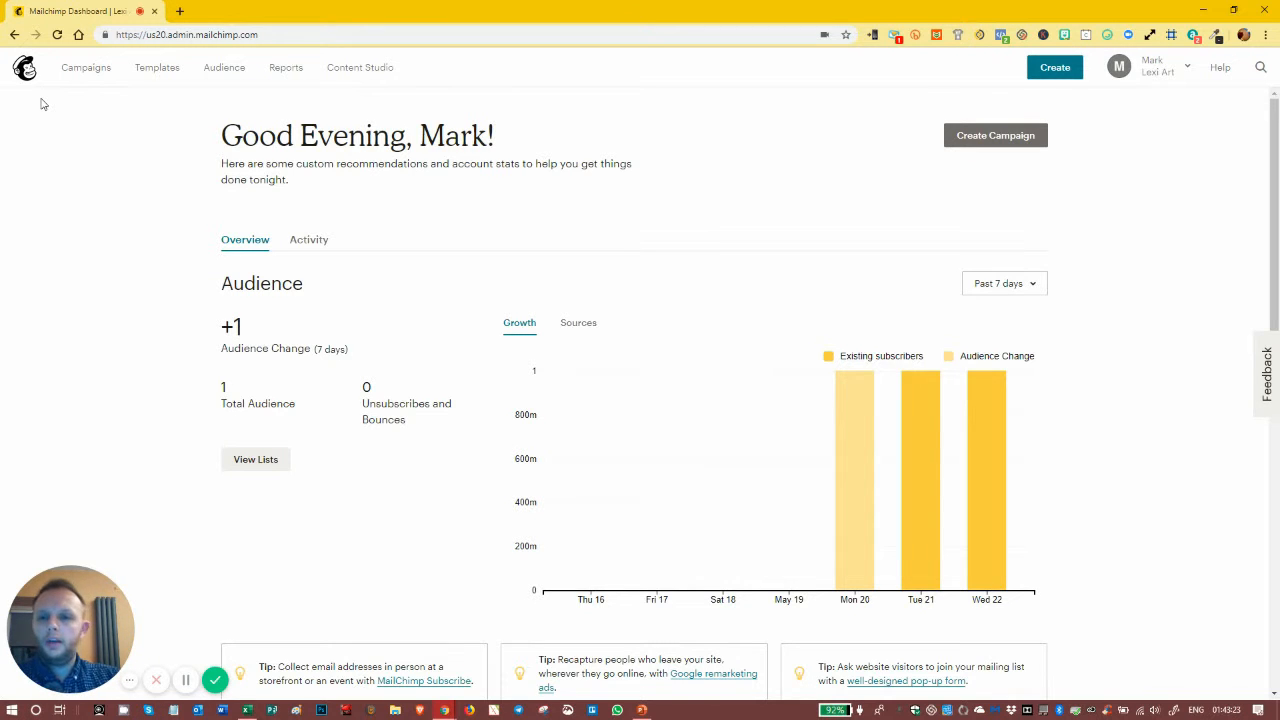
Step: Open the contact list of the Lexi Art audience and check its existing segments
left_click(213, 75)
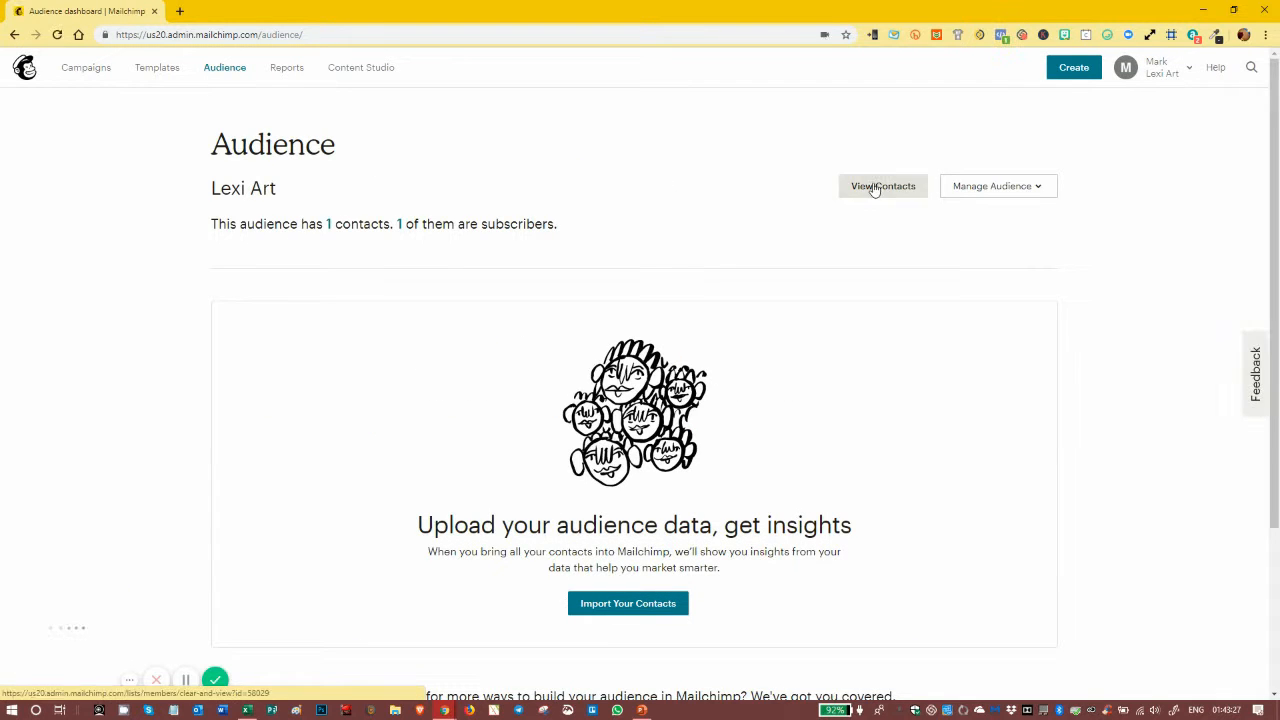
left_click(873, 189)
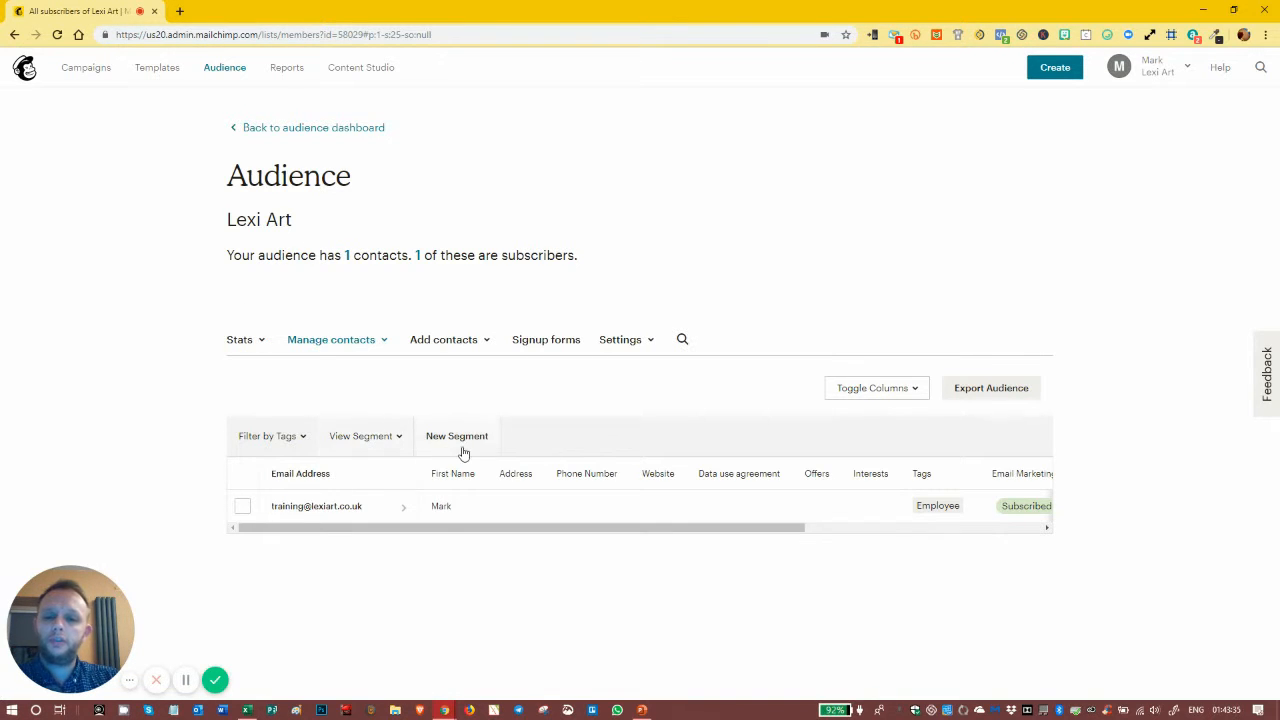
left_click(396, 443)
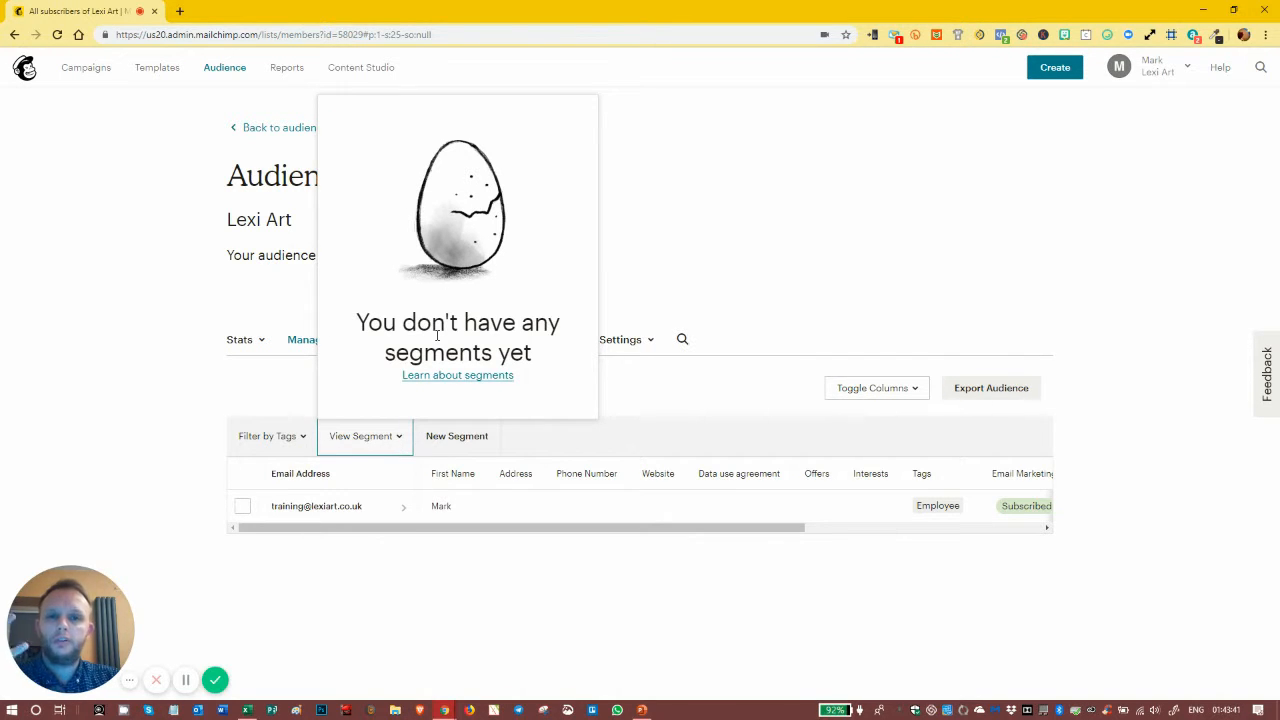
left_click(460, 450)
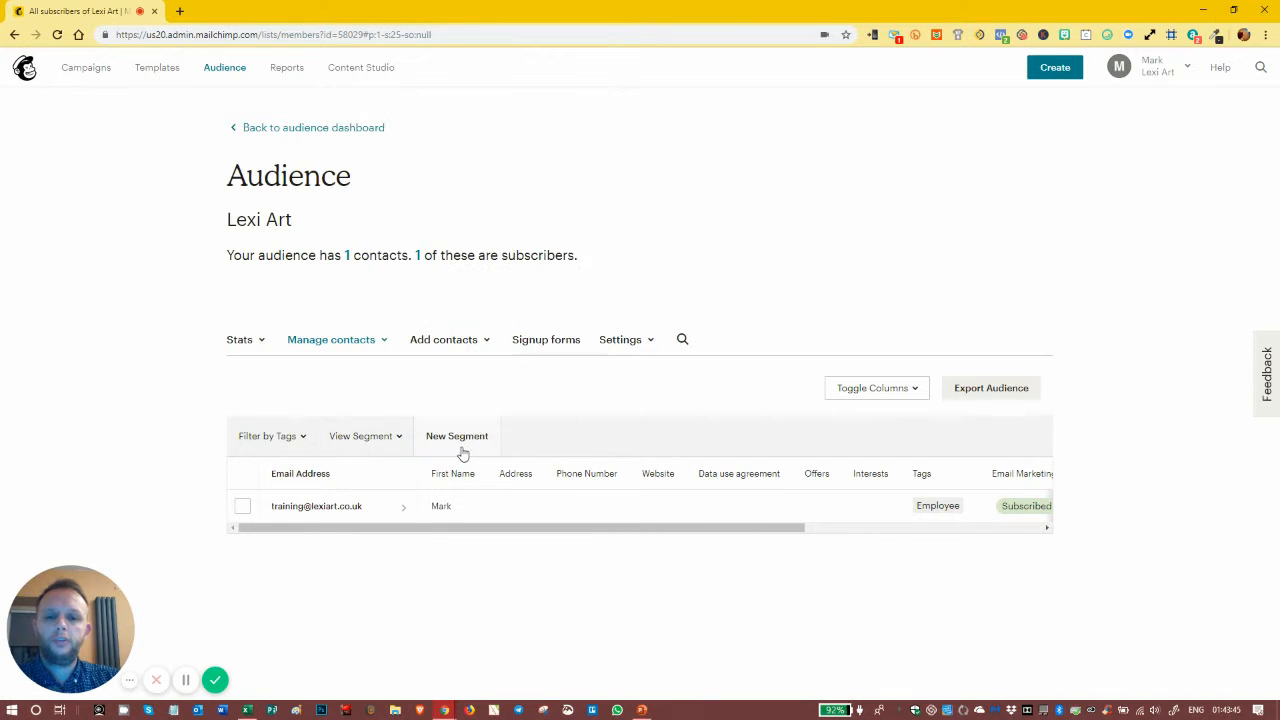
Step: Start a new segment for the audience and add three extra conditions to it
left_click(463, 452)
scroll(420, 425, "down", 1)
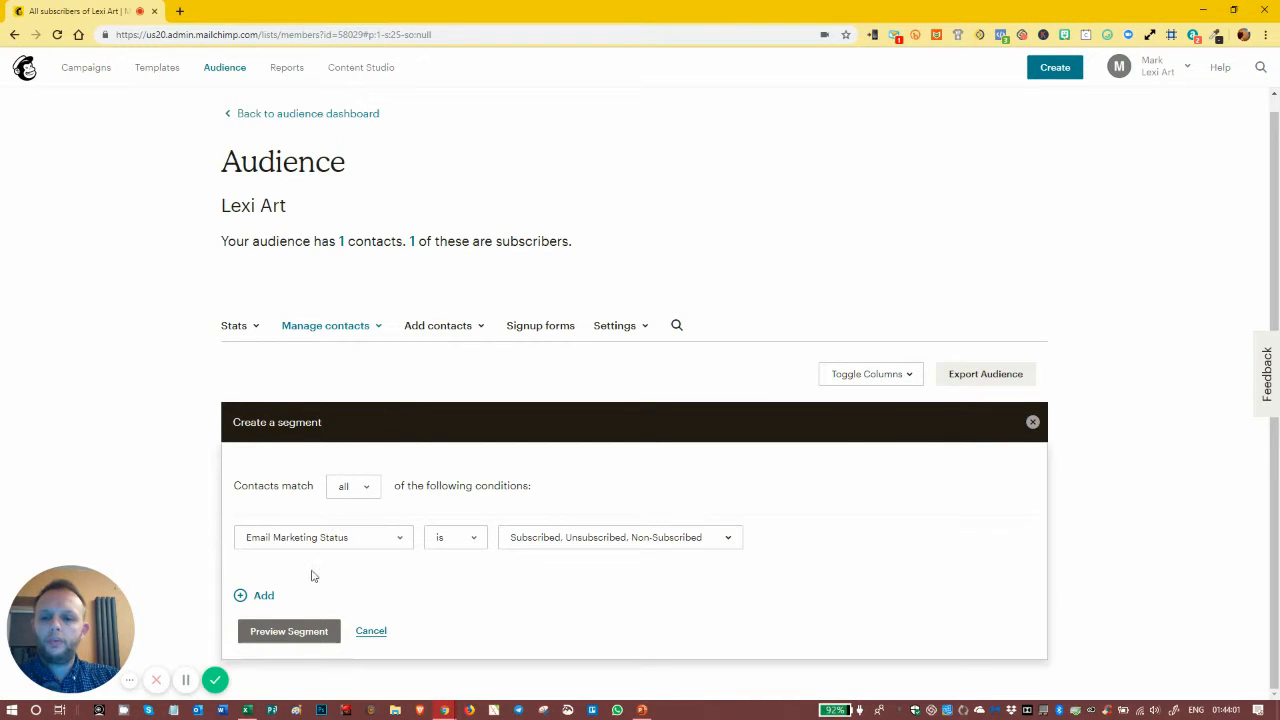
left_click(264, 594)
scroll(291, 554, "down", 1)
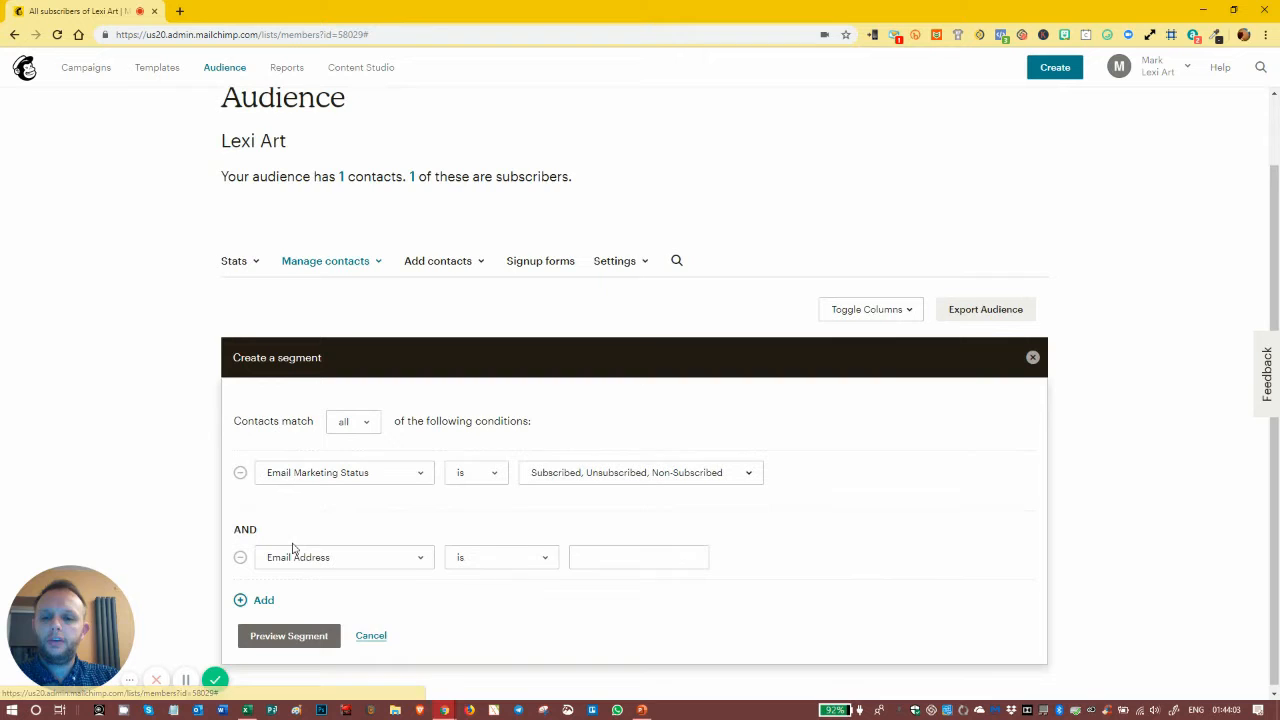
left_click(243, 594)
scroll(342, 530, "down", 1)
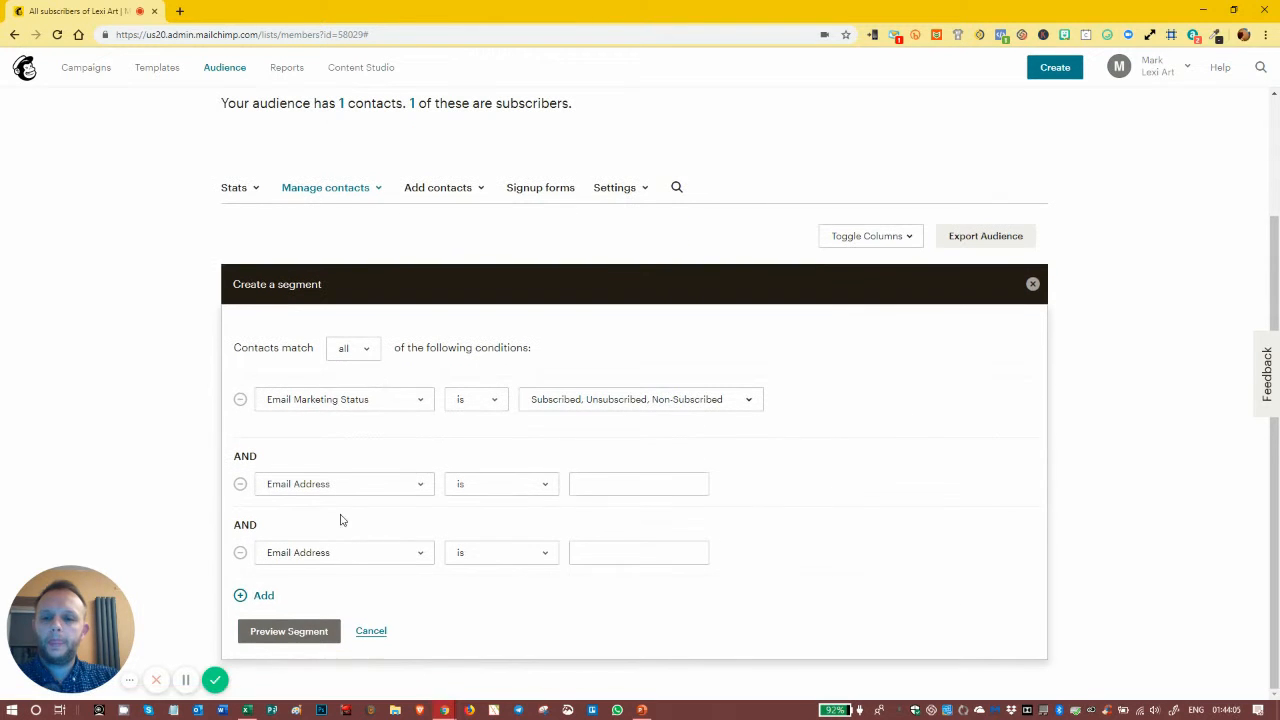
left_click(264, 593)
scroll(380, 563, "down", 1)
scroll(379, 563, "down", 1)
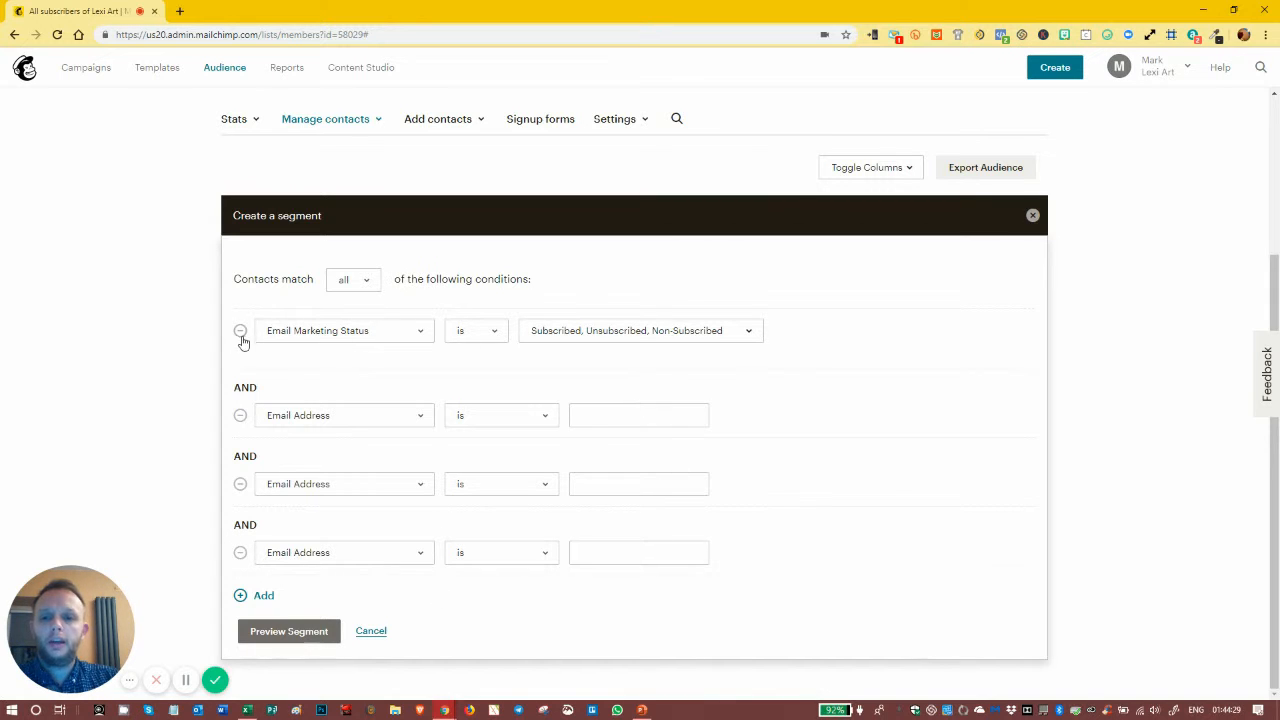
Step: Set the segment's first condition to Interests, one of Womens Wear
left_click(395, 331)
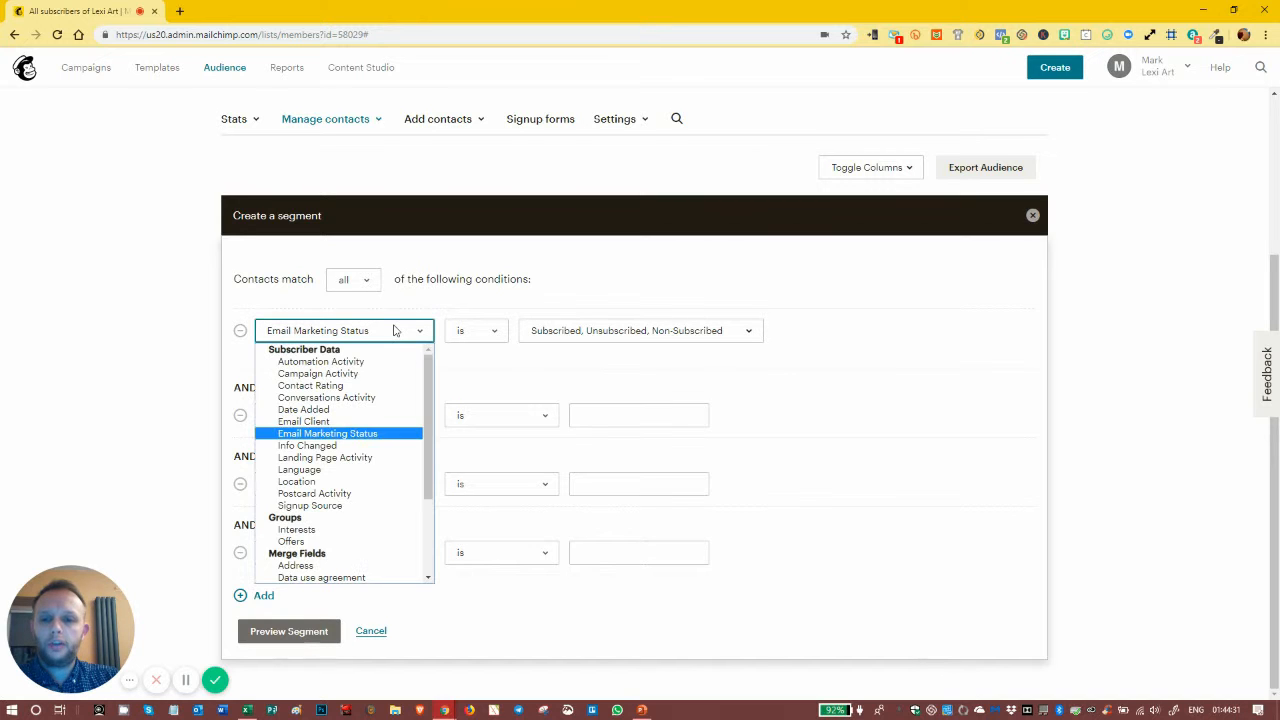
left_click(360, 530)
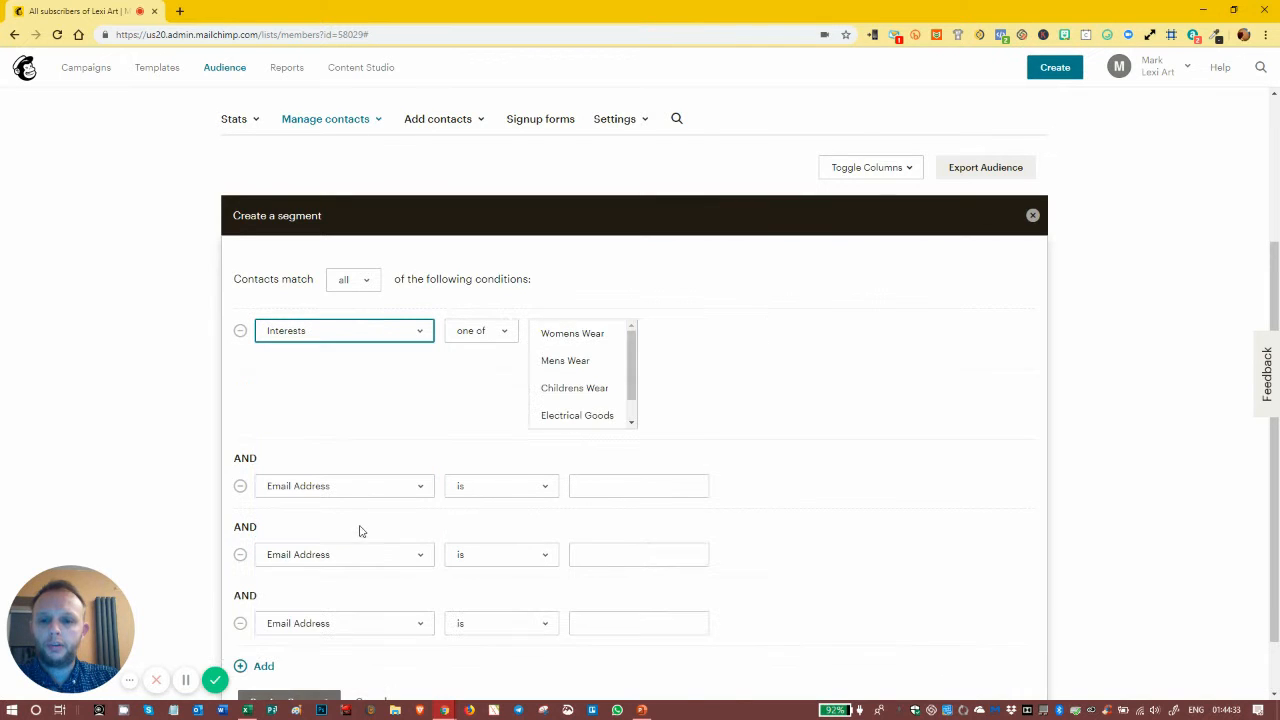
left_click(588, 335)
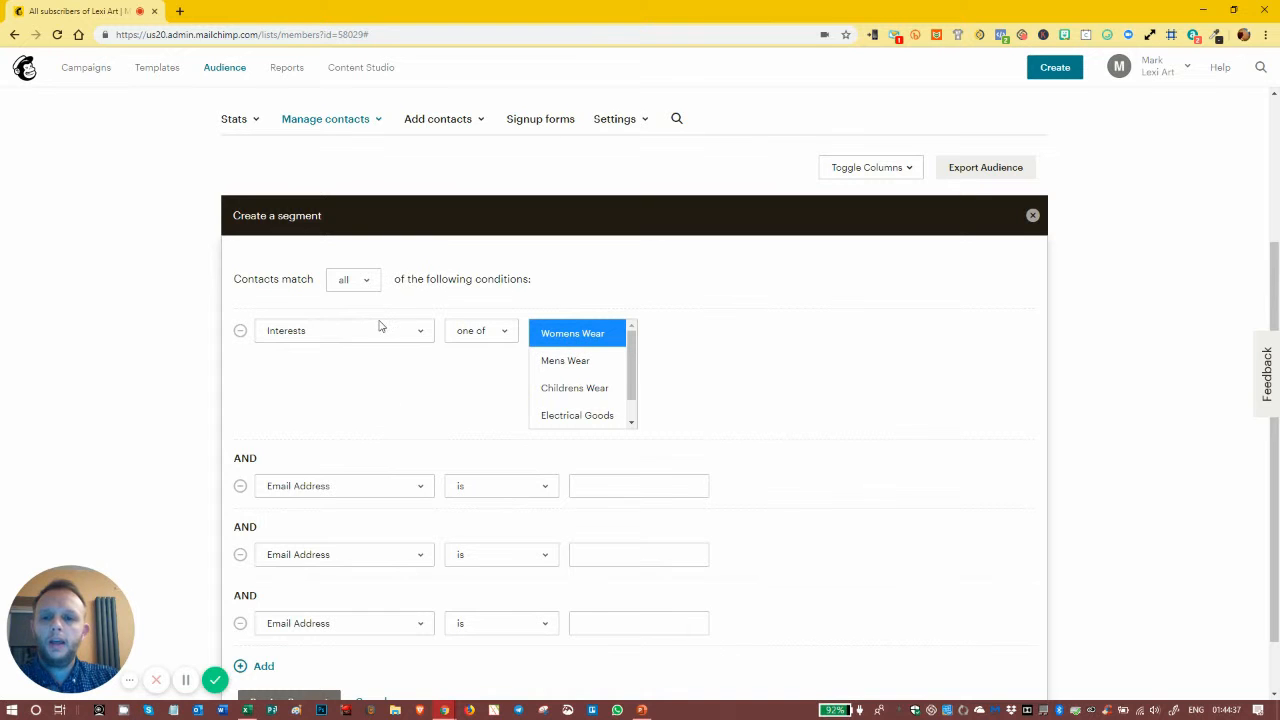
Step: Set the second condition to Tags, contact is tagged Course - Week 1 Complete, and remove the two empty Email Address conditions
left_click(284, 490)
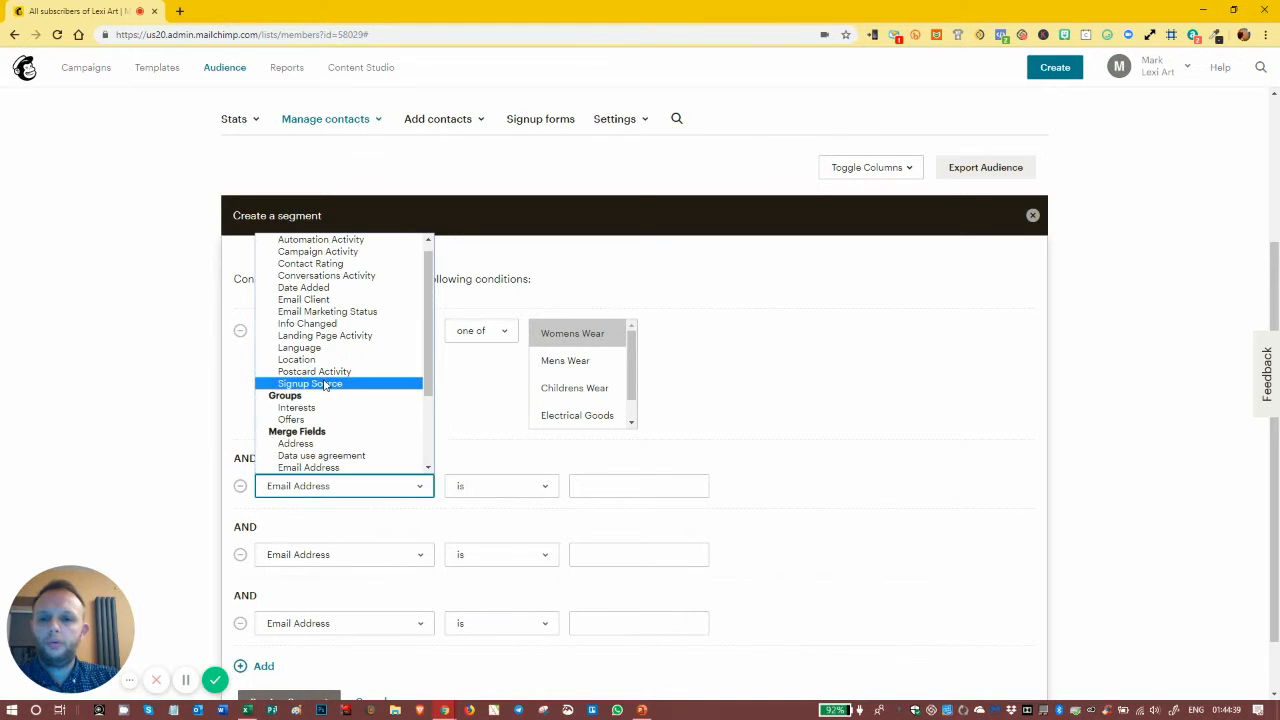
scroll(330, 390, "down", 3)
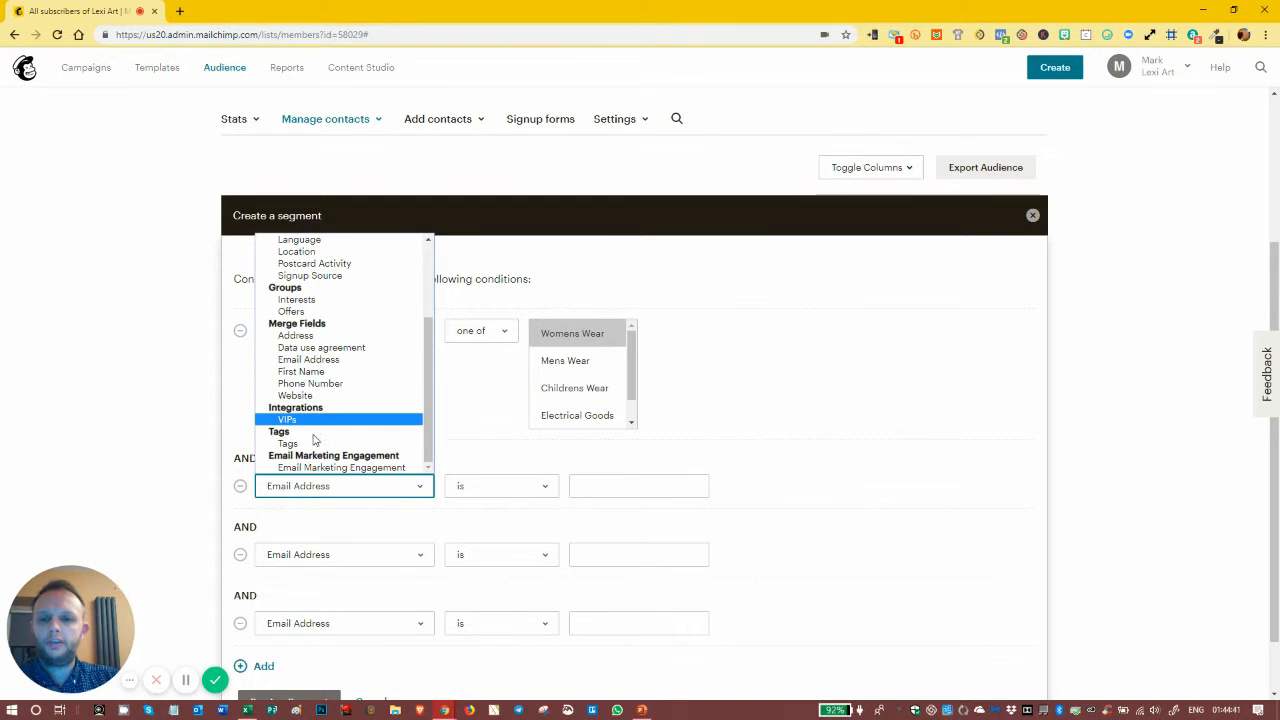
left_click(312, 444)
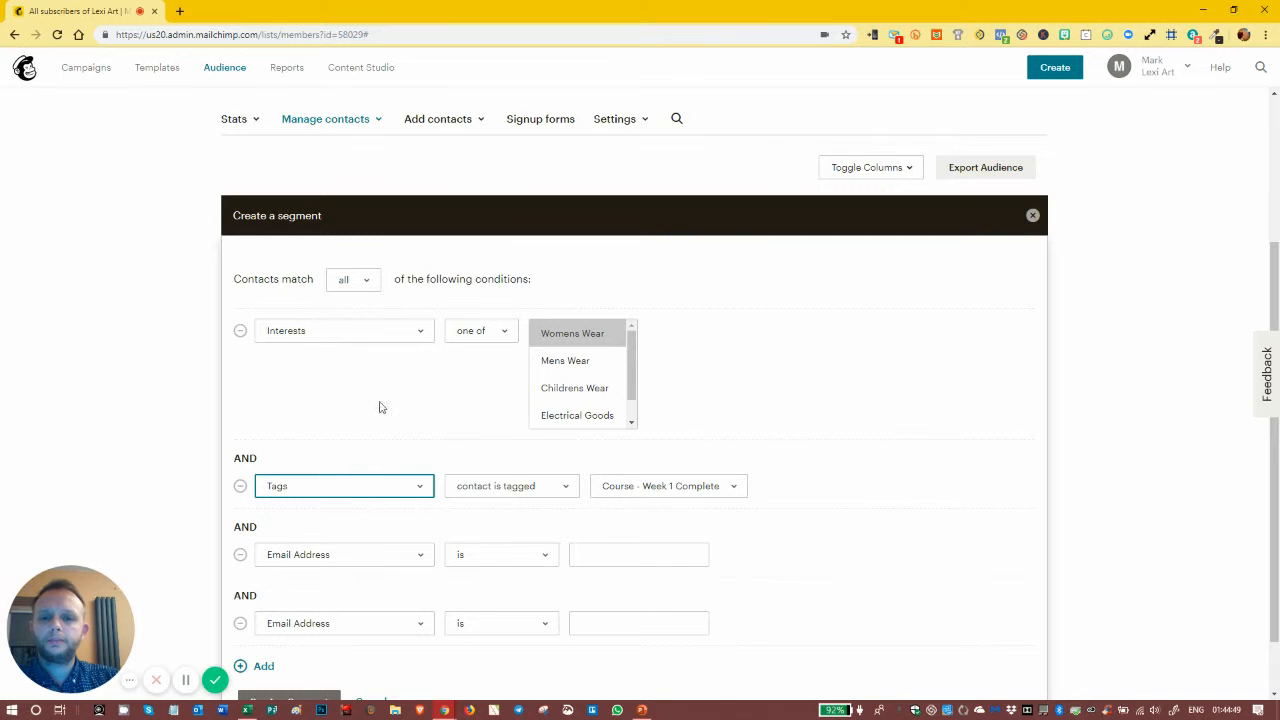
left_click(240, 557)
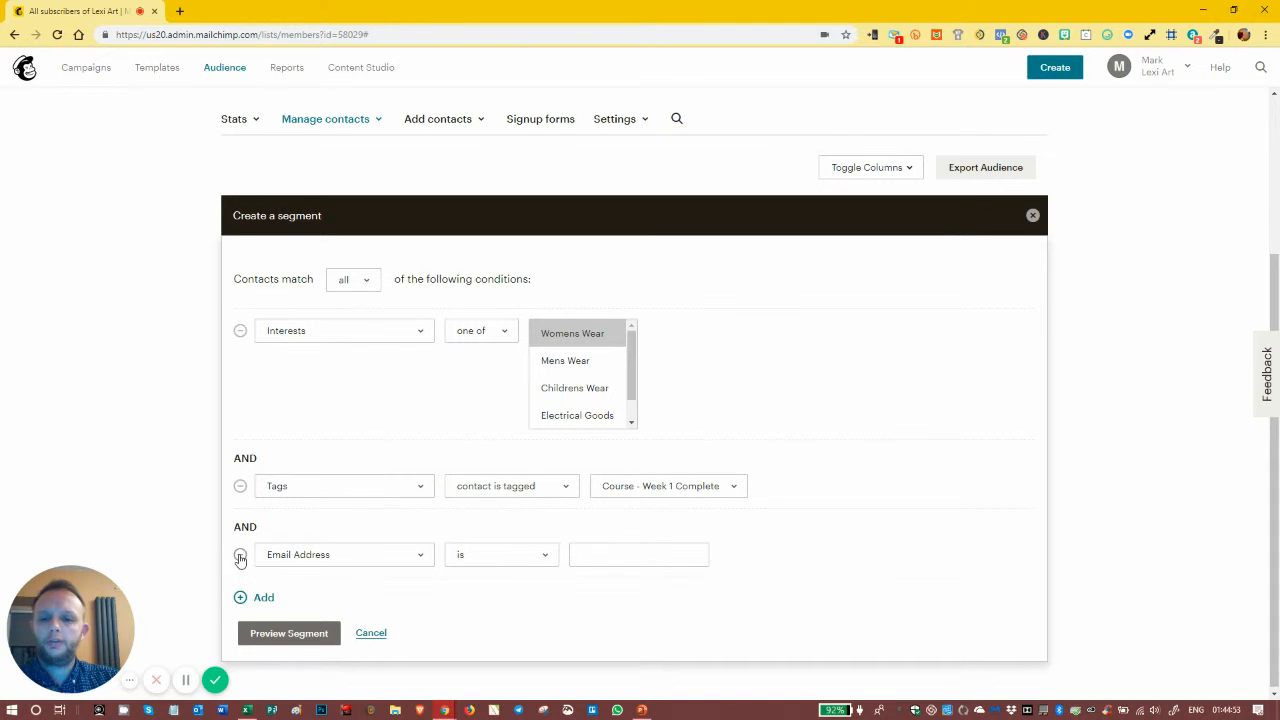
left_click(240, 557)
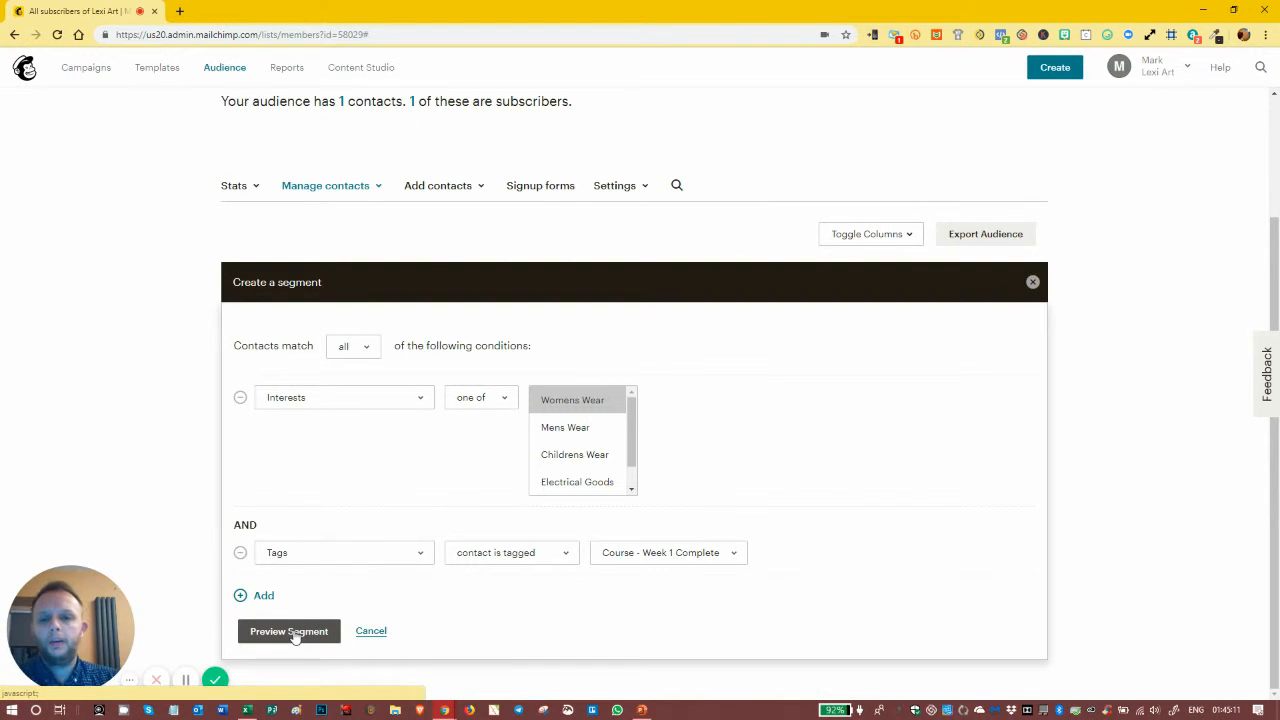
Step: Switch the segment's matching rule to any of the conditions and back to all
left_click(363, 352)
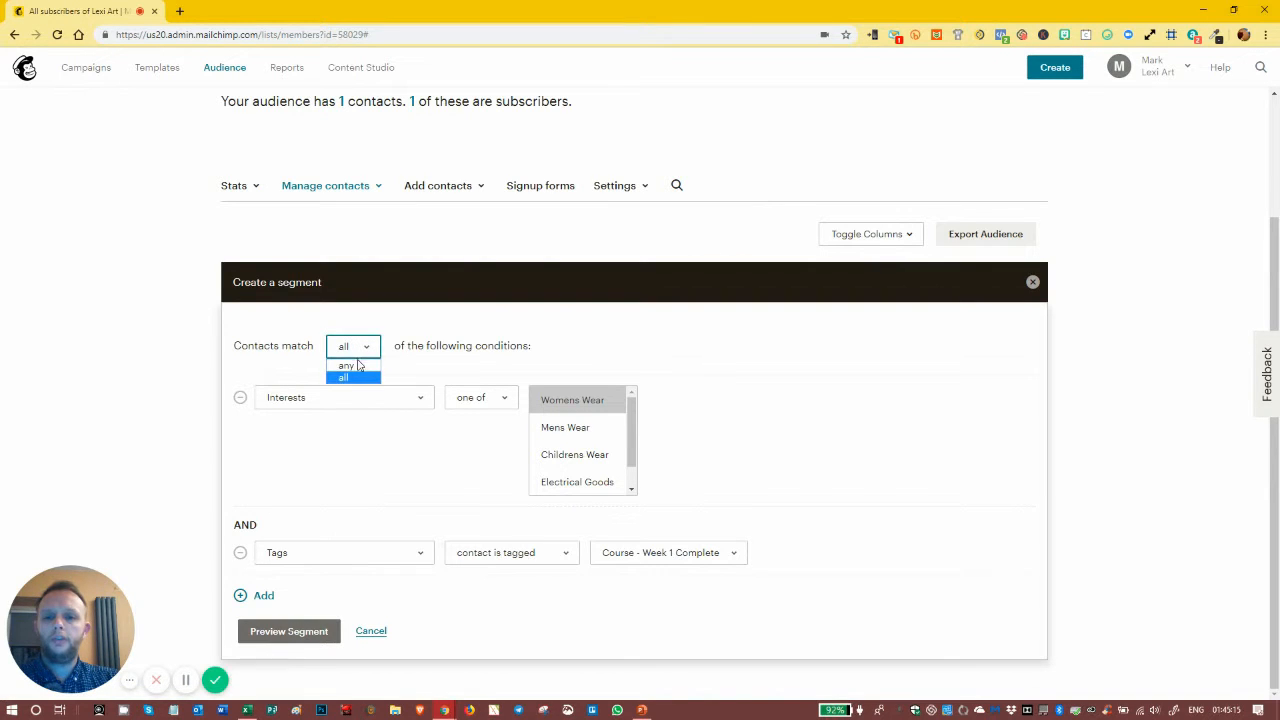
left_click(355, 366)
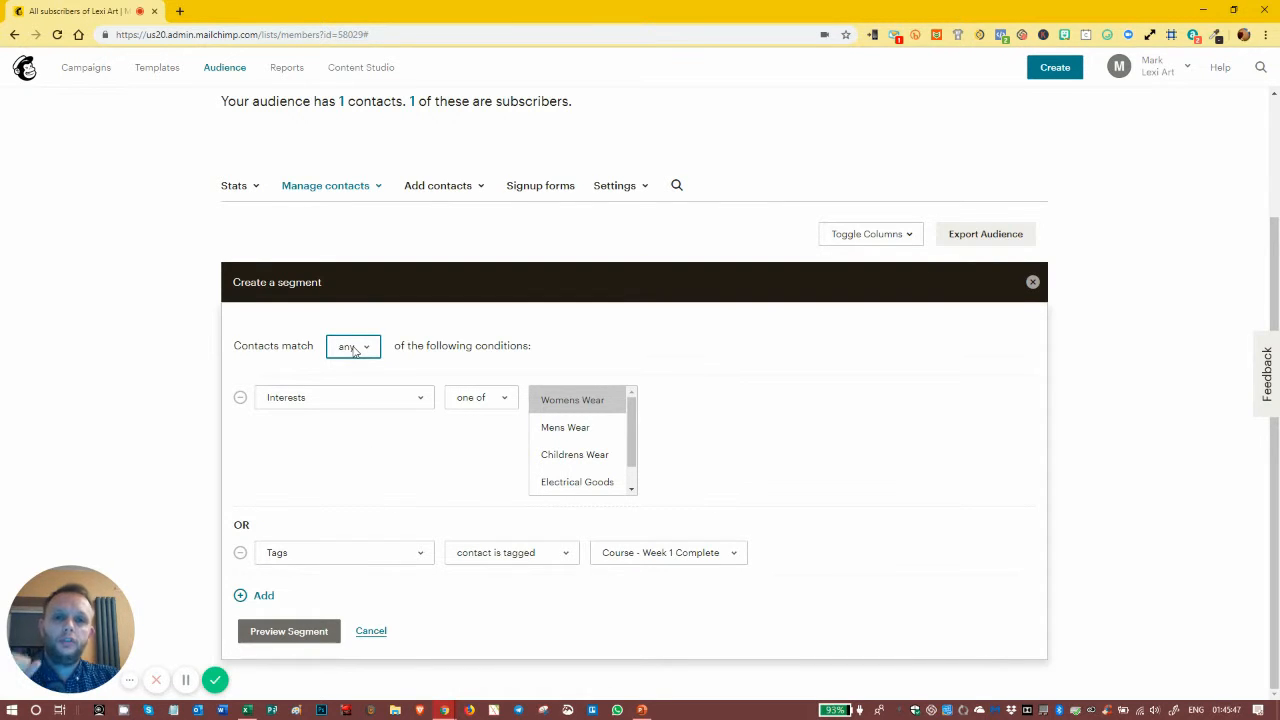
left_click(352, 349)
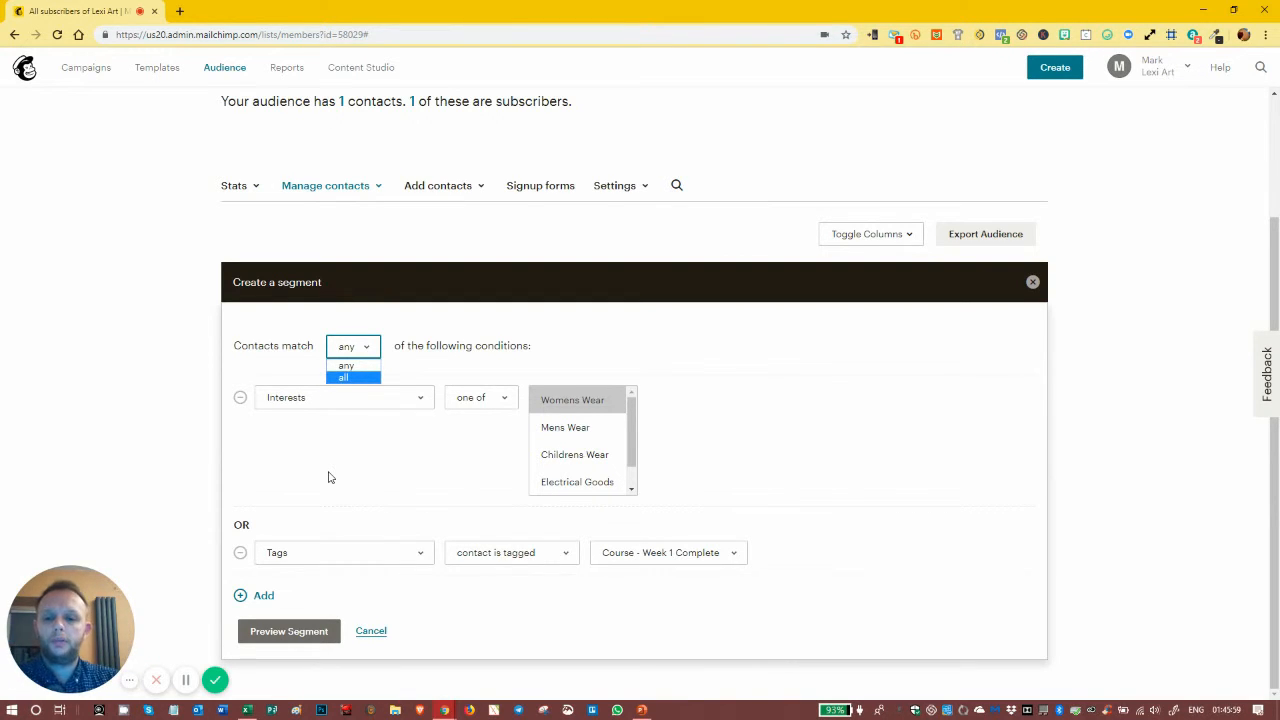
left_click(347, 377)
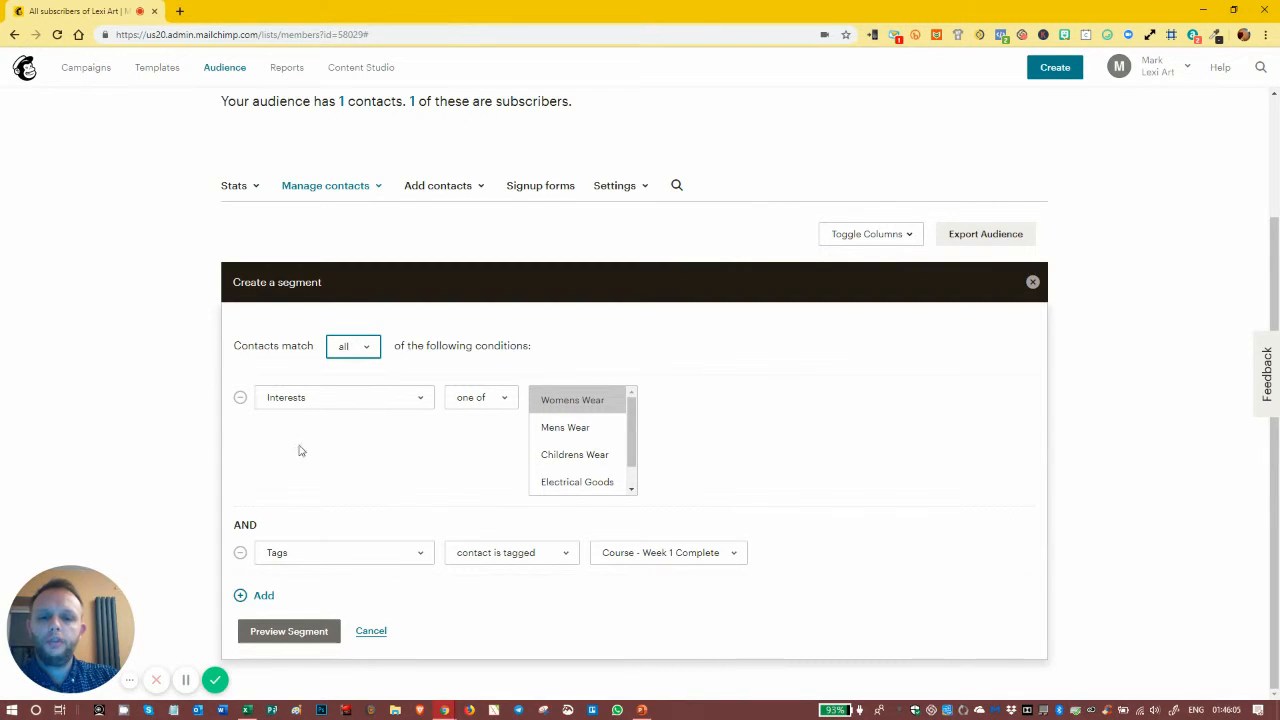
Step: Preview the contacts that match the new segment's conditions
left_click(277, 639)
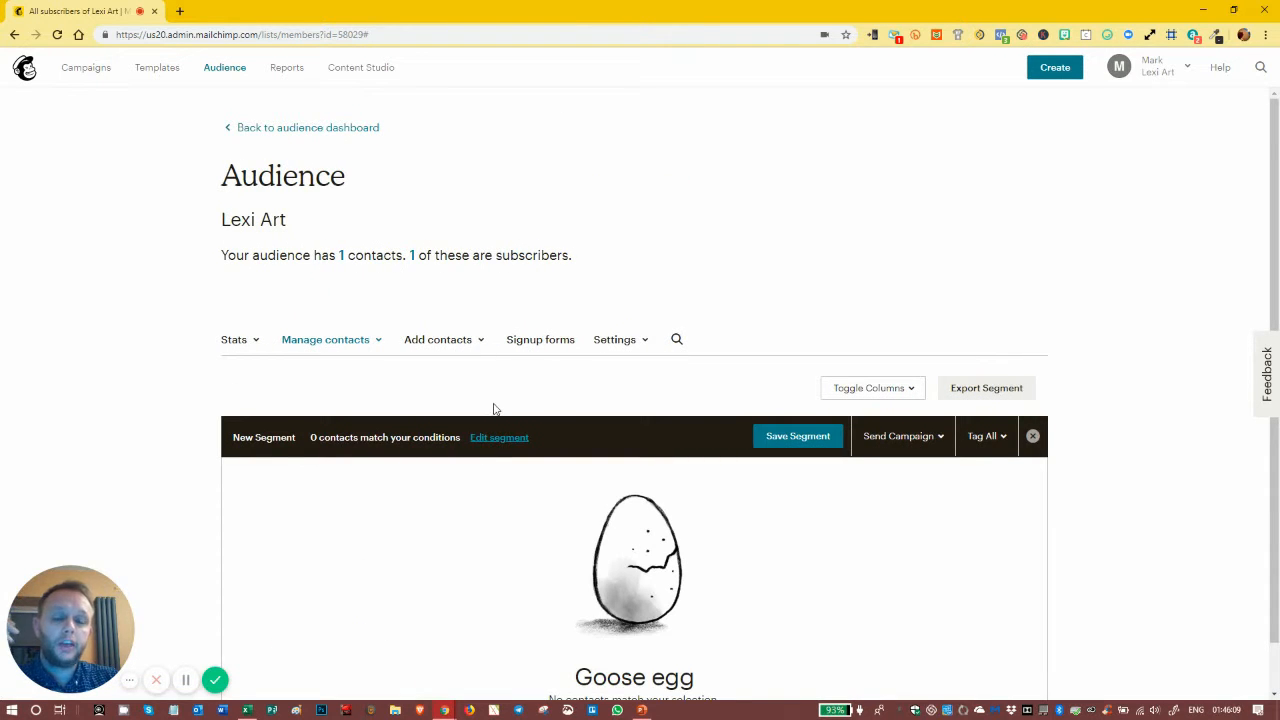
scroll(495, 420, "down", 1)
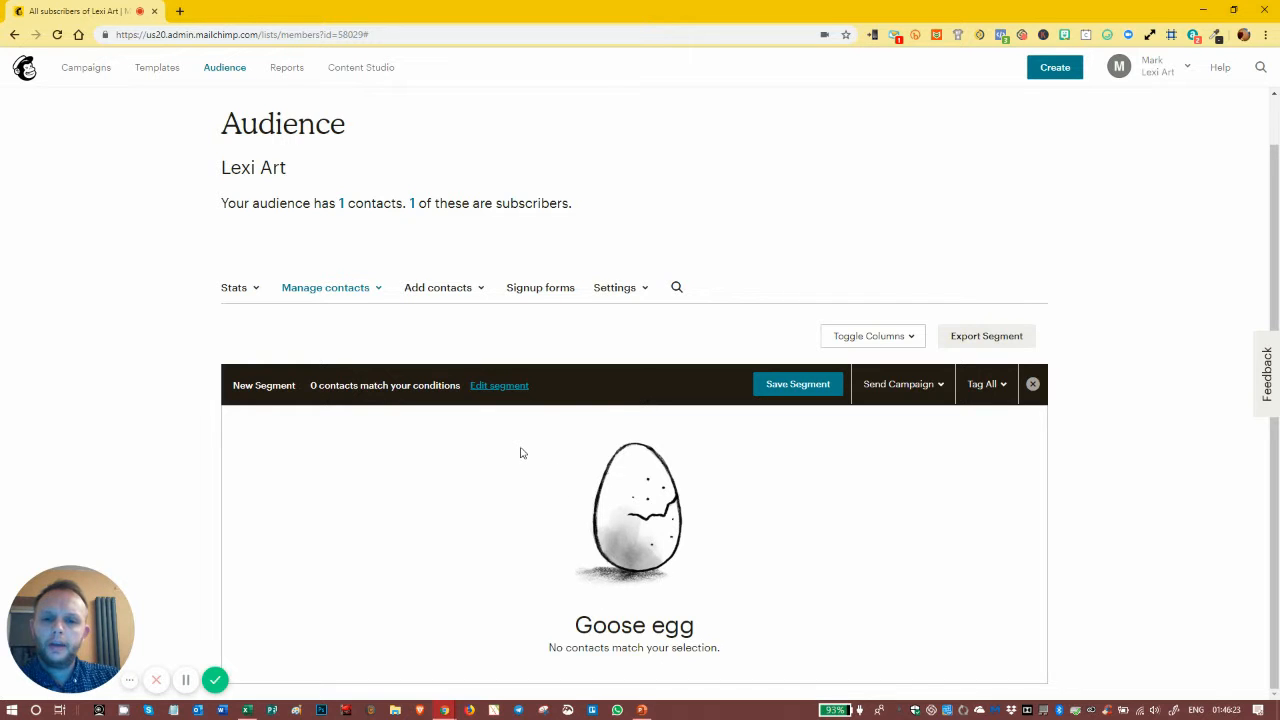
scroll(519, 455, "up", 1)
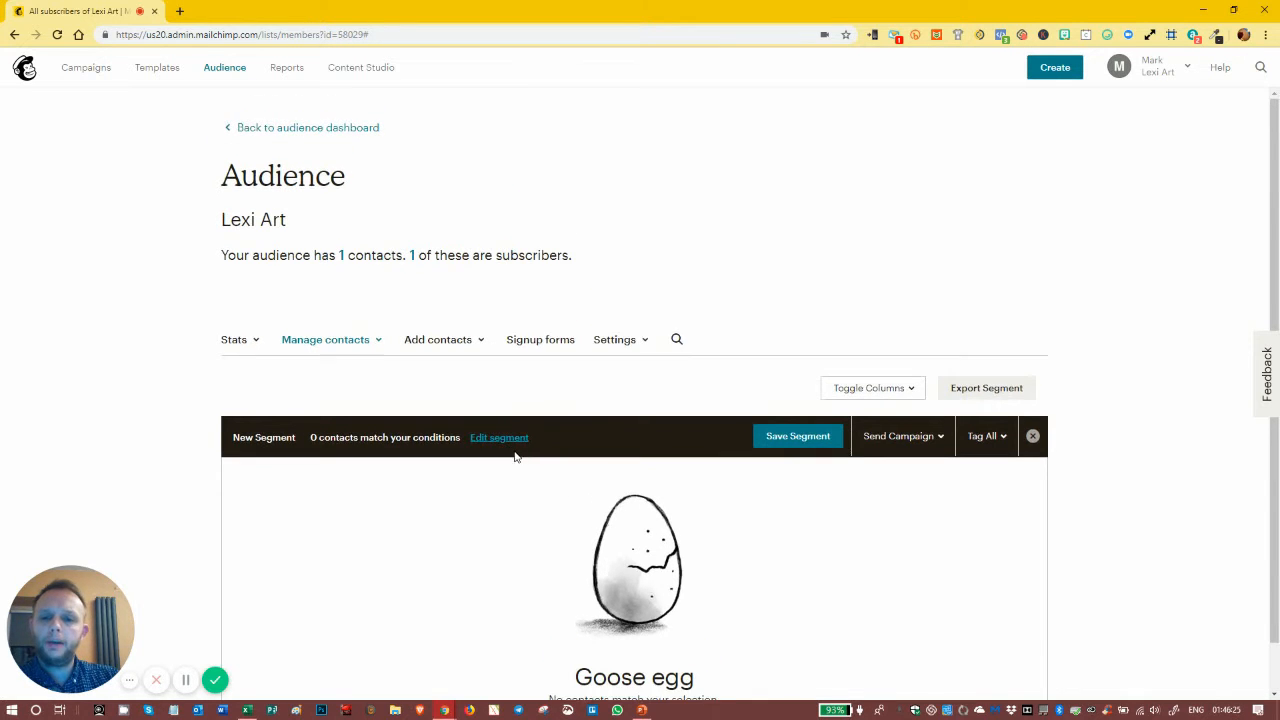
scroll(476, 477, "down", 1)
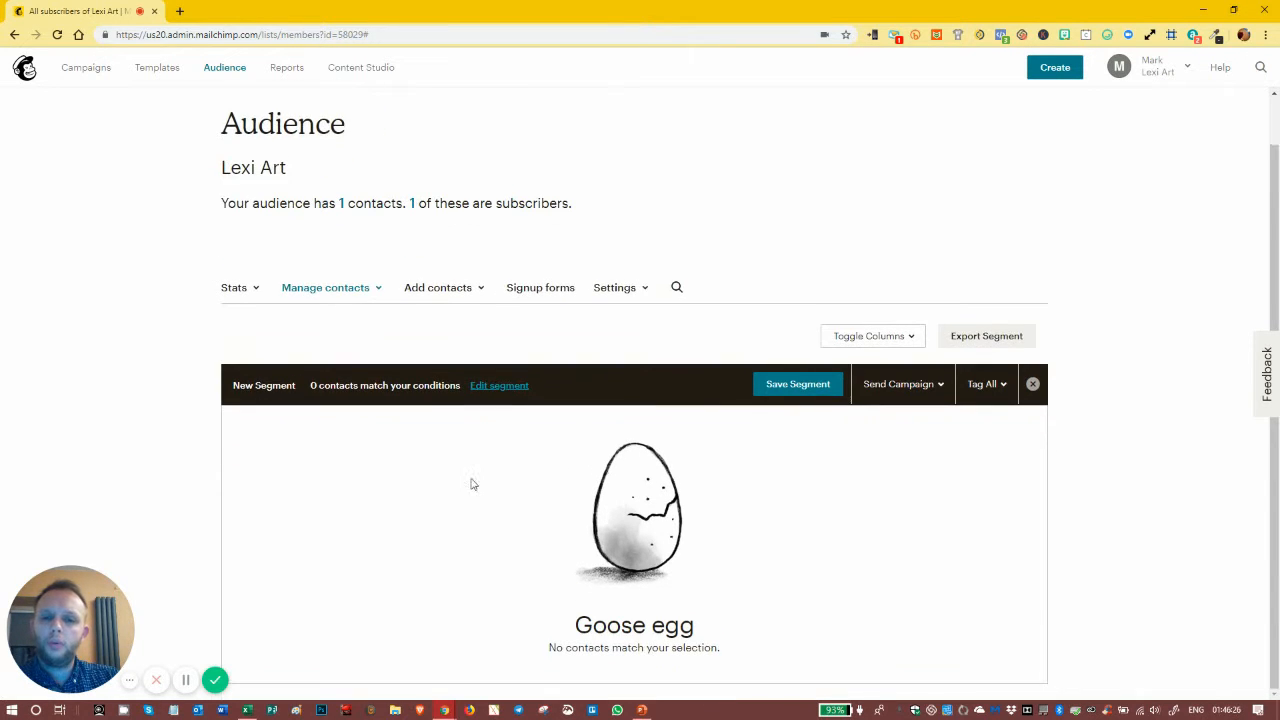
Step: Save the segment under the name "Women with size 6 shoes" after reviewing its criteria
left_click(784, 388)
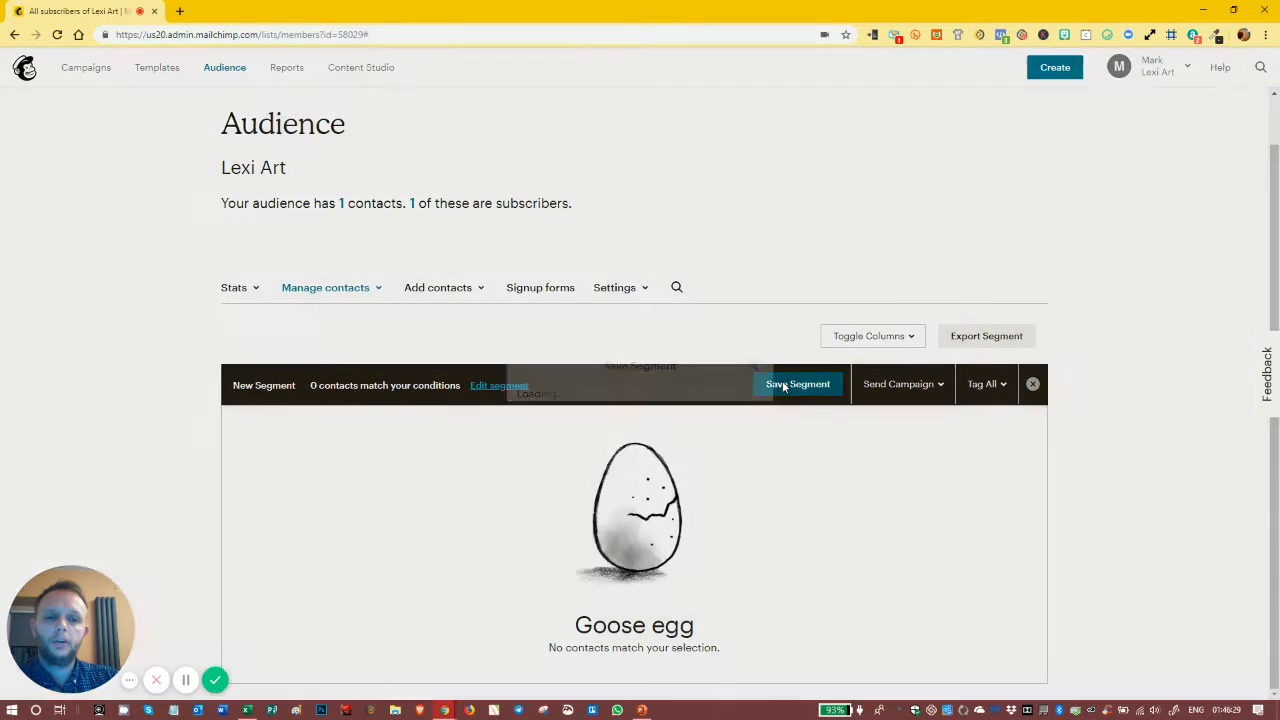
left_click(518, 325)
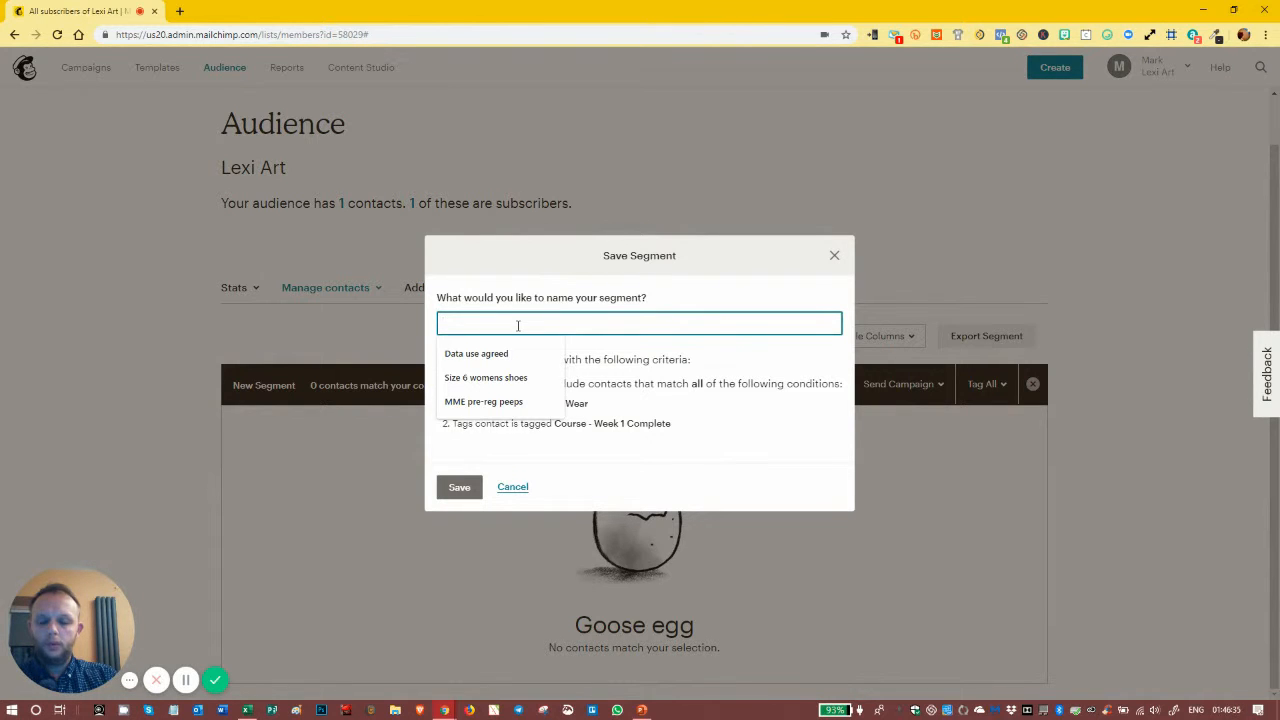
type("Women with size 6 shoes")
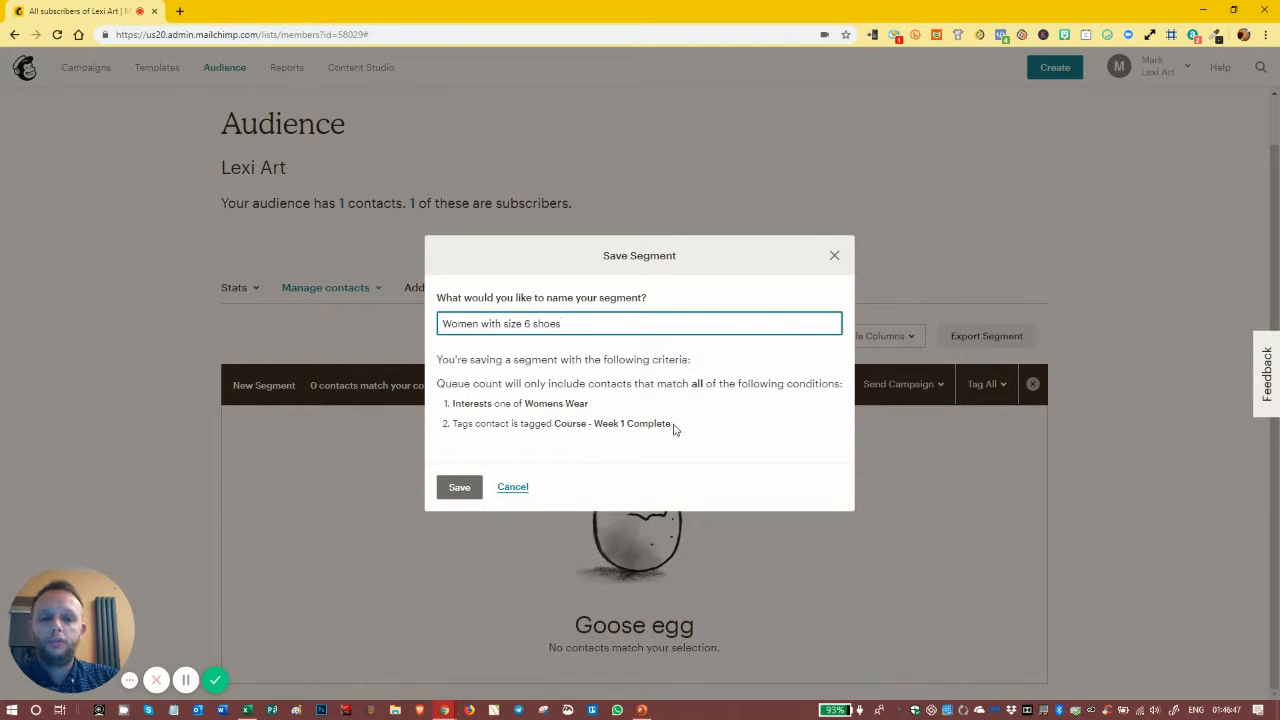
left_click_drag(677, 429, 567, 436)
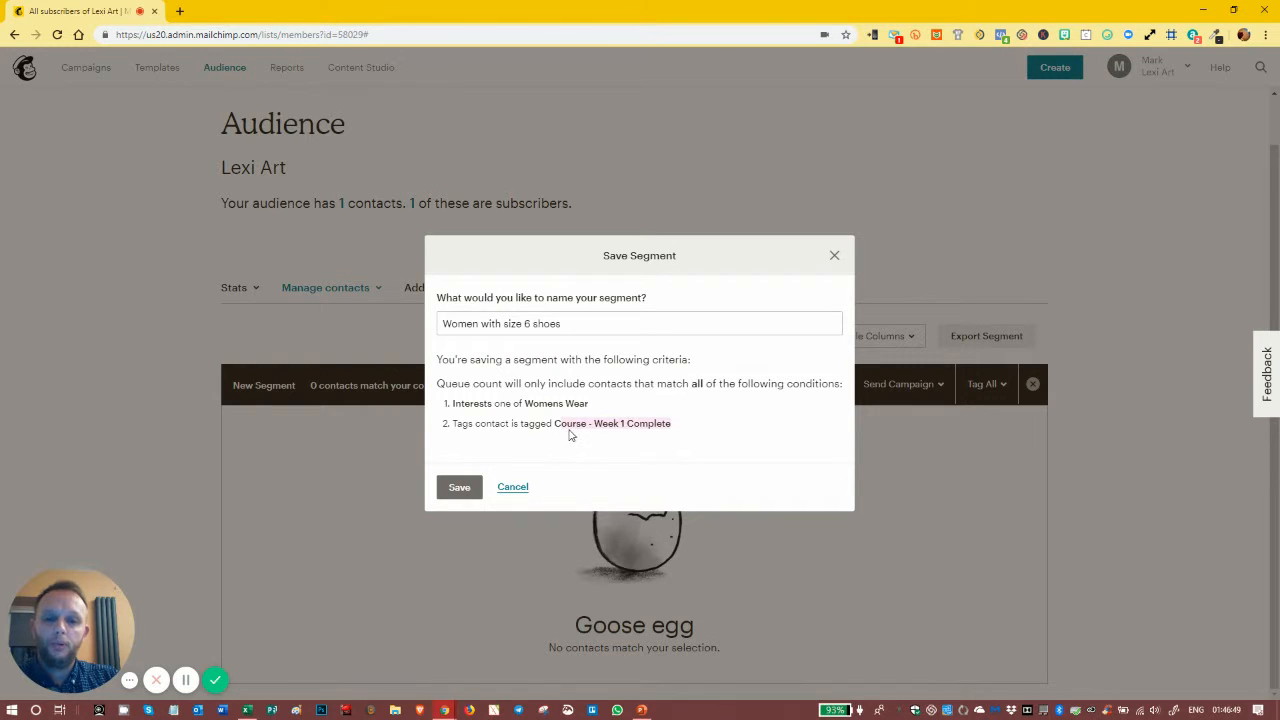
left_click_drag(557, 423, 669, 424)
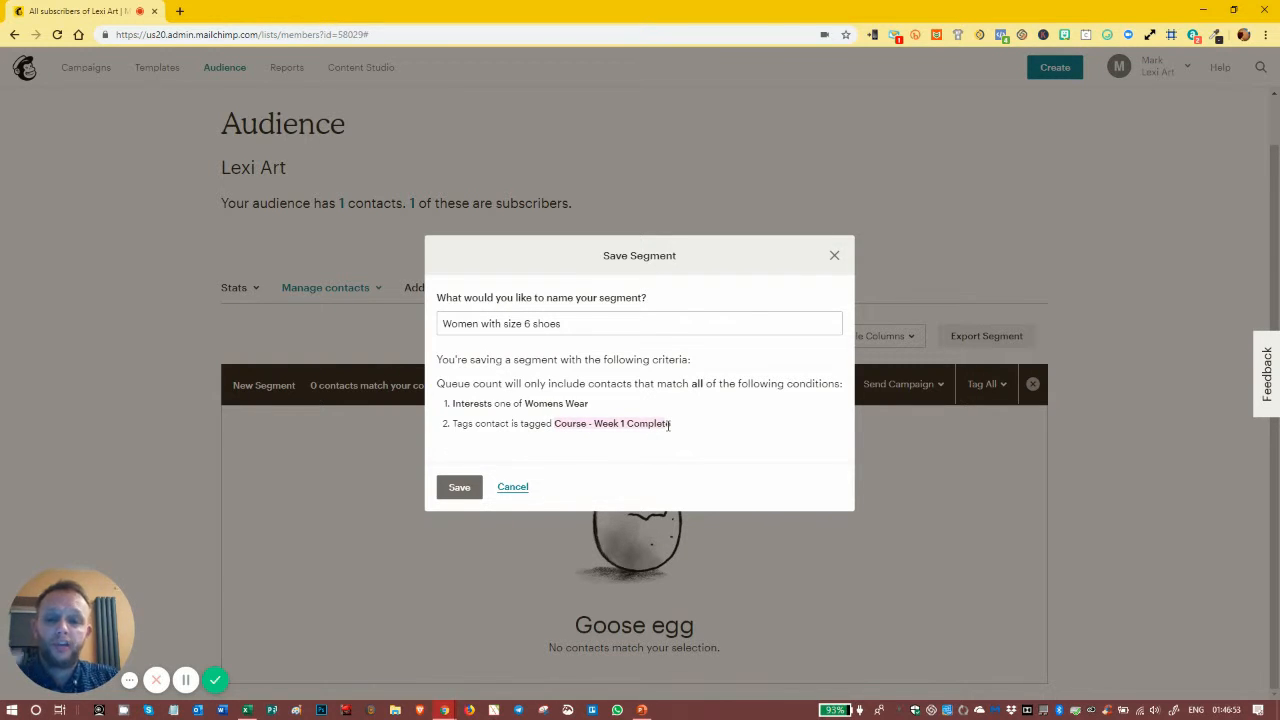
left_click(477, 487)
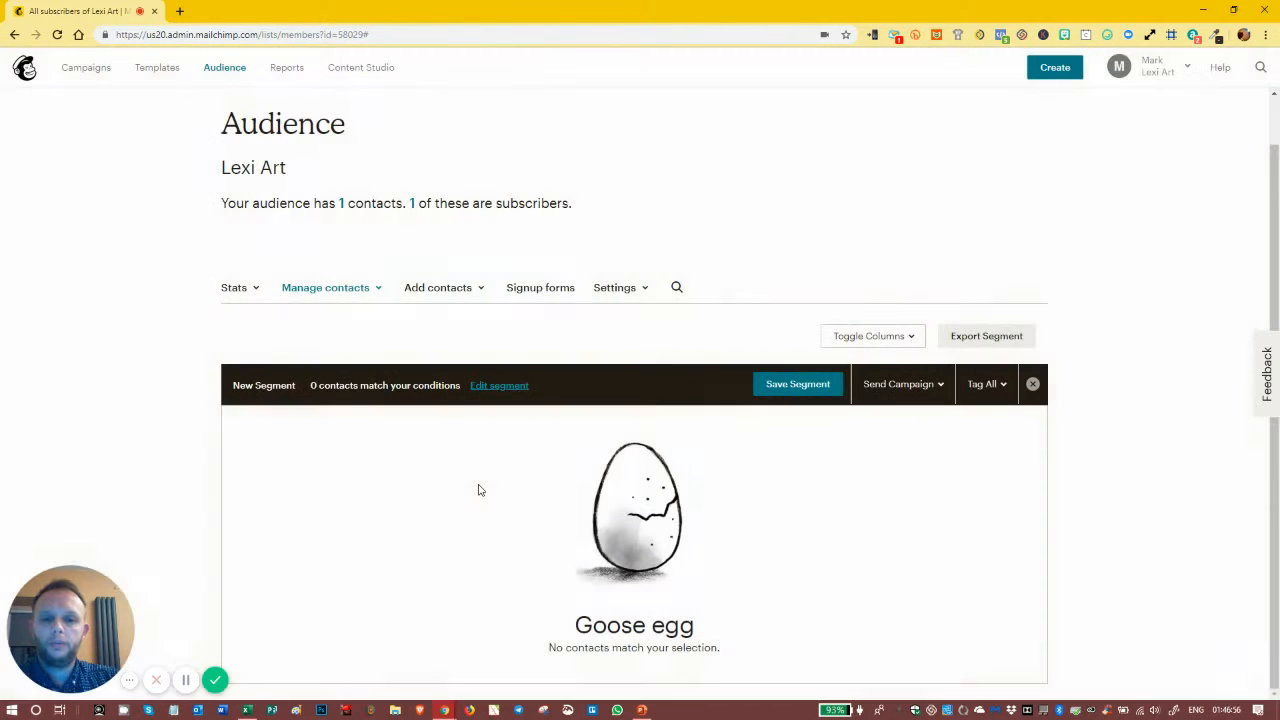
Step: Leave the segment preview and return to the audience's full contact list
left_click(313, 296)
left_click(310, 318)
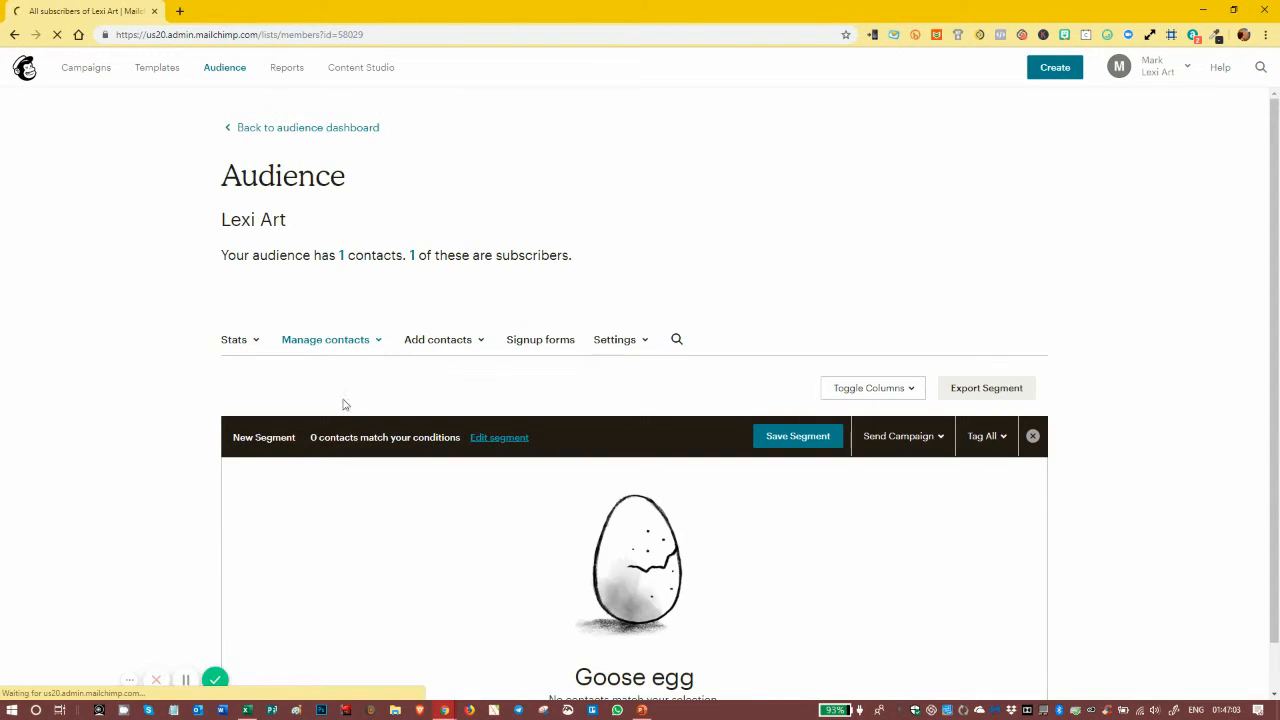
left_click(1033, 437)
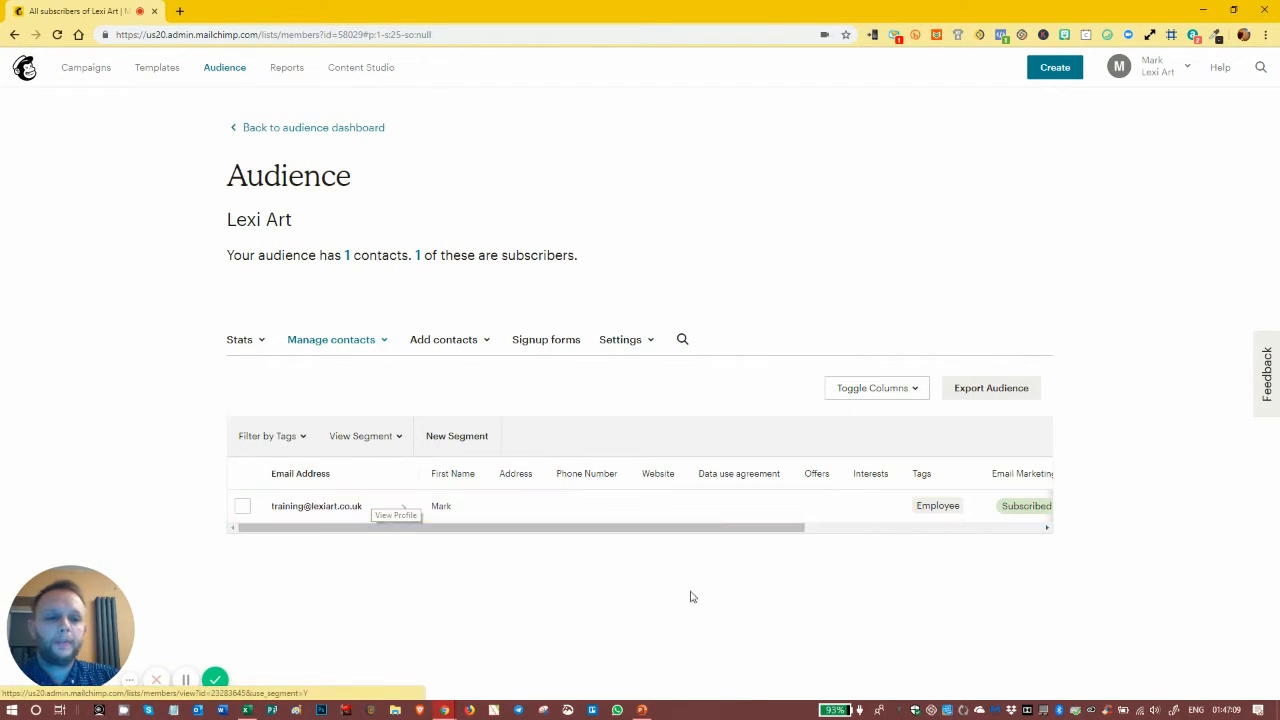
Step: View the contacts in the saved segment "Women with size 6 shoes"
left_click(399, 440)
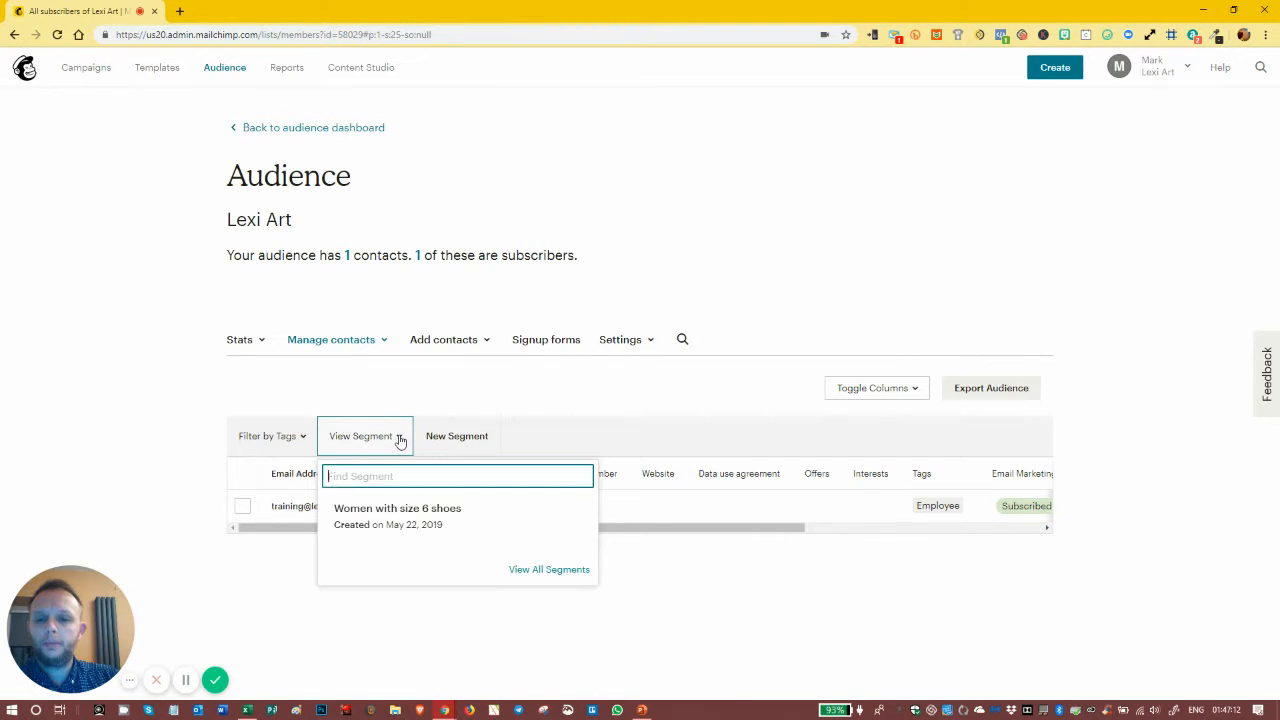
left_click(363, 516)
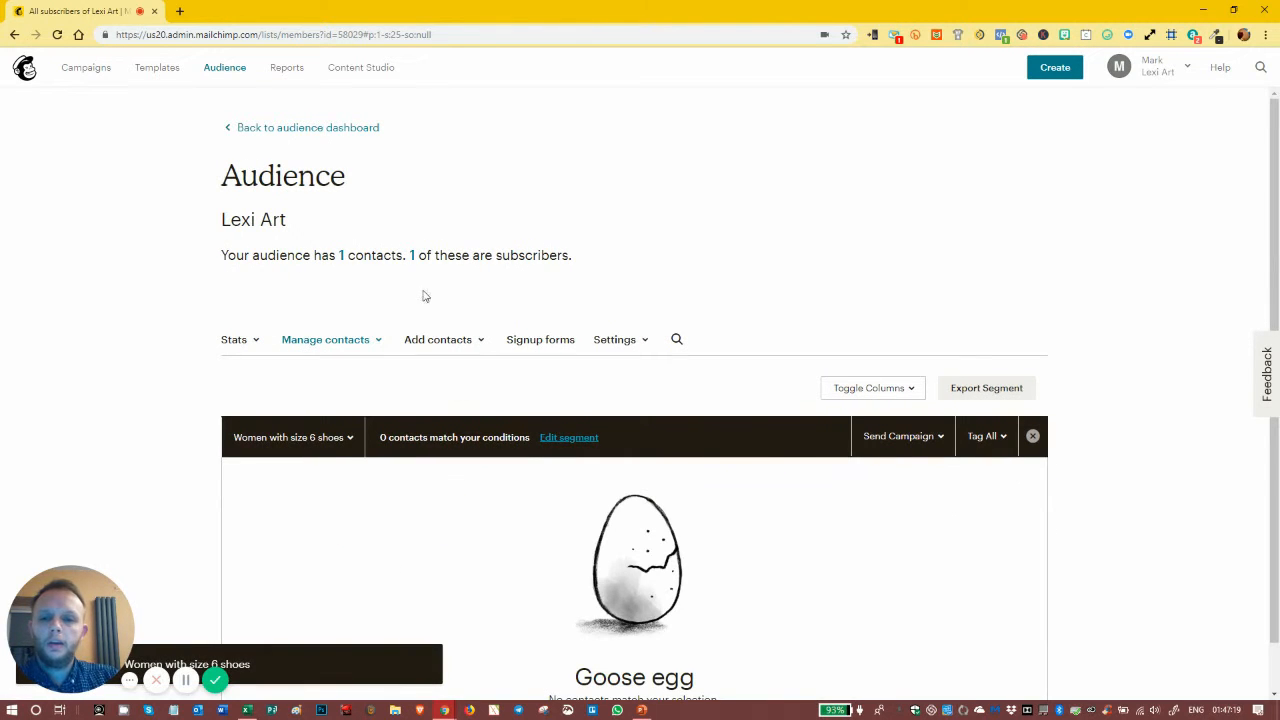
scroll(580, 480, "down", 1)
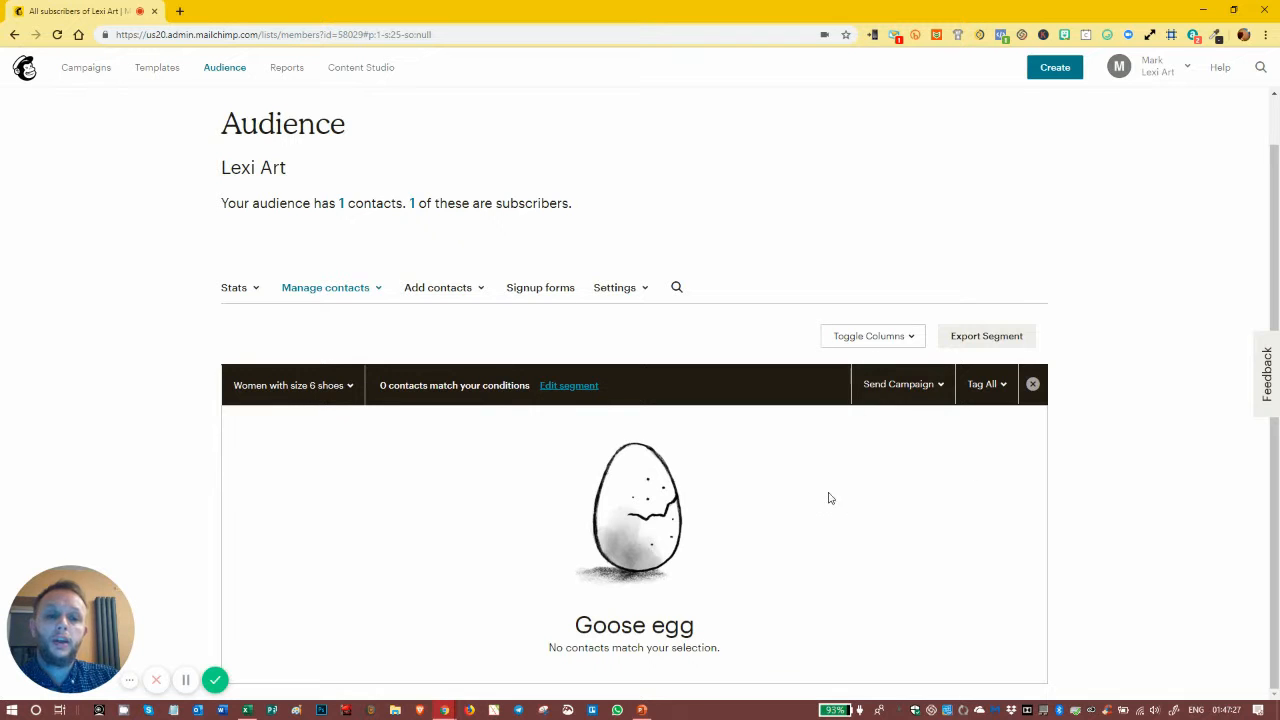
Step: Examine the campaign types and tags that can be applied to the contacts of the segment "Women with size 6 shoes"
left_click(936, 385)
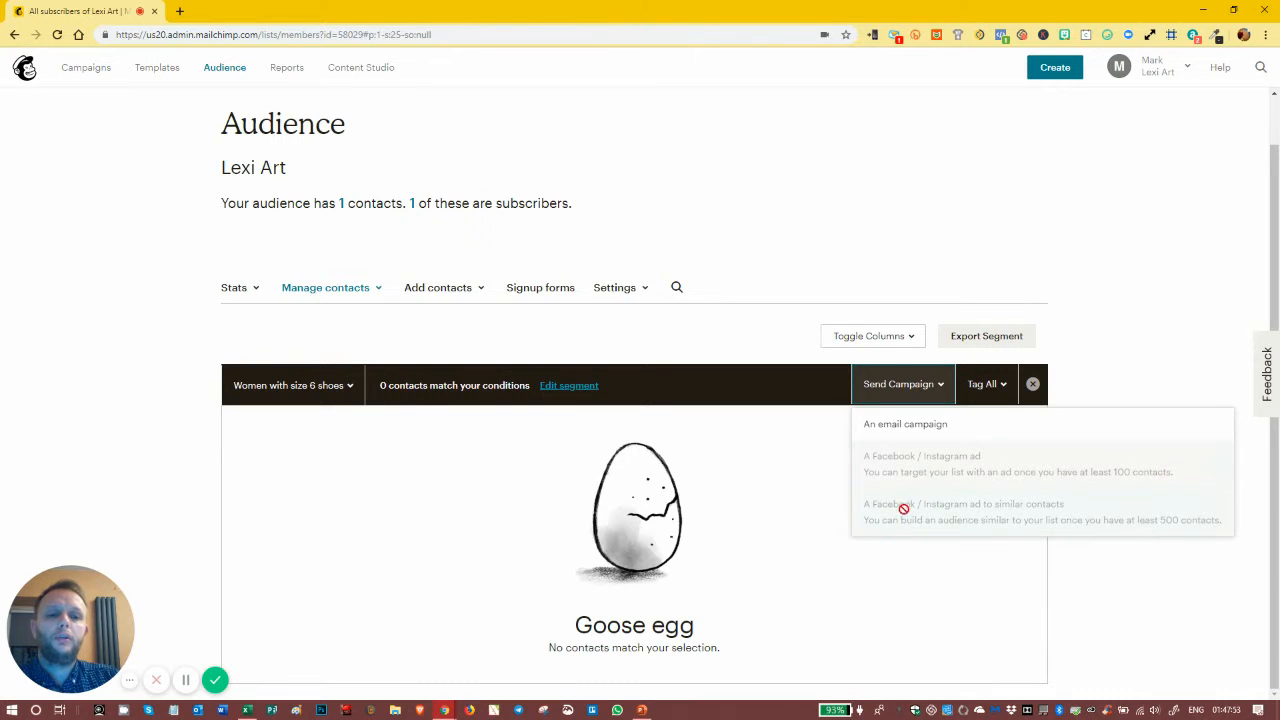
left_click(902, 386)
left_click(990, 383)
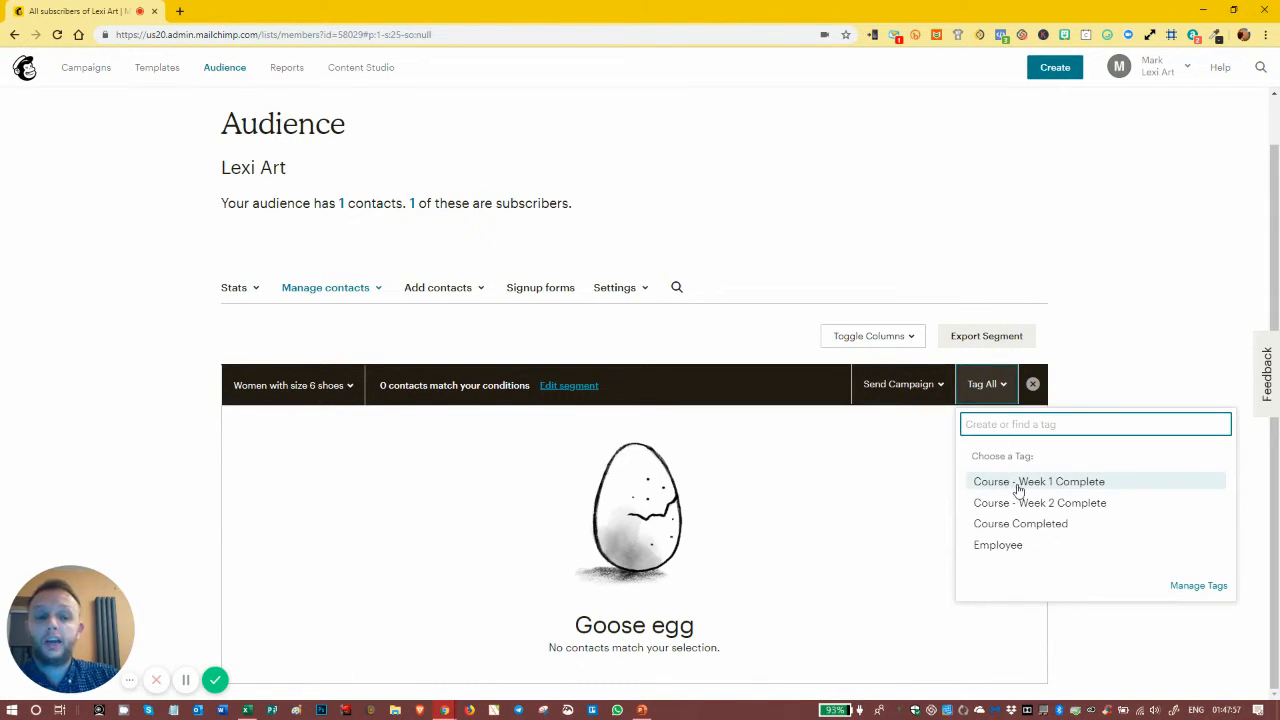
left_click(905, 489)
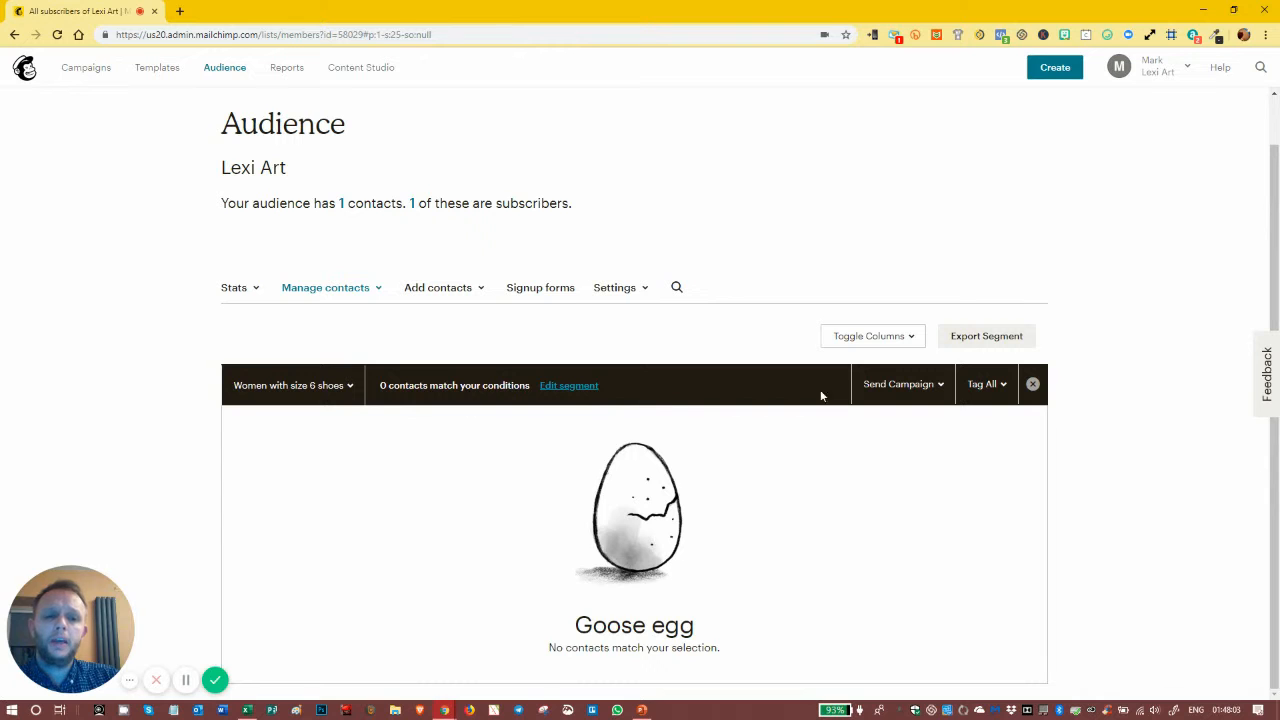
Step: Export the segment "Women with size 6 shoes" and return to its contact view
left_click(1009, 337)
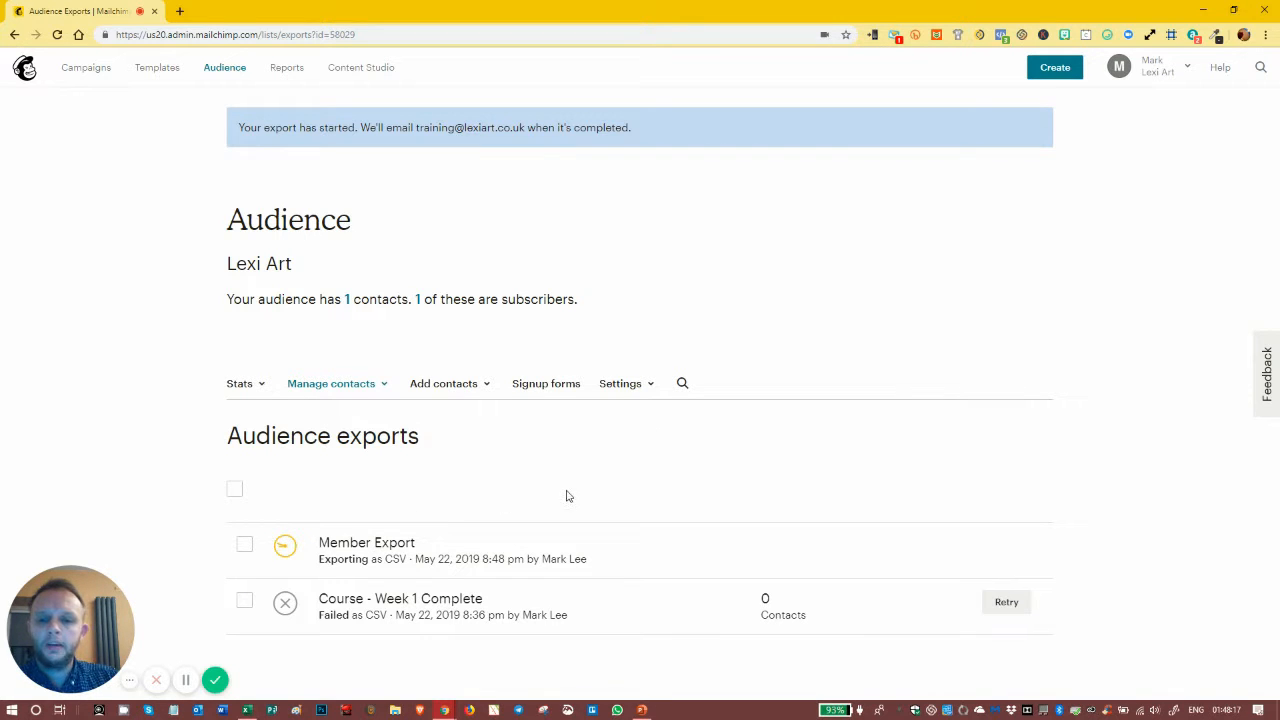
left_click(14, 34)
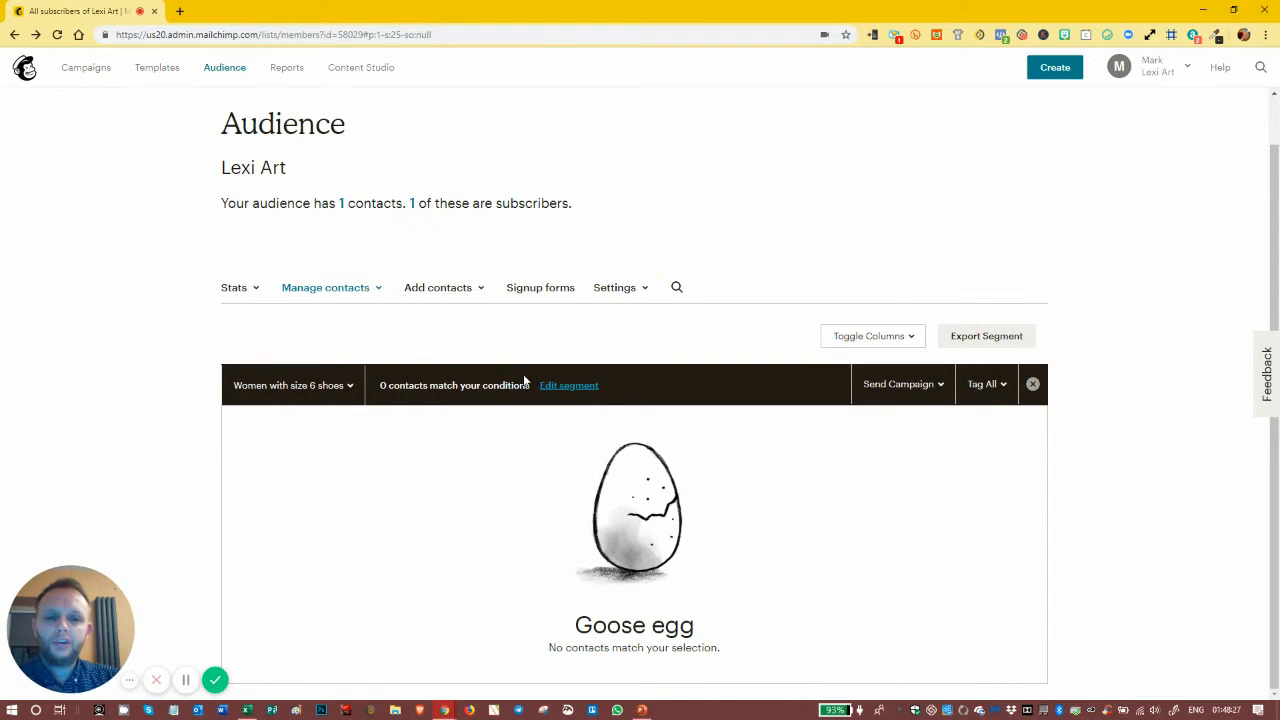
Step: Leave the saved segment and start a new segment with Automation Activity as its condition
left_click(1032, 384)
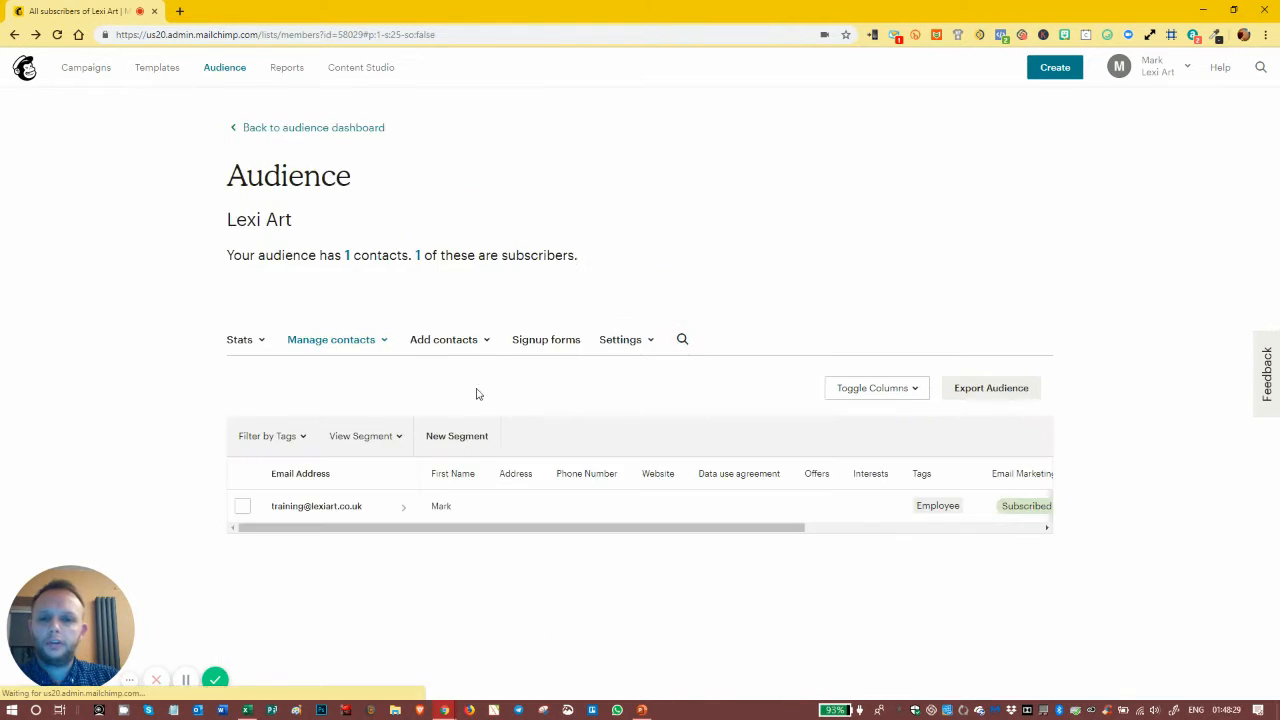
left_click(446, 435)
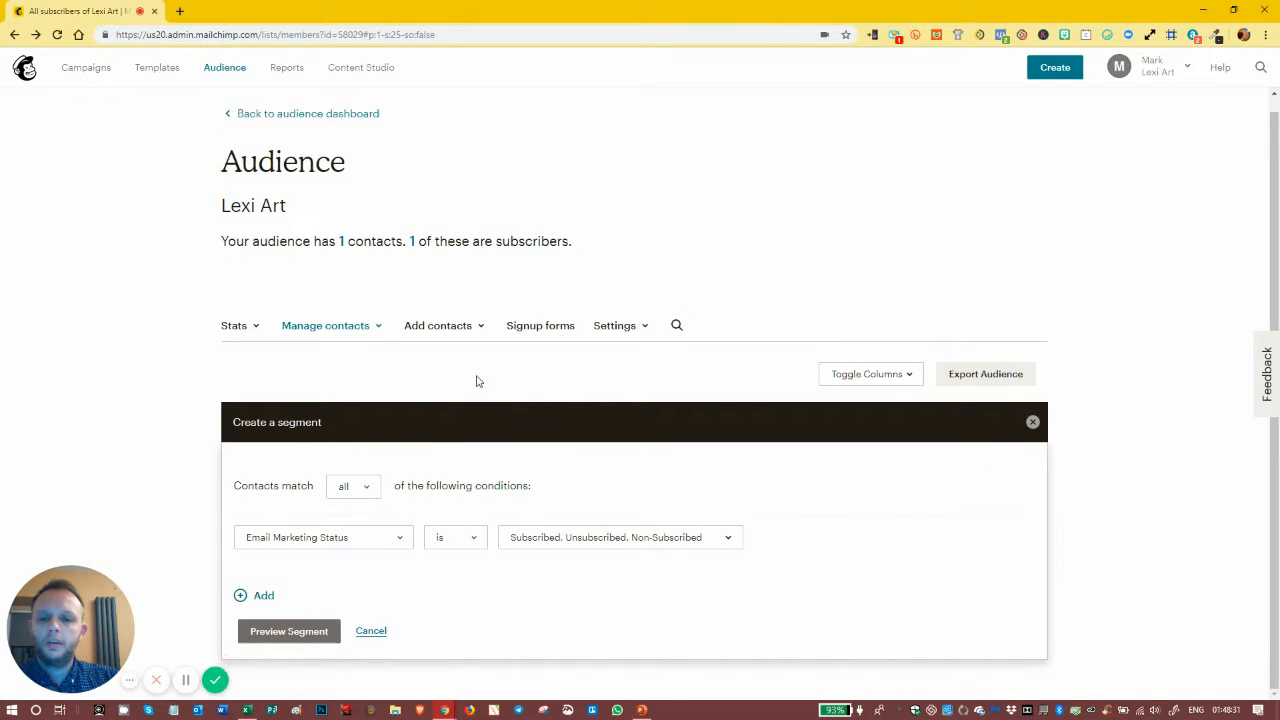
left_click(385, 540)
scroll(330, 450, "down", 3)
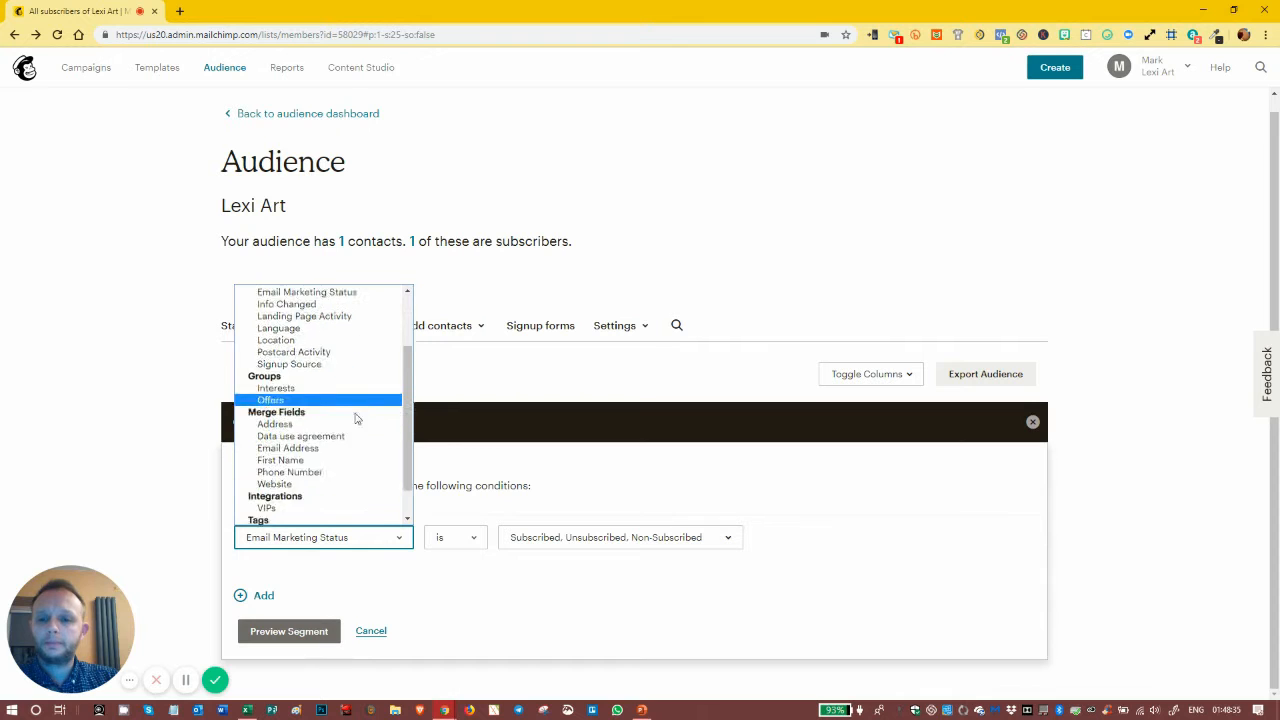
scroll(357, 418, "down", 1)
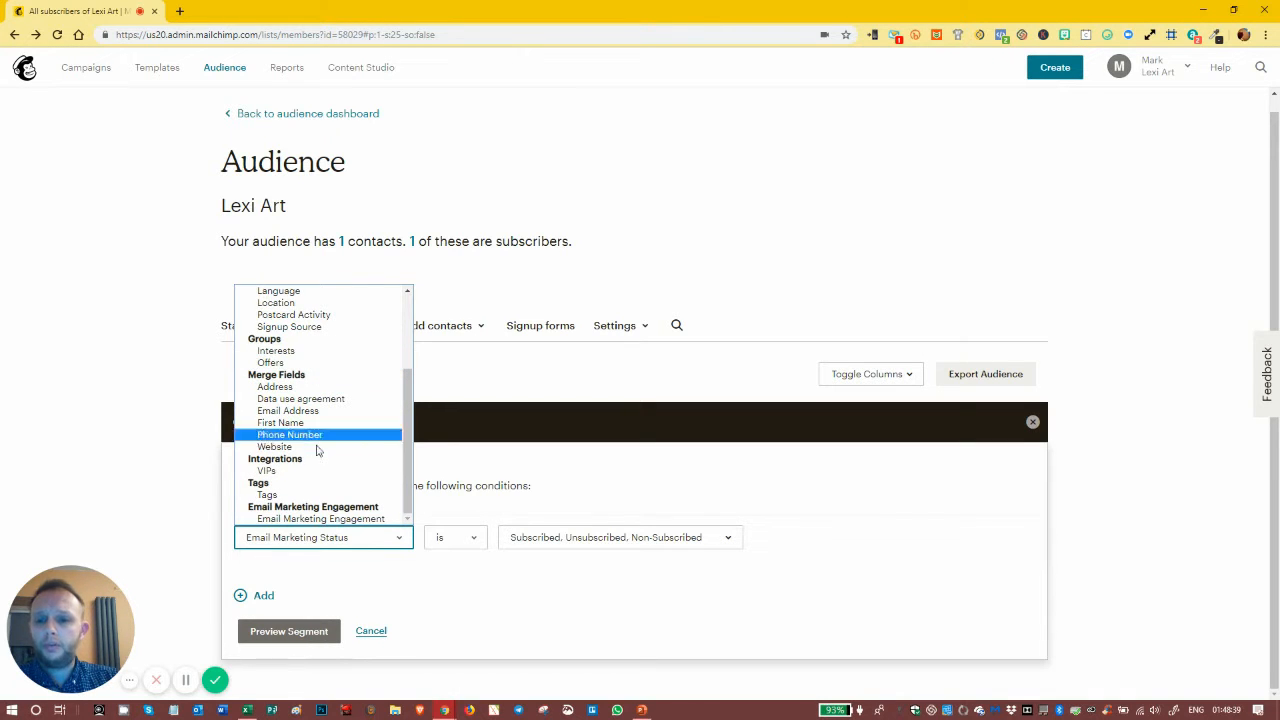
scroll(310, 468, "up", 3)
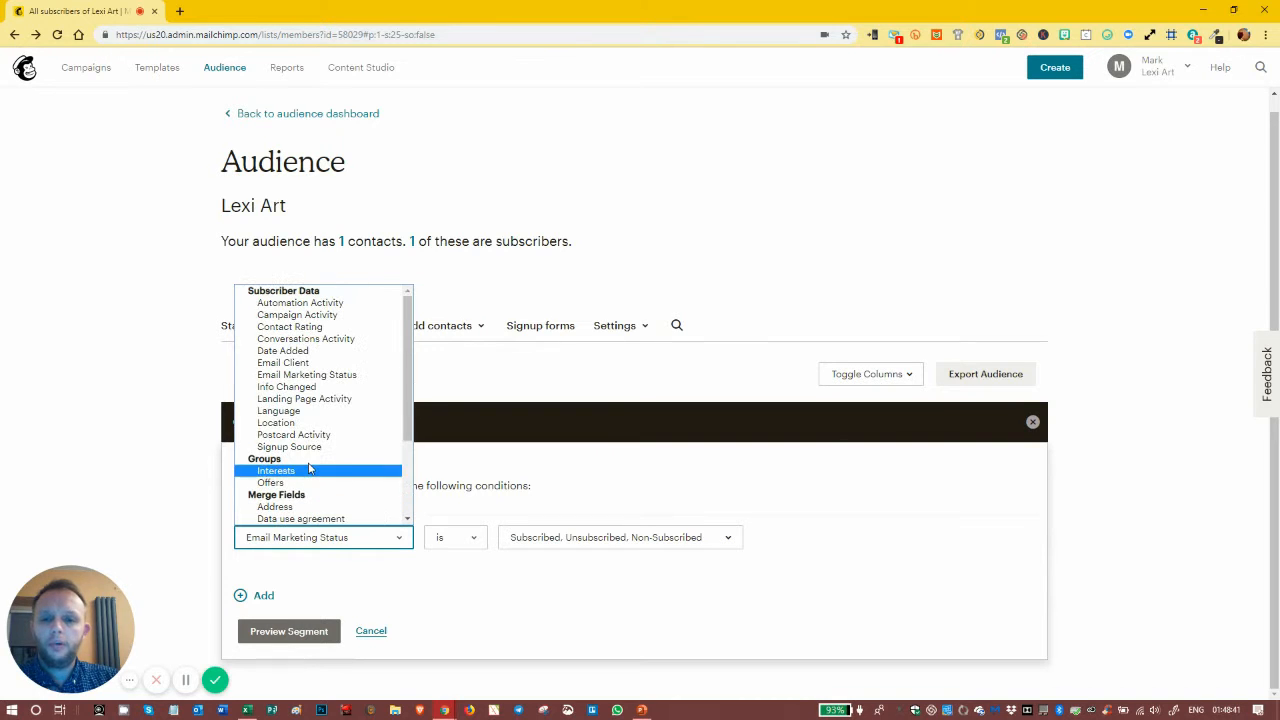
left_click(335, 304)
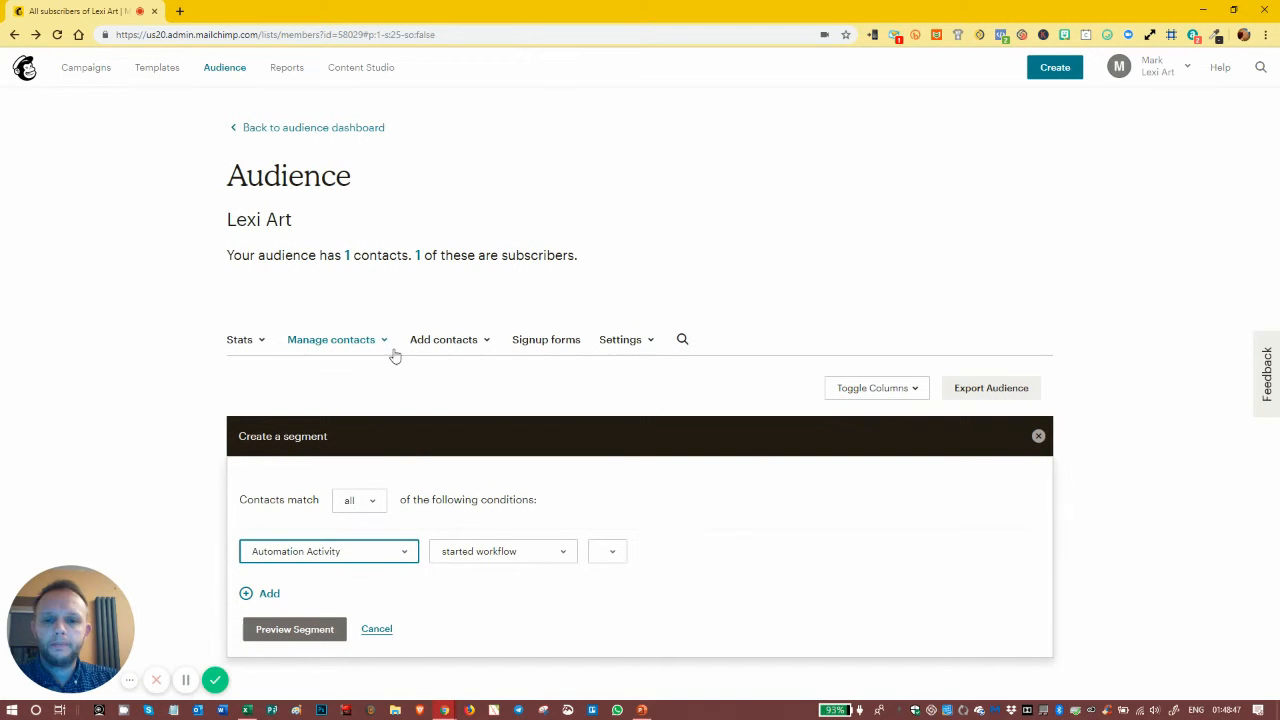
Step: Examine the workflow operators and automation choices available for the Automation Activity condition
left_click(469, 554)
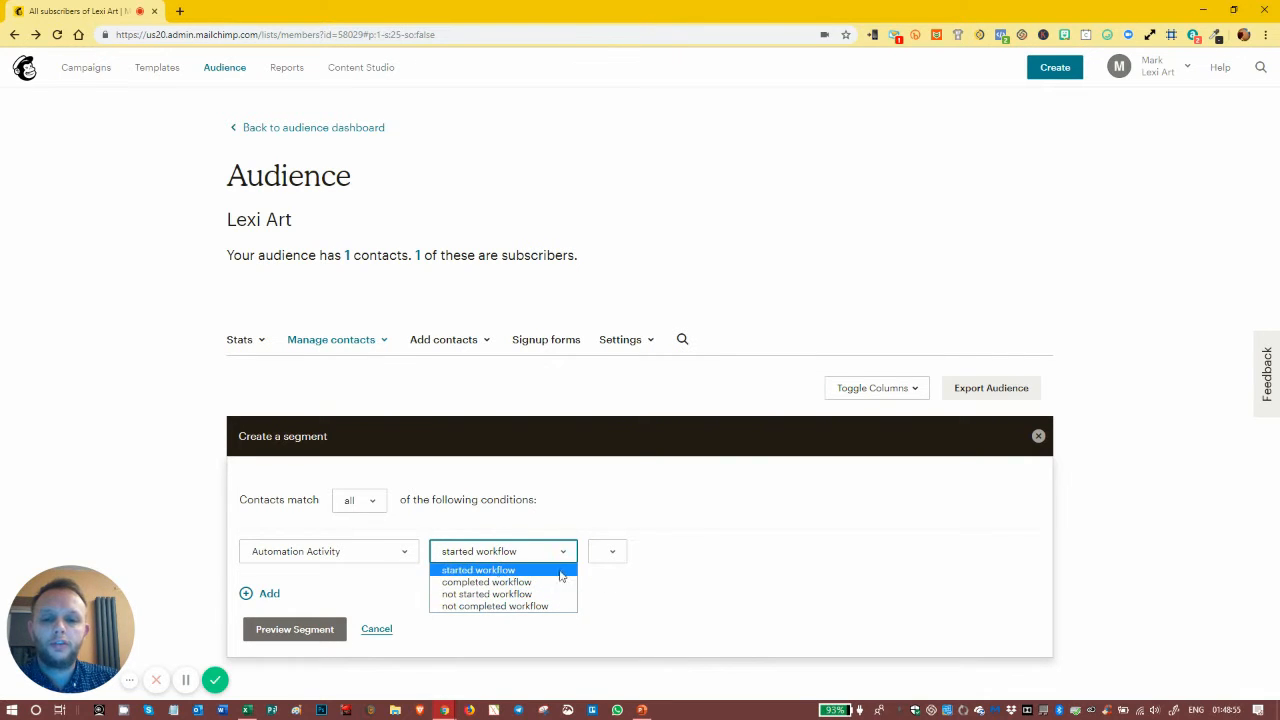
left_click(607, 561)
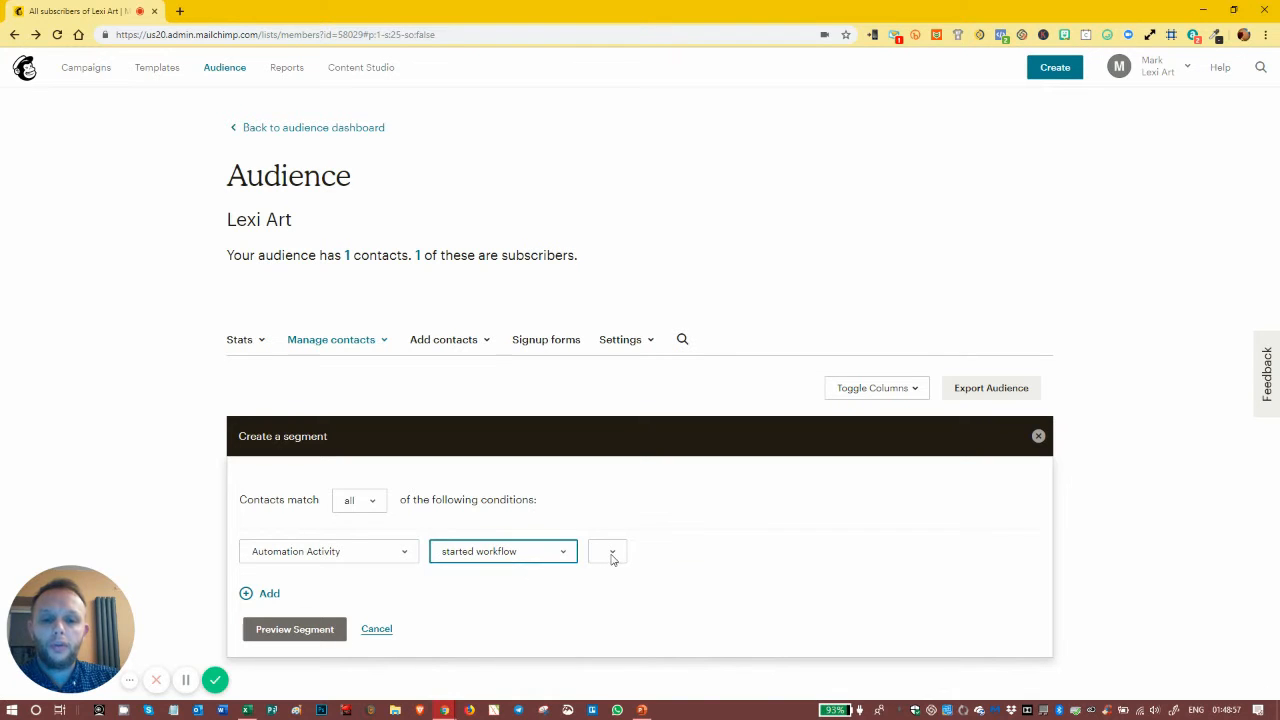
left_click(611, 557)
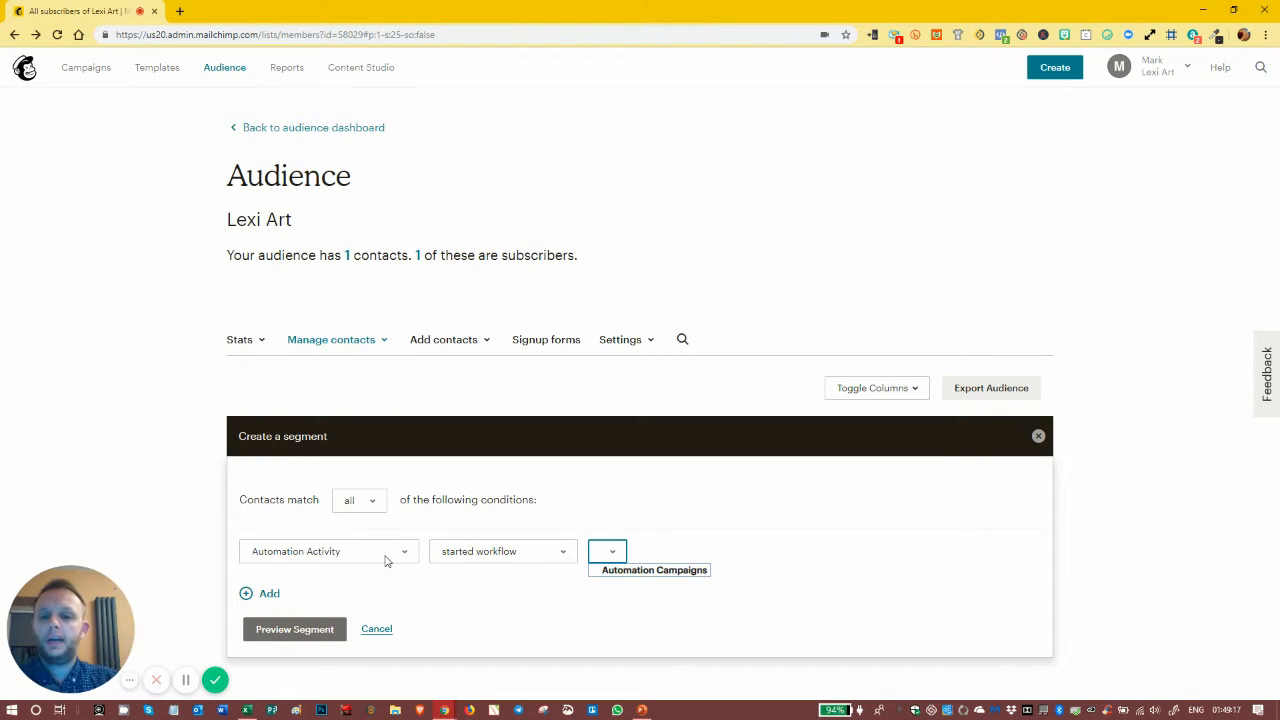
left_click(495, 555)
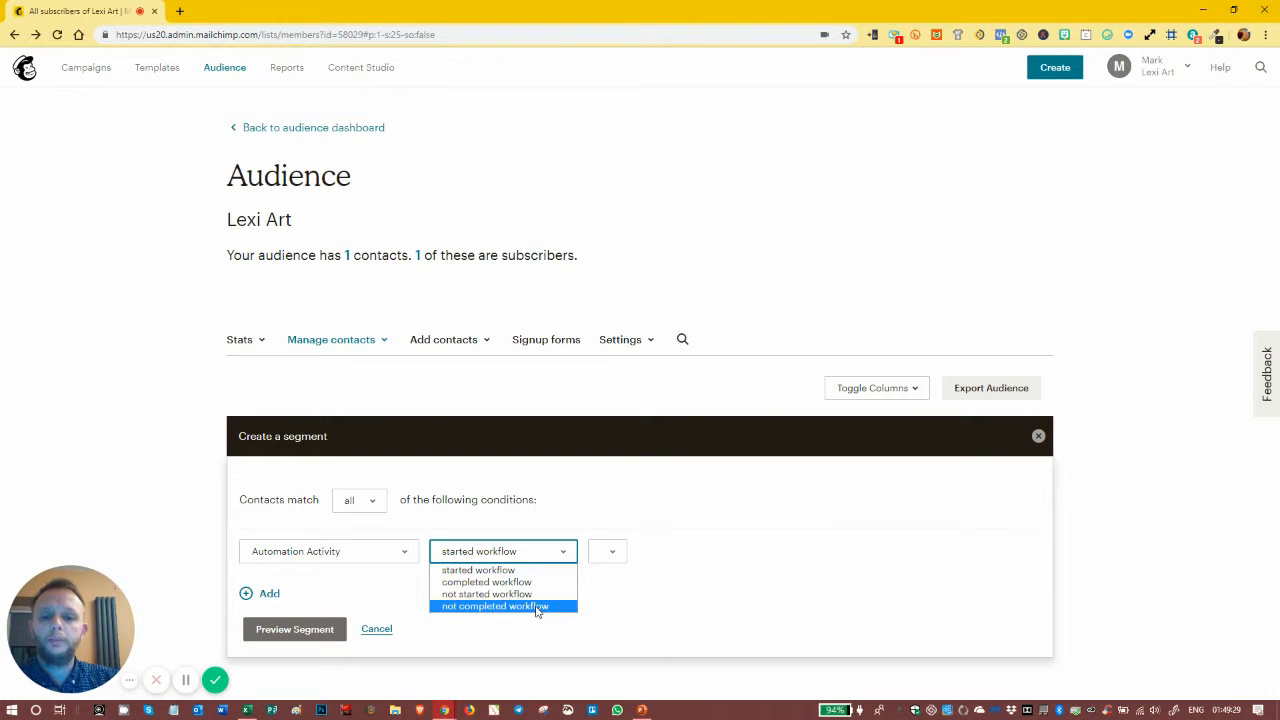
Step: Change the condition to Campaign Activity and review its operators and campaign ranges
left_click(407, 556)
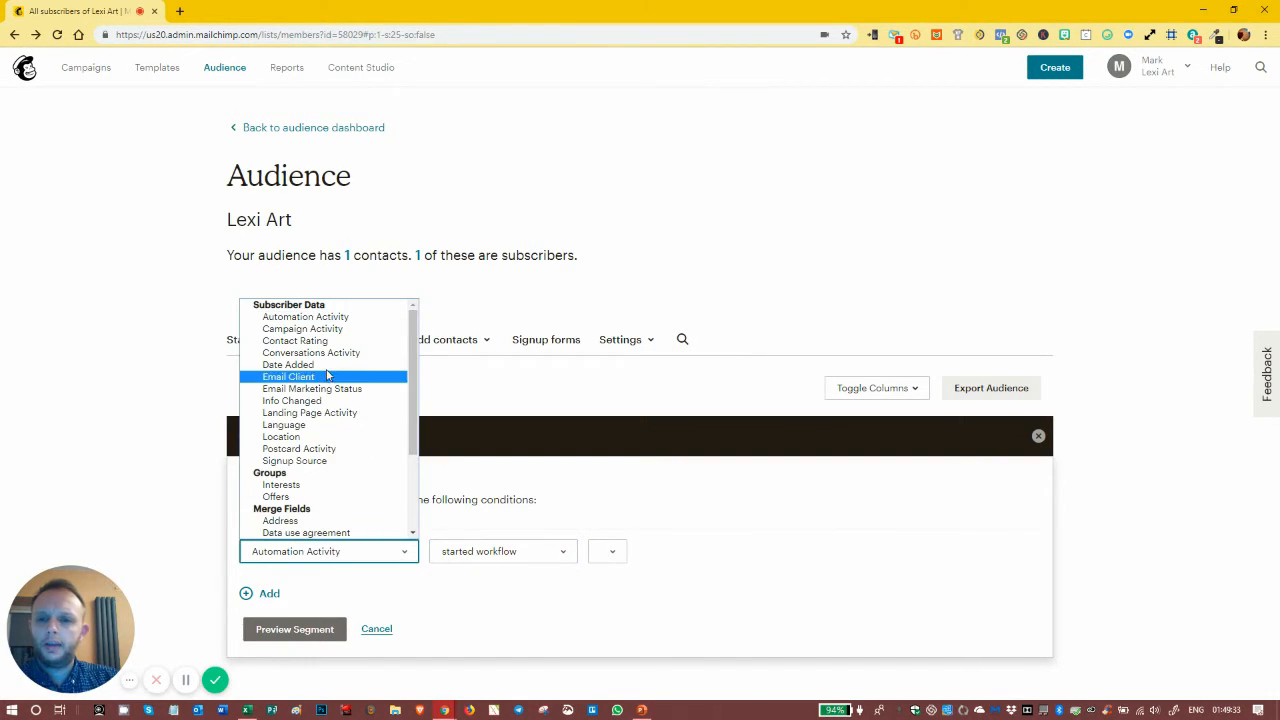
left_click(330, 328)
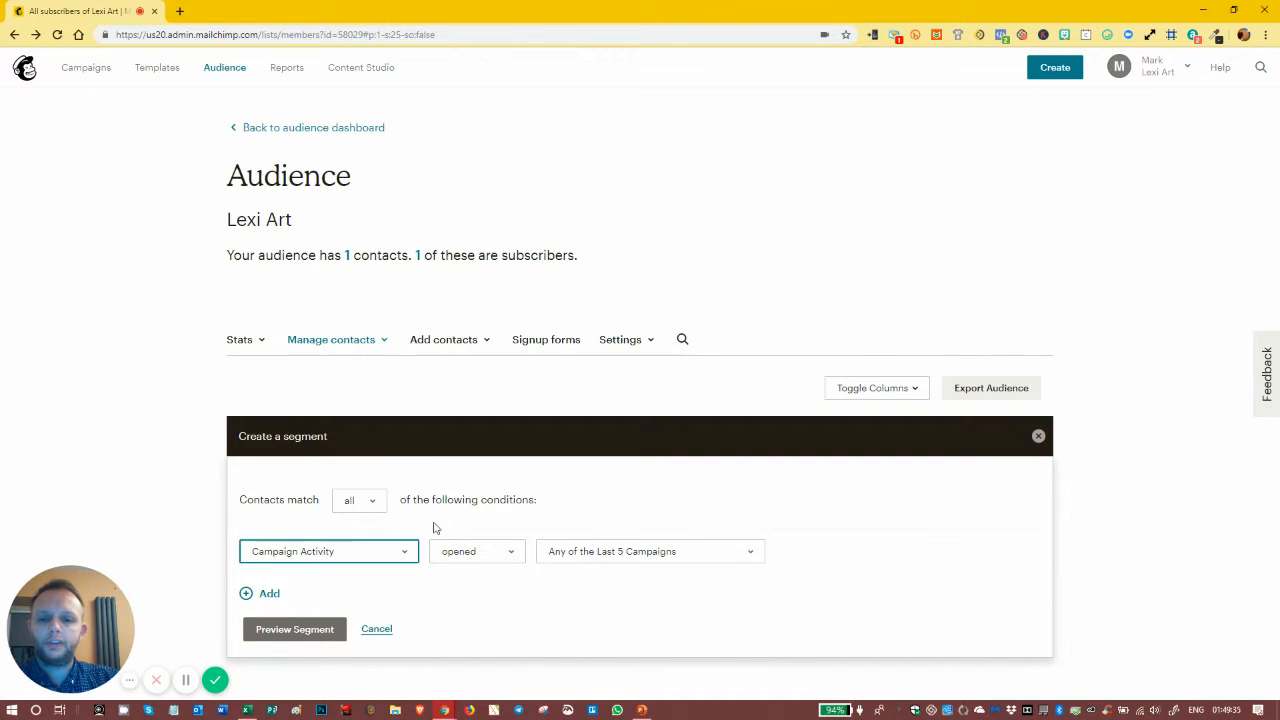
left_click(486, 553)
left_click(486, 555)
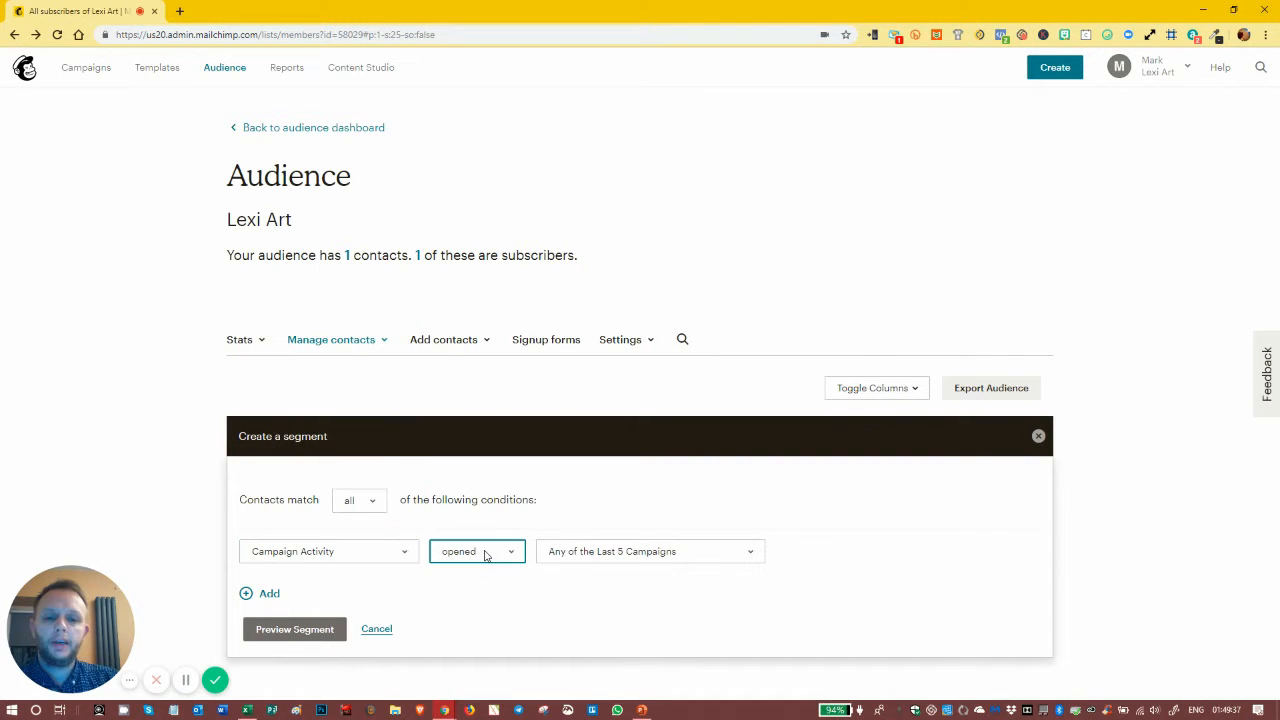
left_click(578, 557)
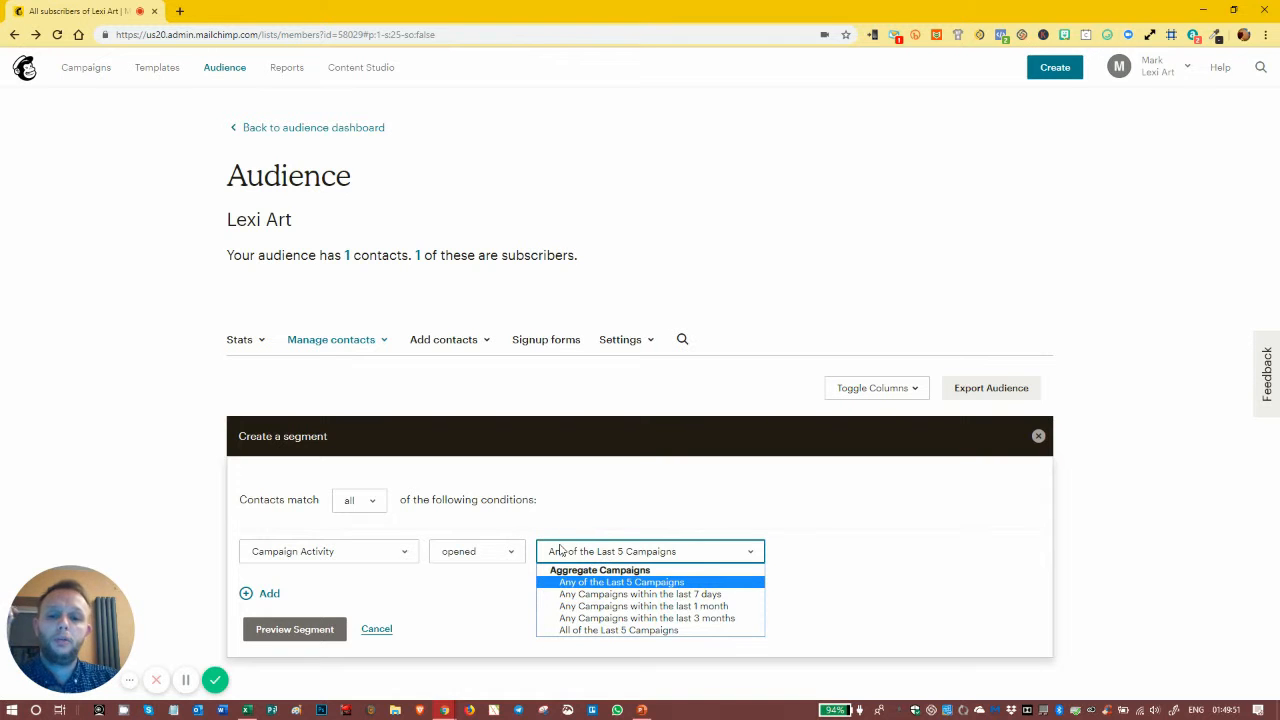
Step: Switch the Campaign Activity operator to "clicked" and then to "was sent"
left_click(488, 554)
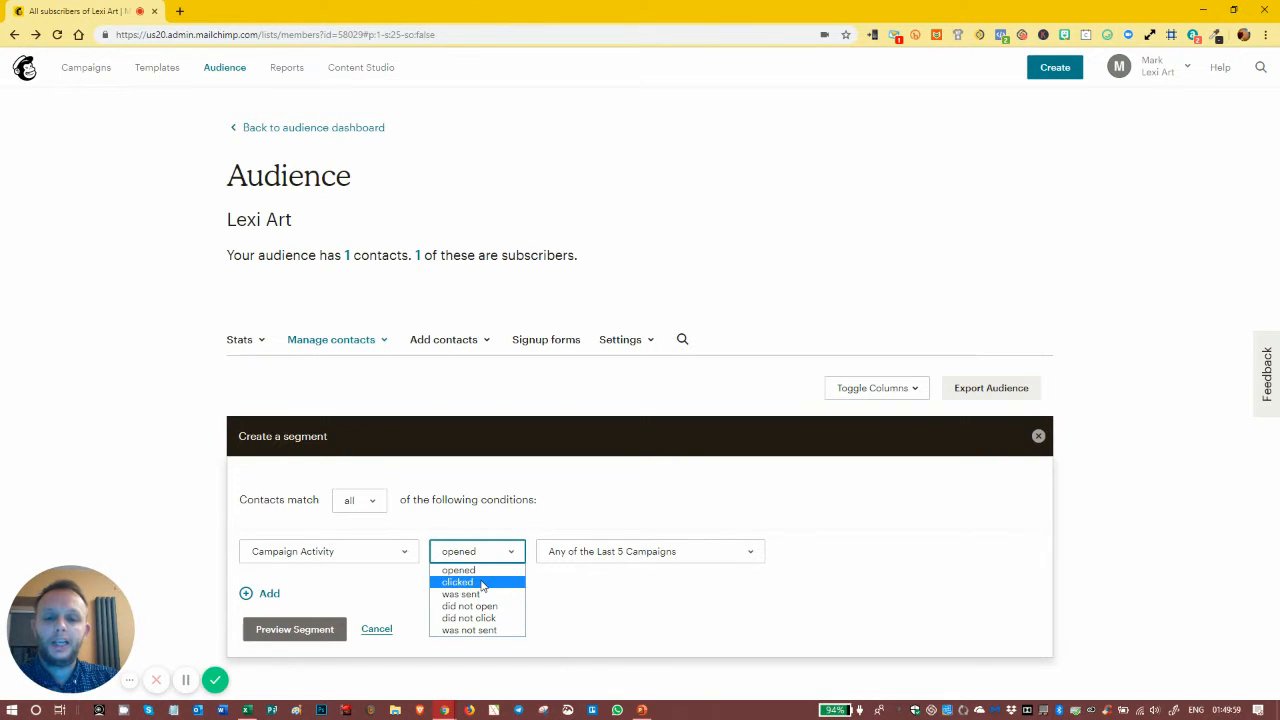
left_click(482, 582)
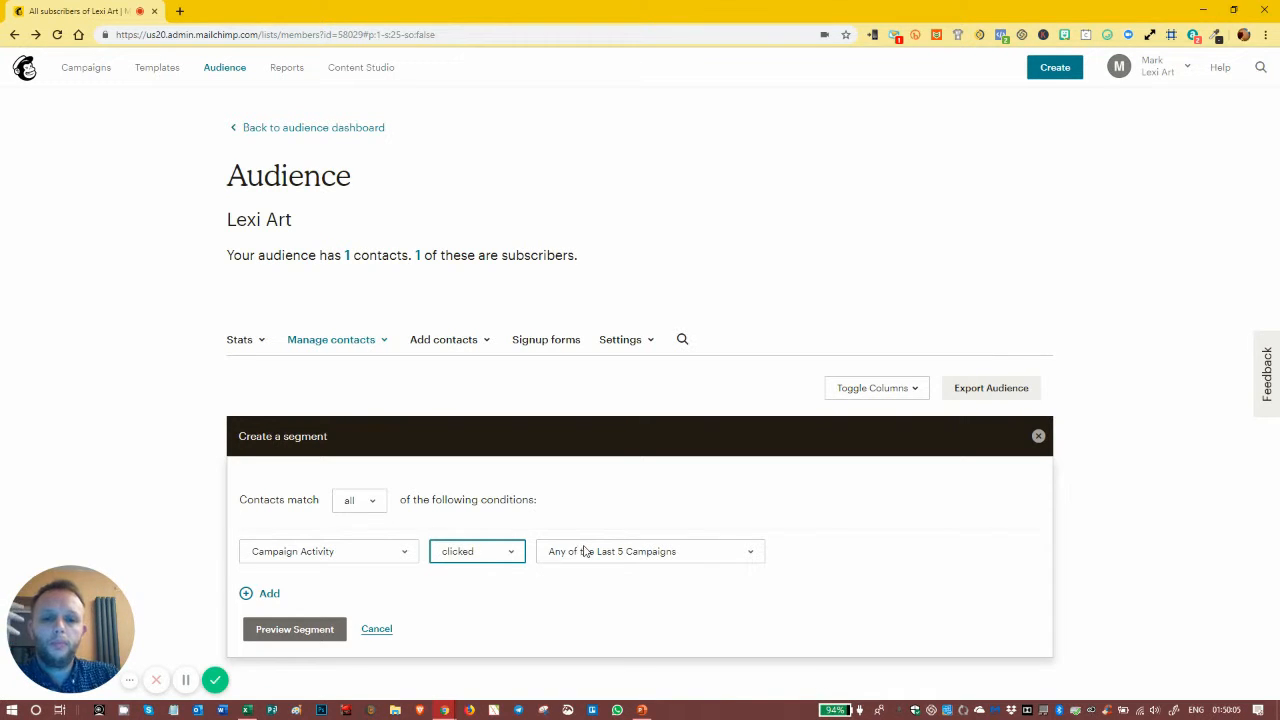
left_click(509, 551)
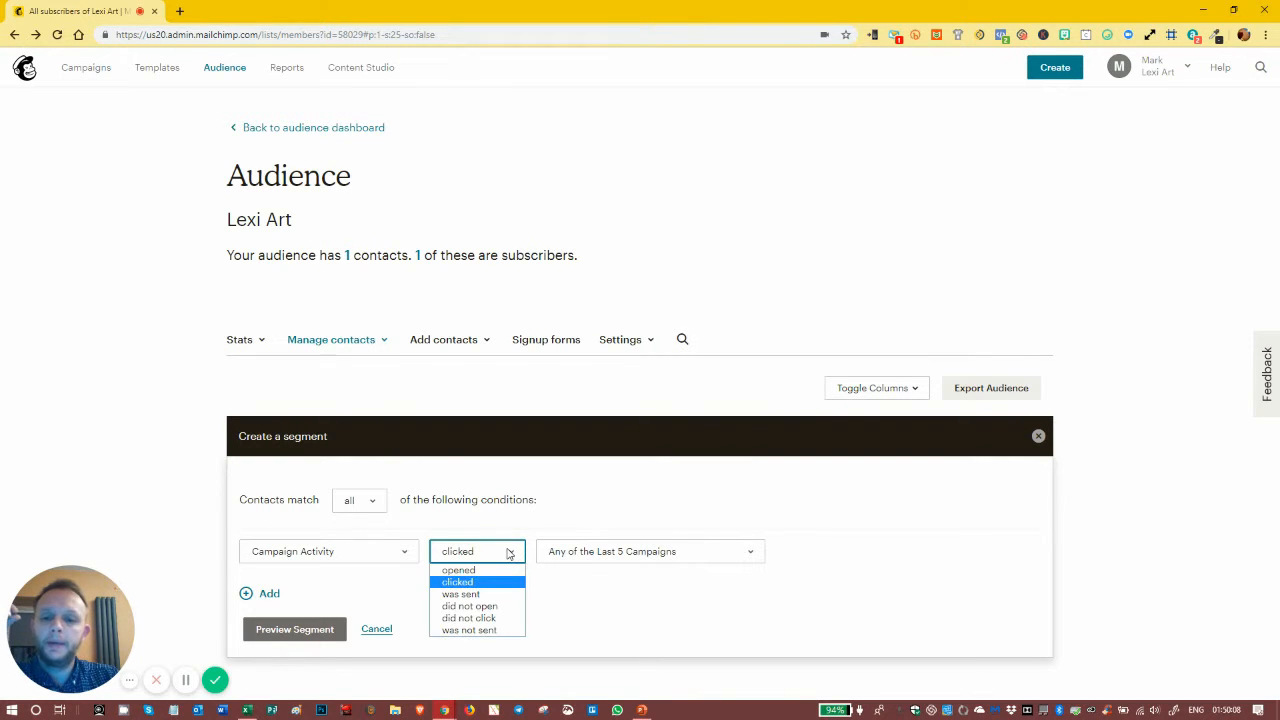
left_click(482, 596)
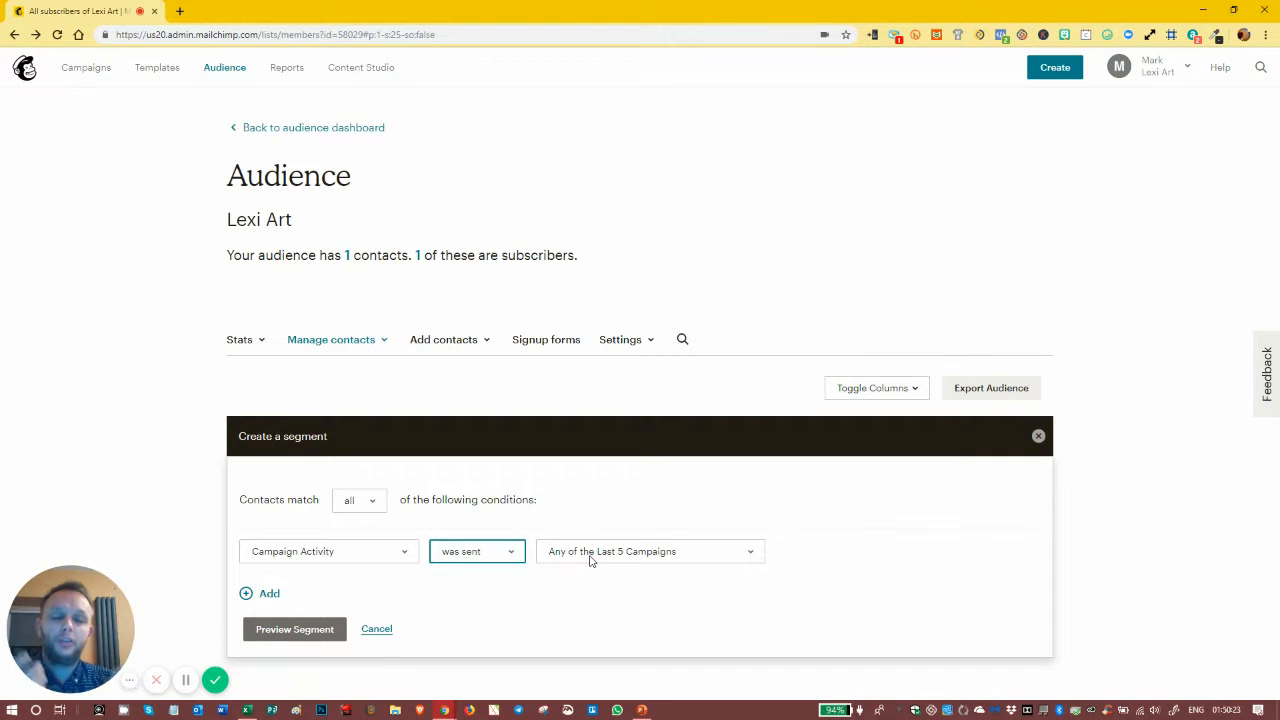
left_click(475, 556)
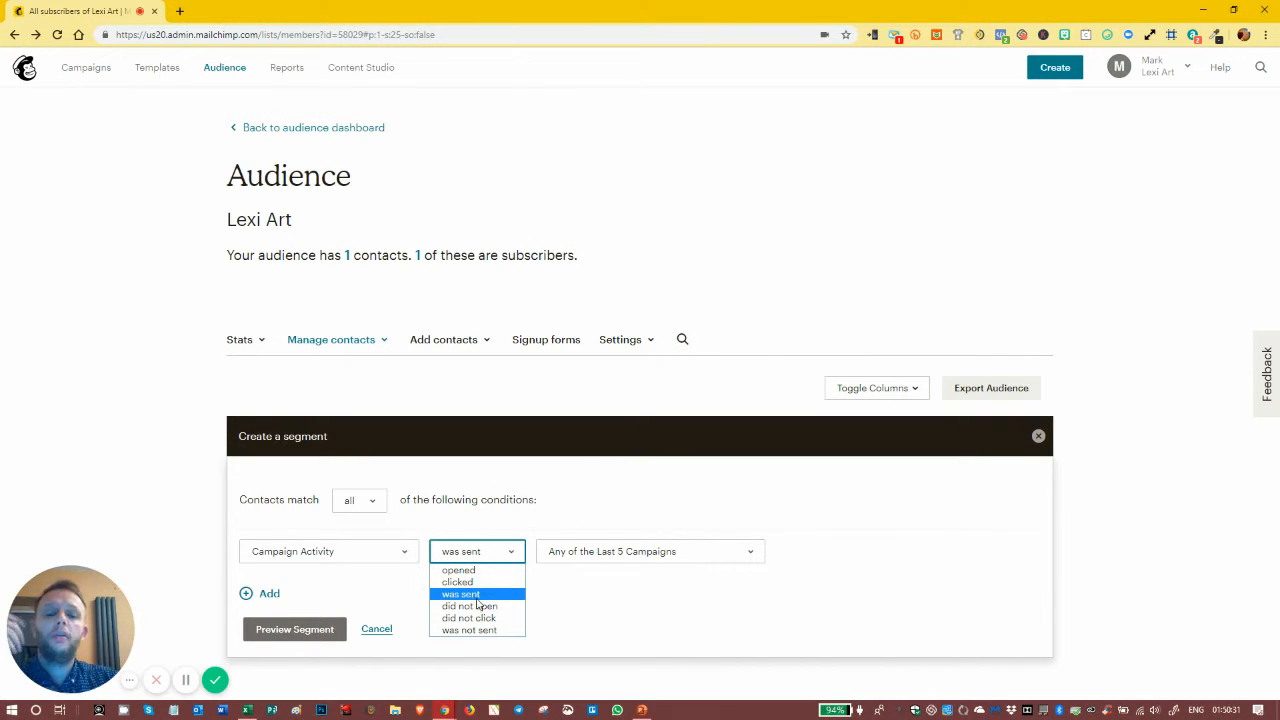
left_click(477, 598)
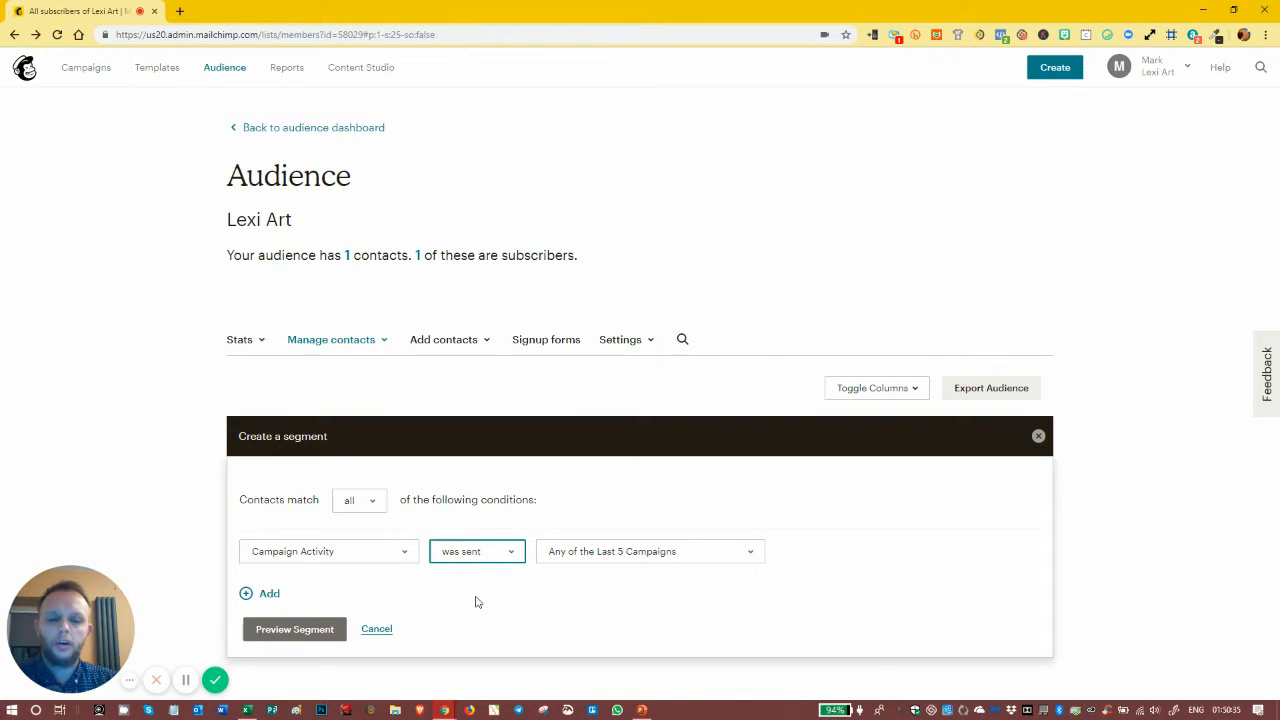
Step: Set the Campaign Activity operator to "did not open" and review the remaining operators
left_click(492, 553)
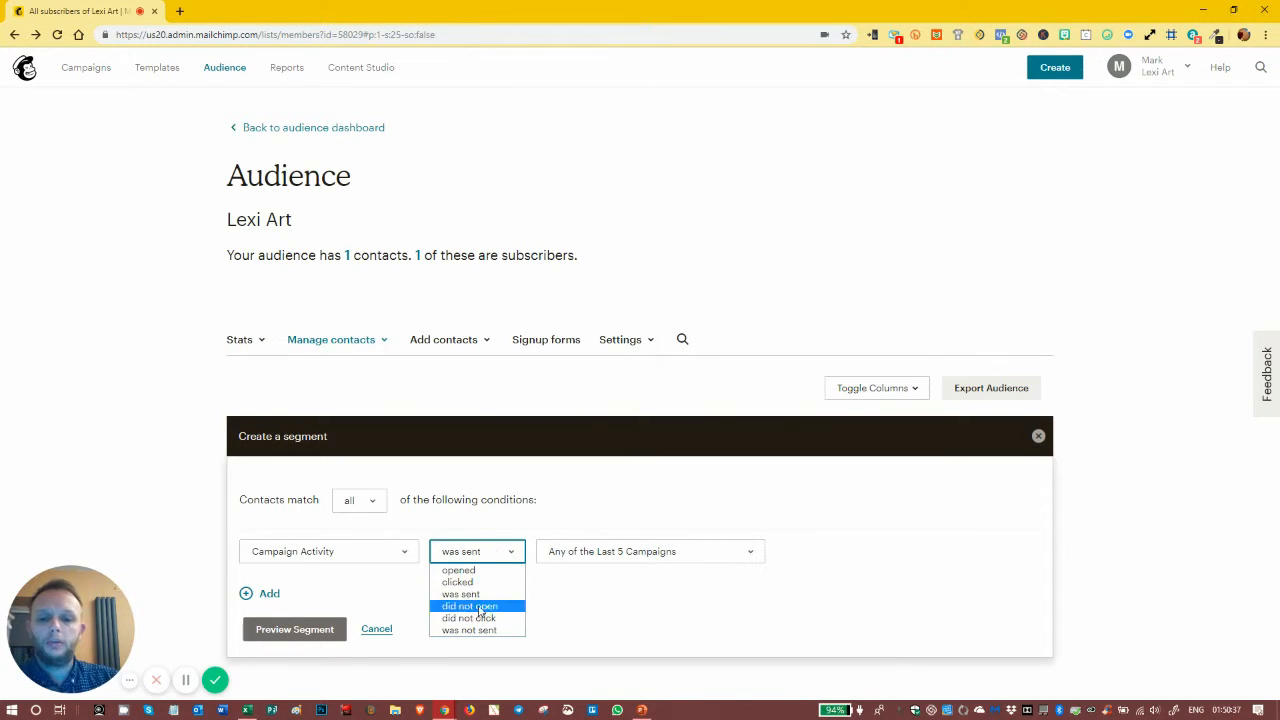
left_click(479, 612)
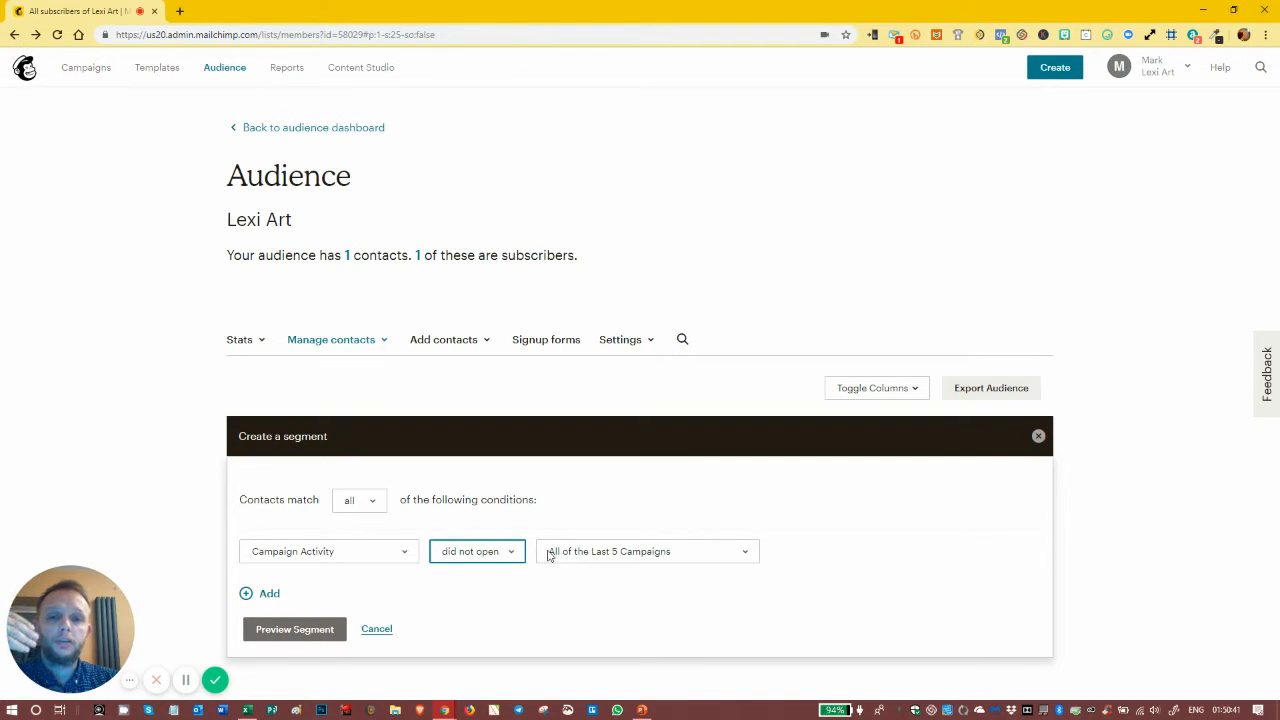
left_click(490, 556)
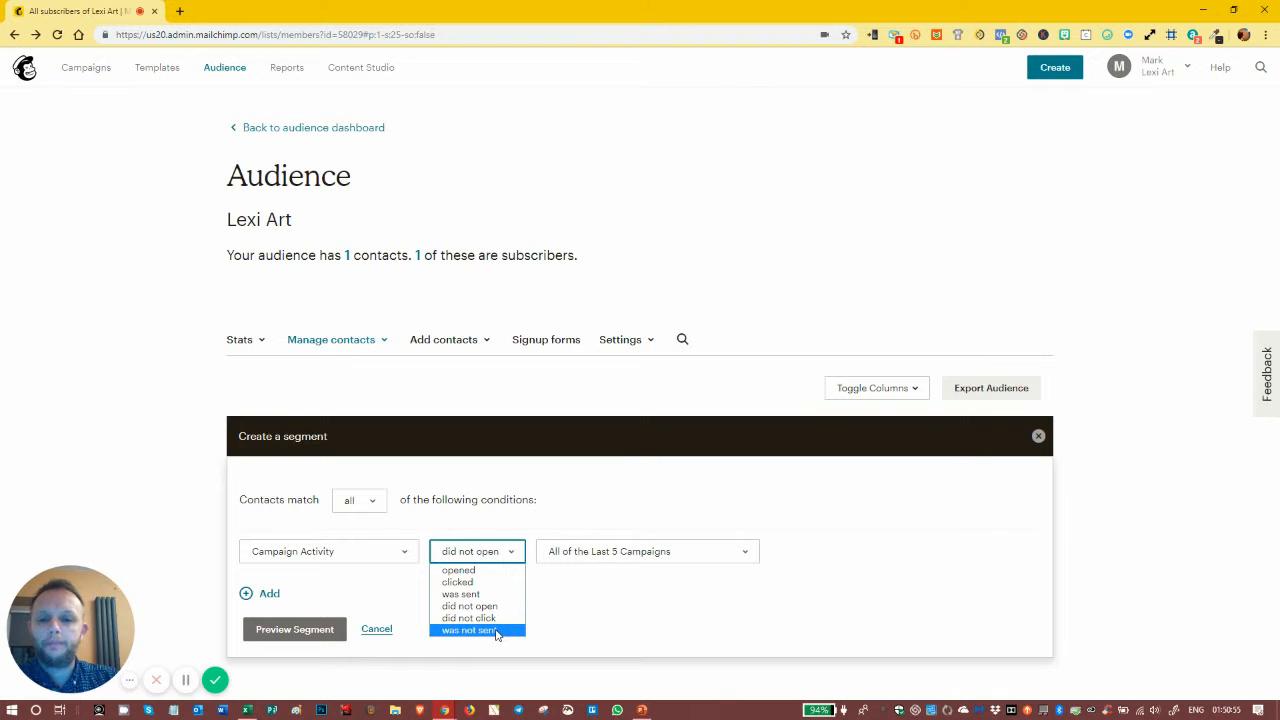
Step: Change the segment condition to Contact Rating is three stars
left_click(367, 559)
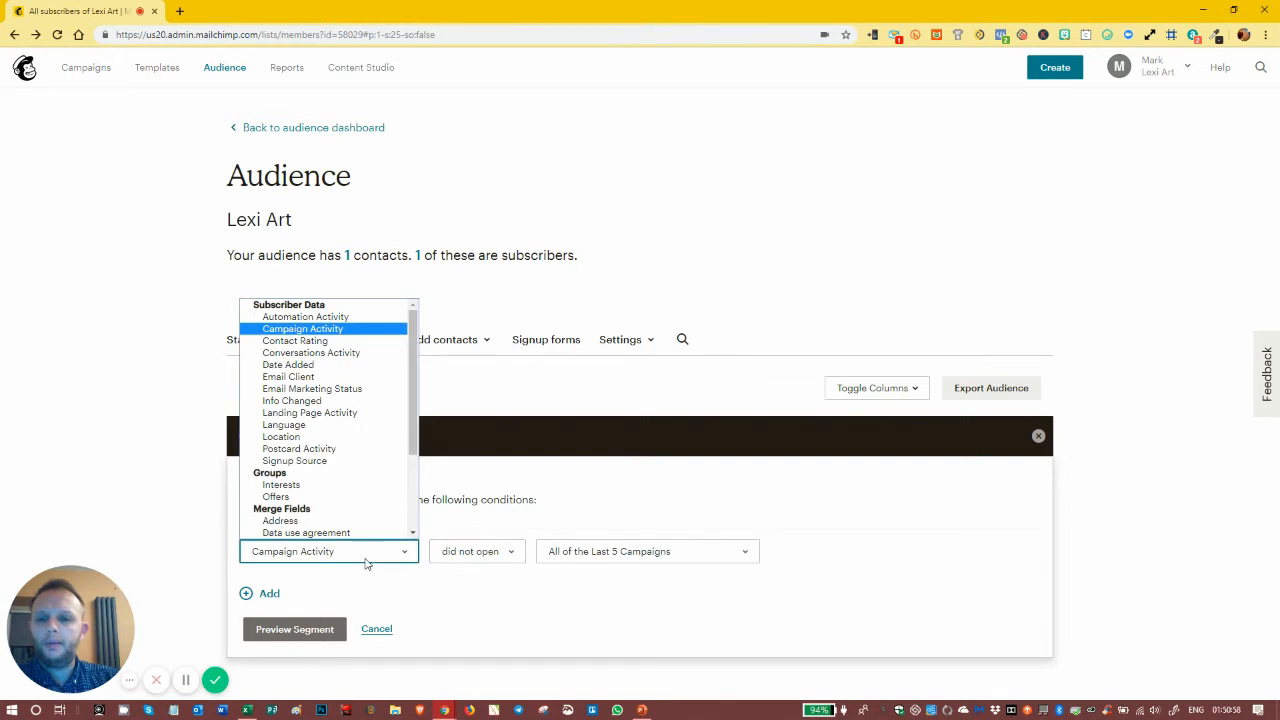
left_click(324, 341)
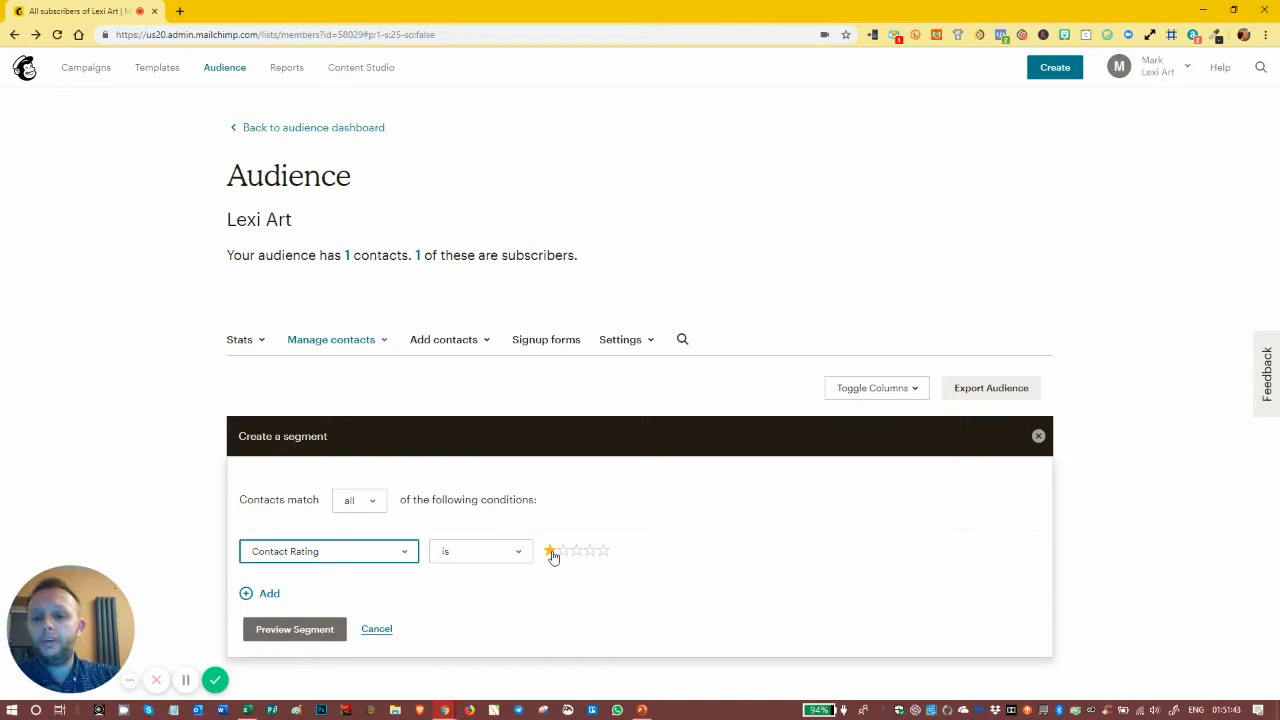
Step: Change the segment condition to Date Added and review its comparison operators, keeping "is after"
left_click(377, 554)
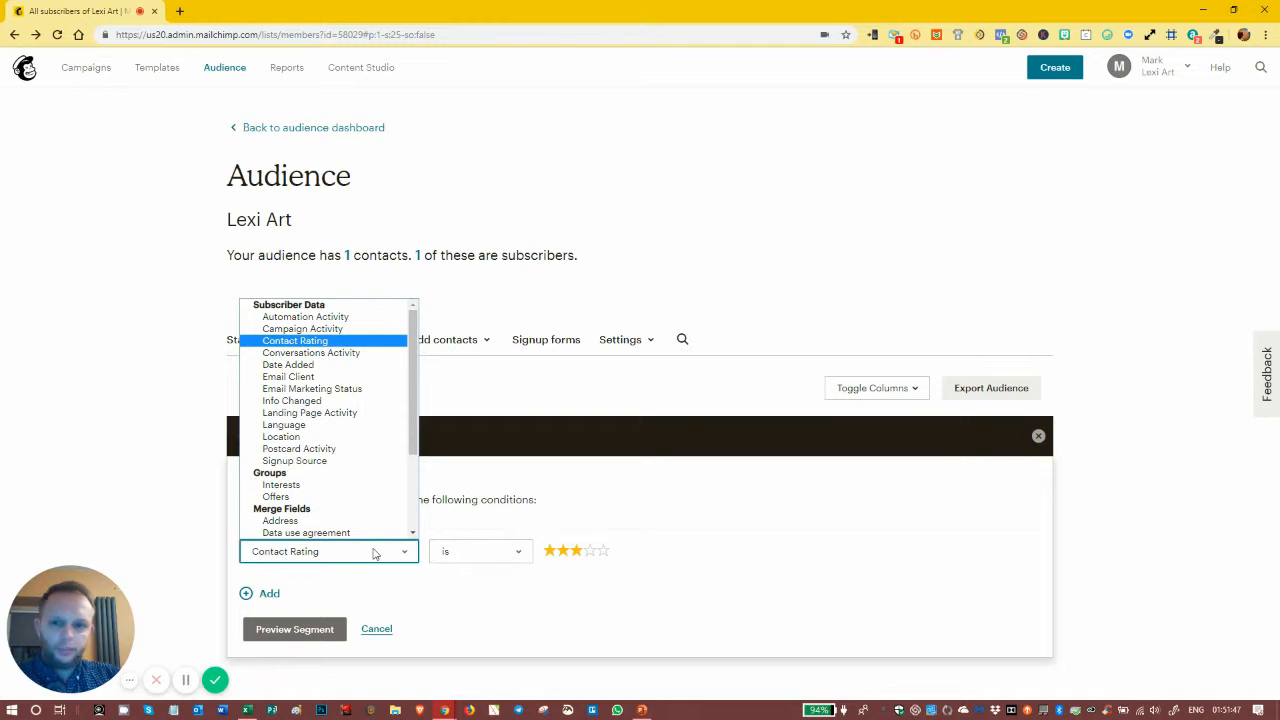
scroll(350, 420, "down", 1)
scroll(346, 394, "up", 1)
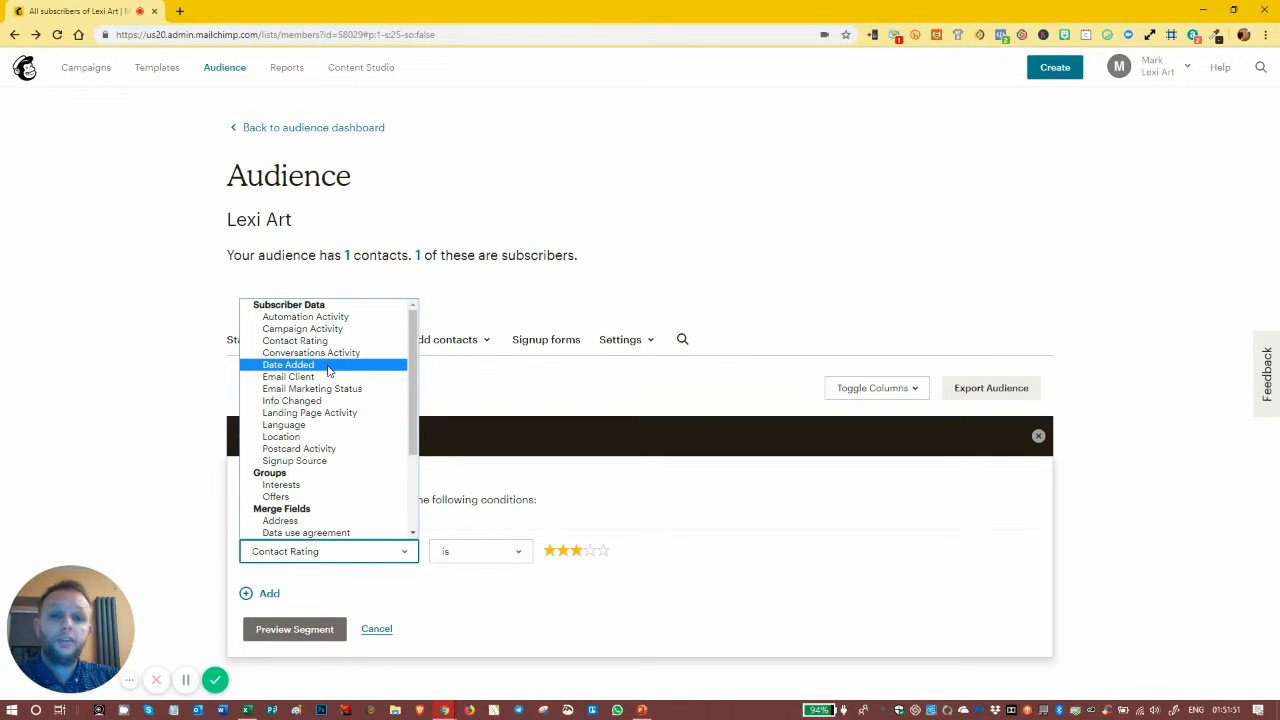
left_click(327, 365)
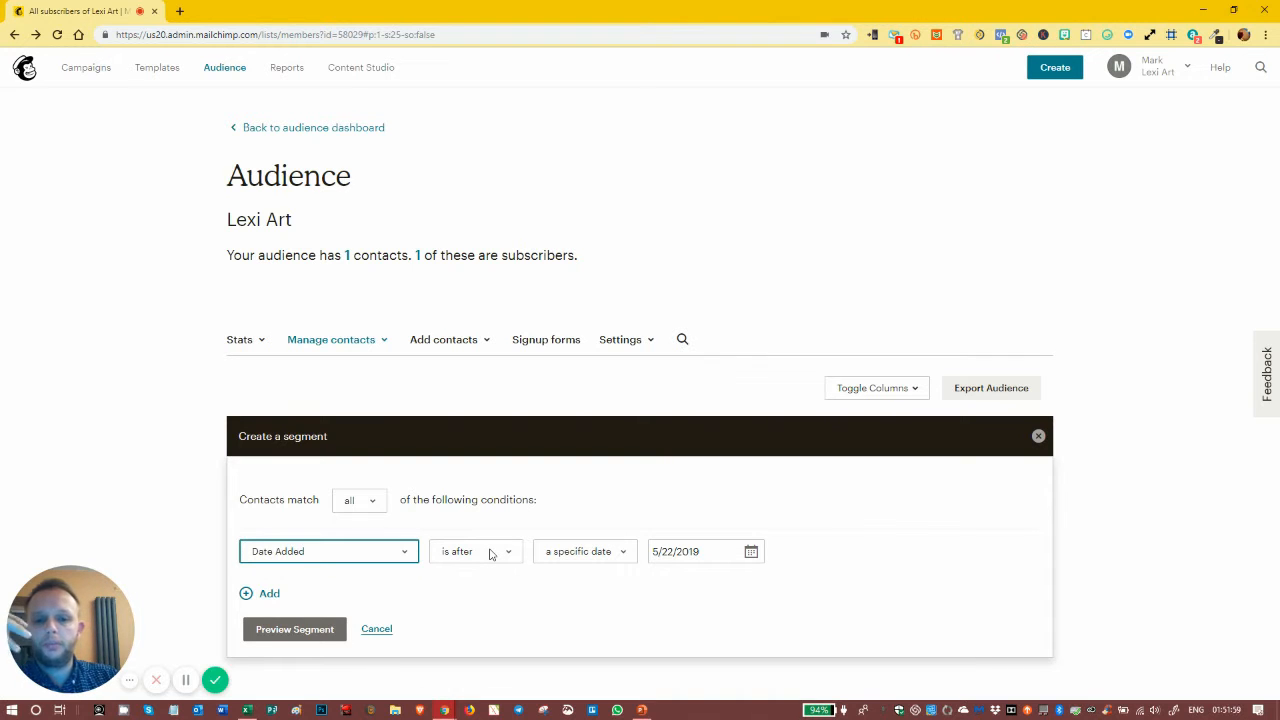
left_click(491, 555)
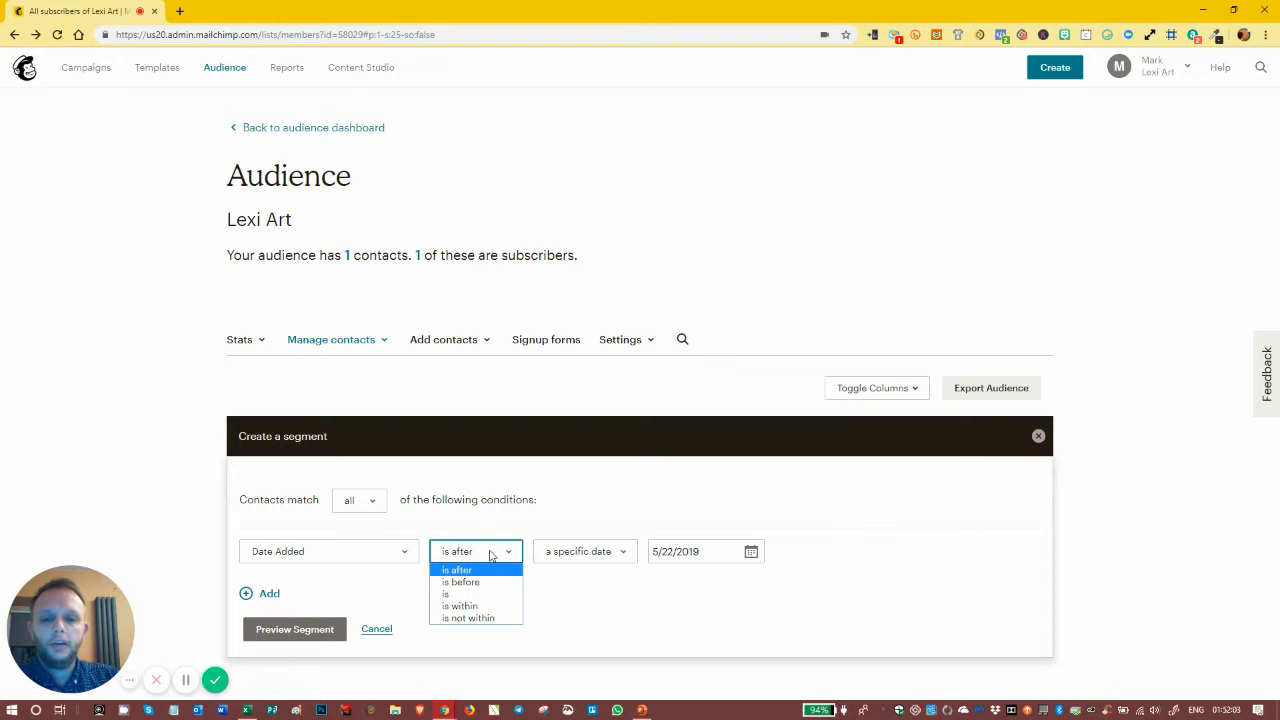
left_click(491, 556)
Step: Change the segment condition to Email Client and review the desktop, mobile and webmail clients available, keeping "is Any Desktop"
left_click(403, 555)
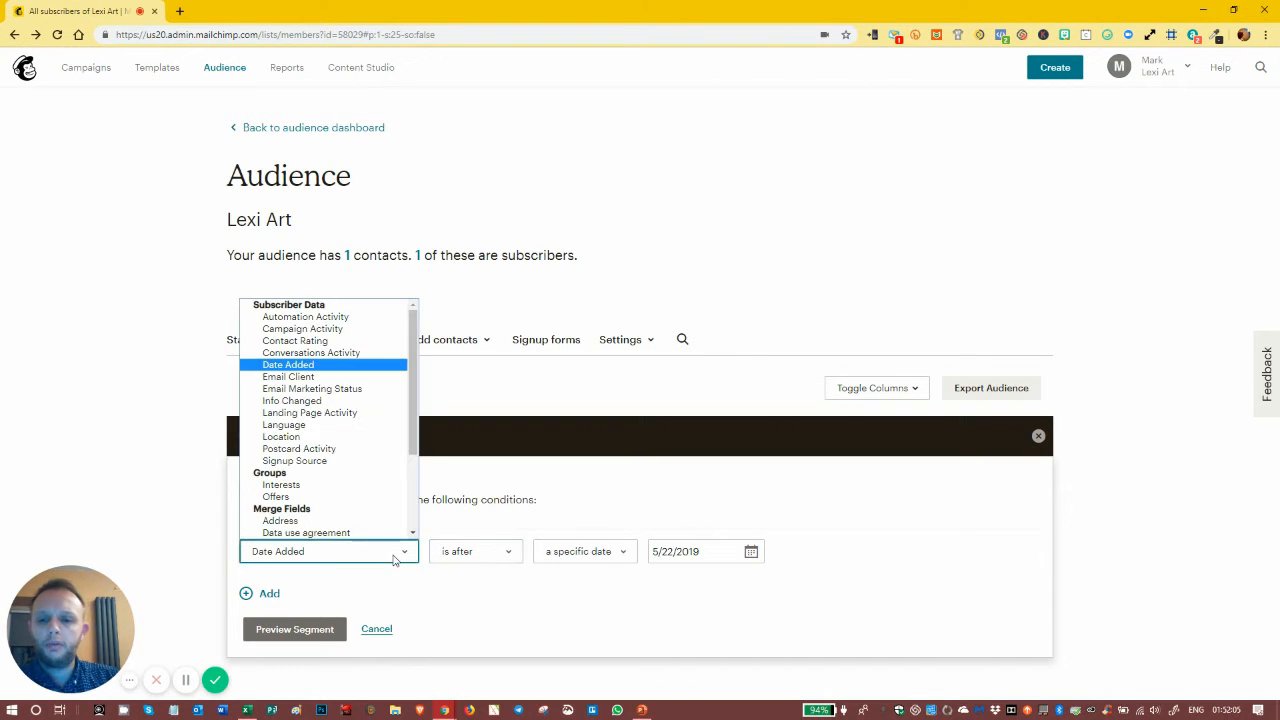
left_click(317, 380)
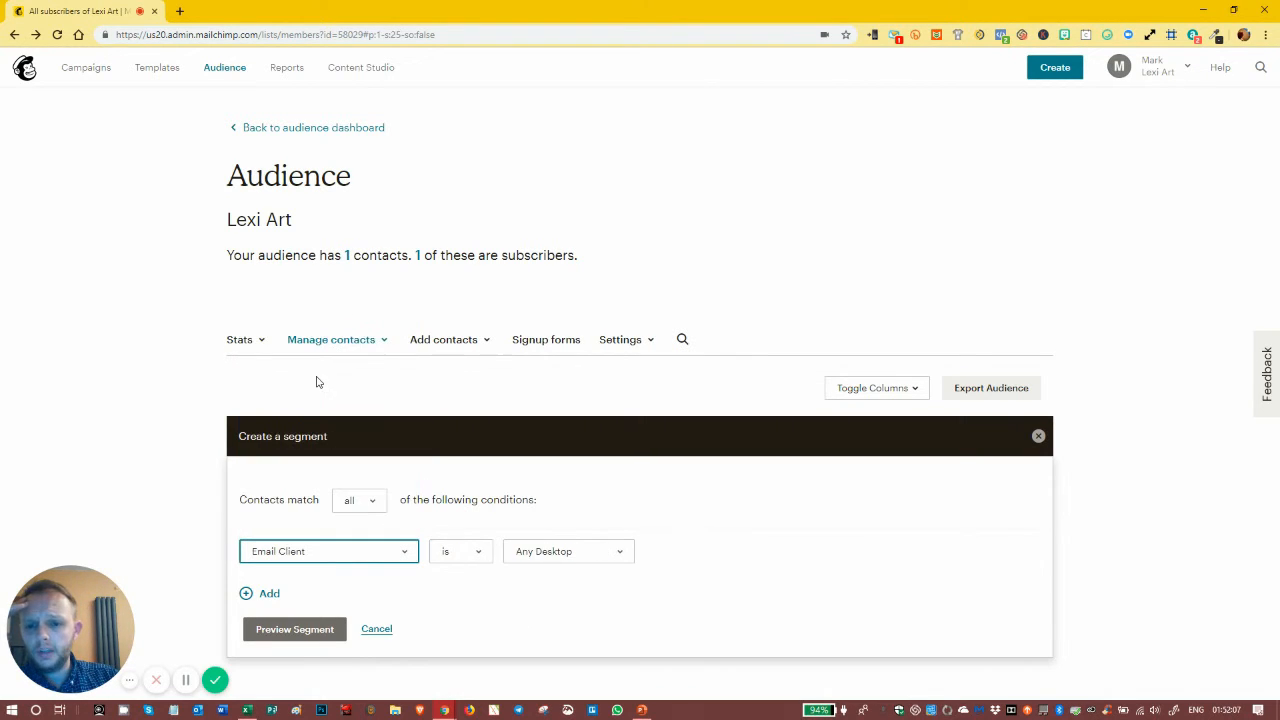
left_click(465, 562)
left_click(465, 568)
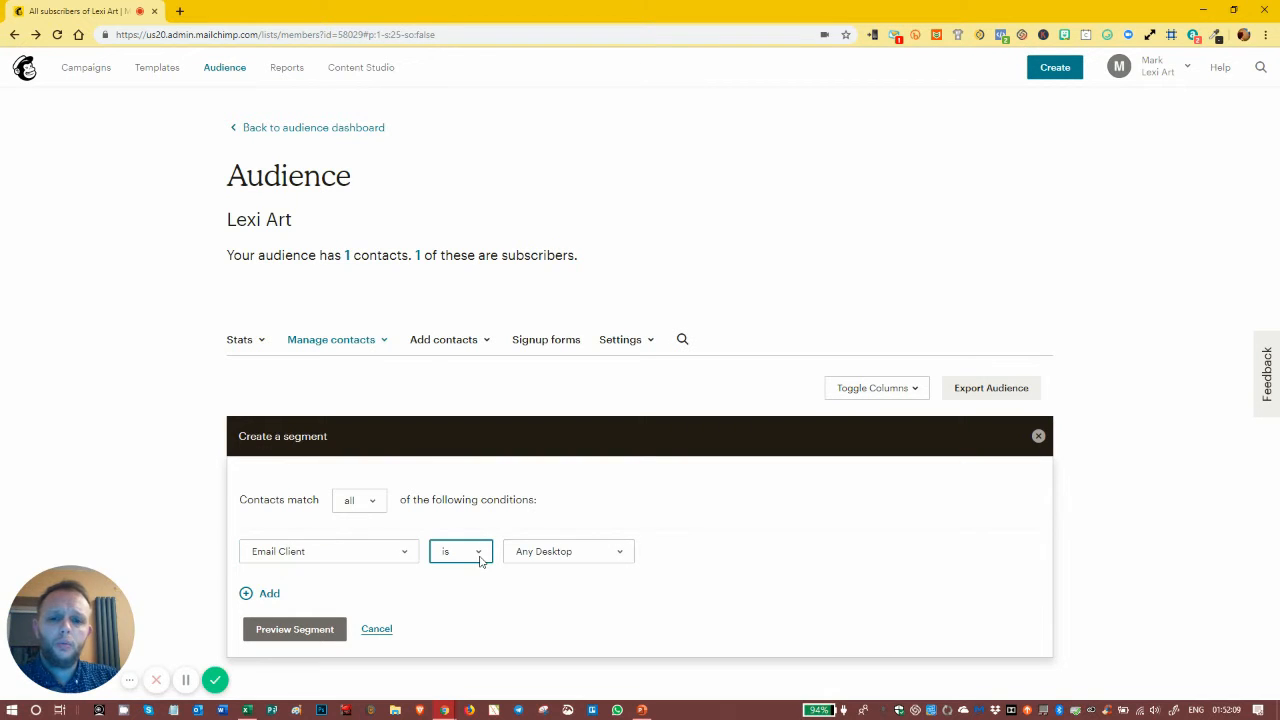
left_click(557, 553)
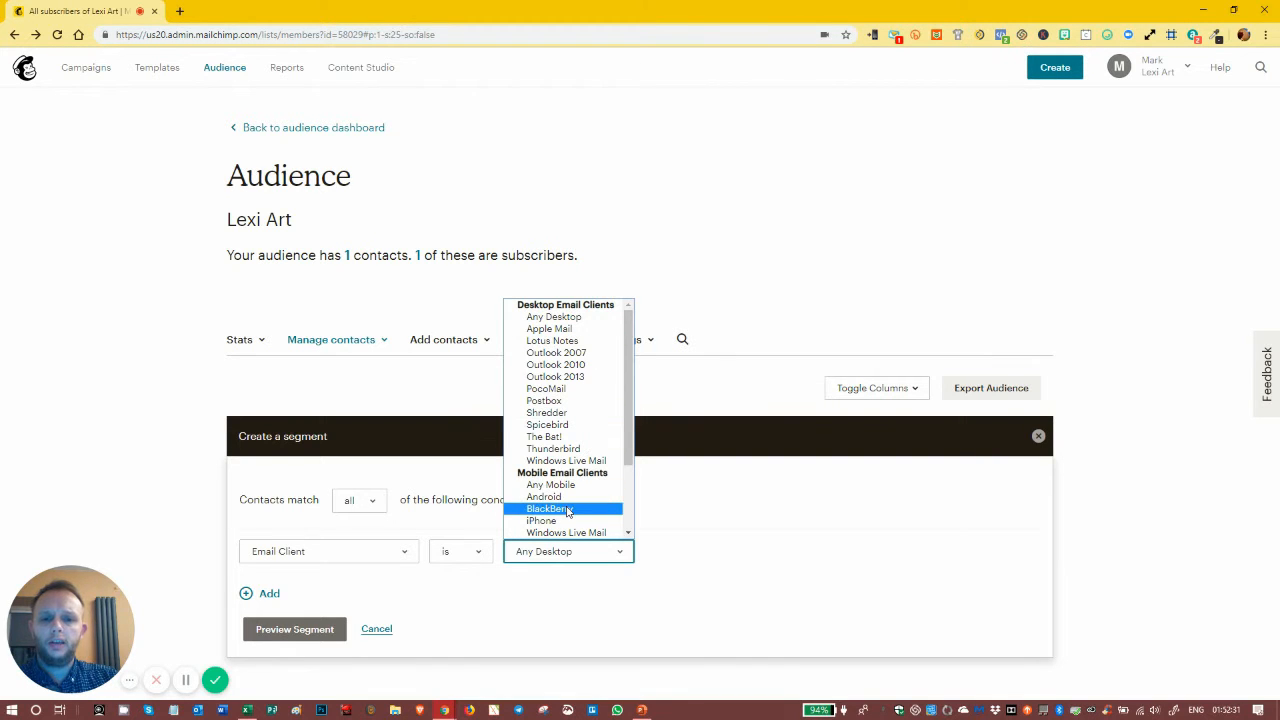
scroll(575, 490, "down", 2)
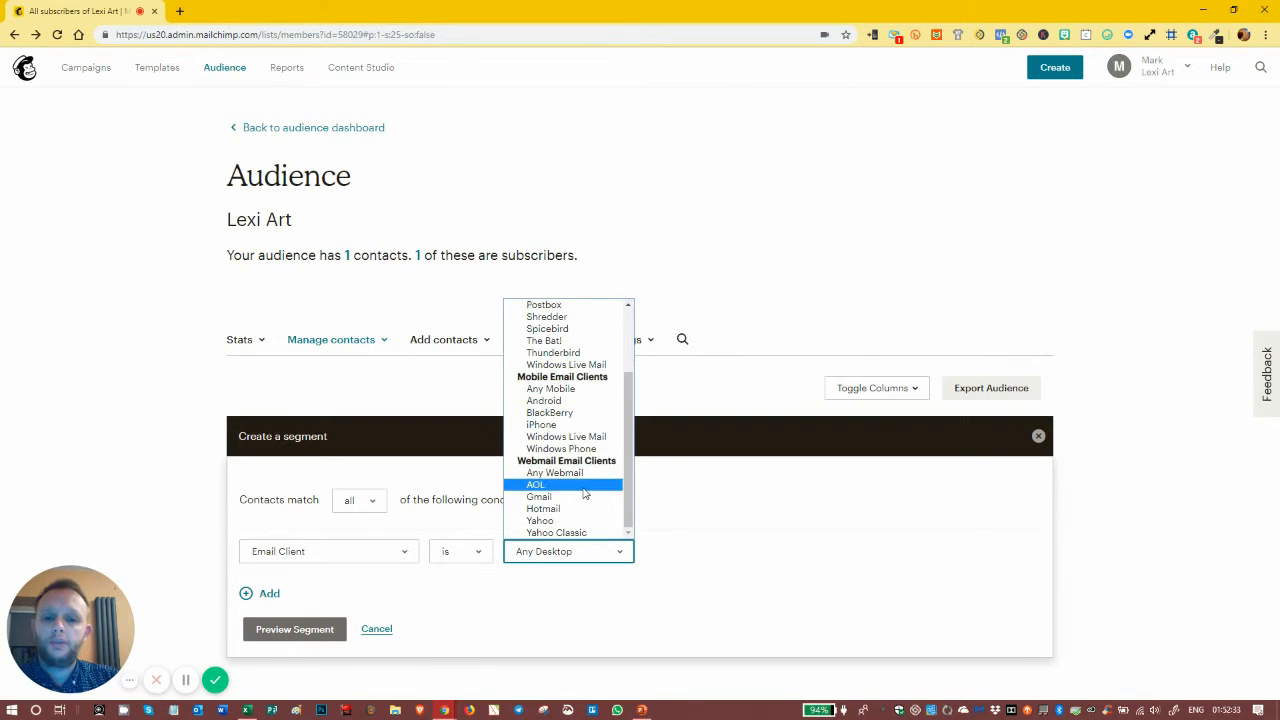
scroll(570, 420, "up", 2)
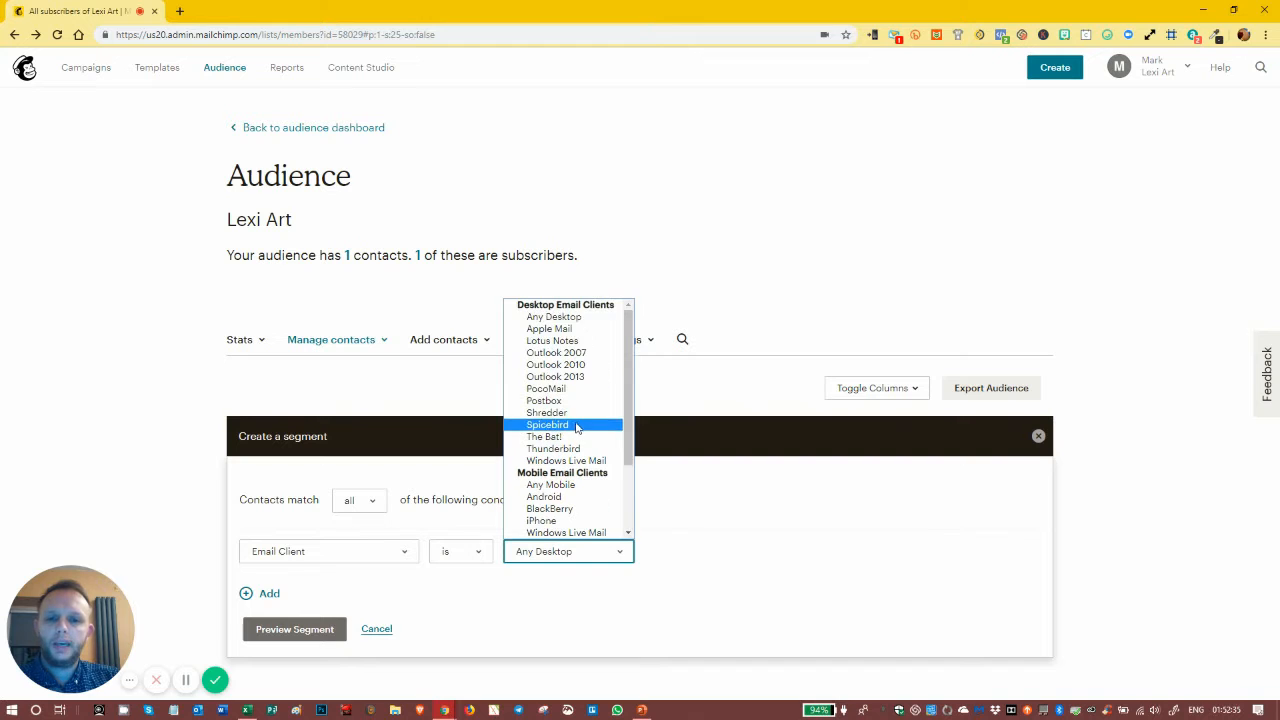
scroll(560, 385, "down", 2)
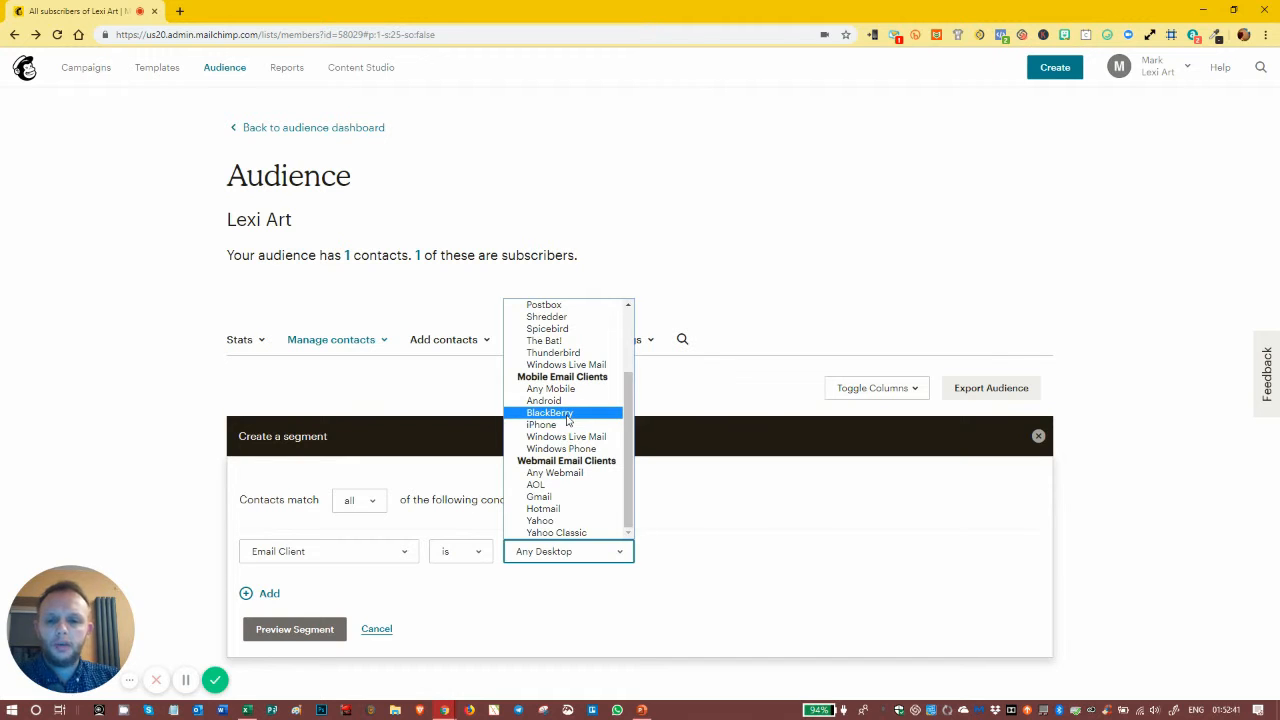
Step: Change the segment condition to Email Marketing Status and review the status options it can match
left_click(347, 555)
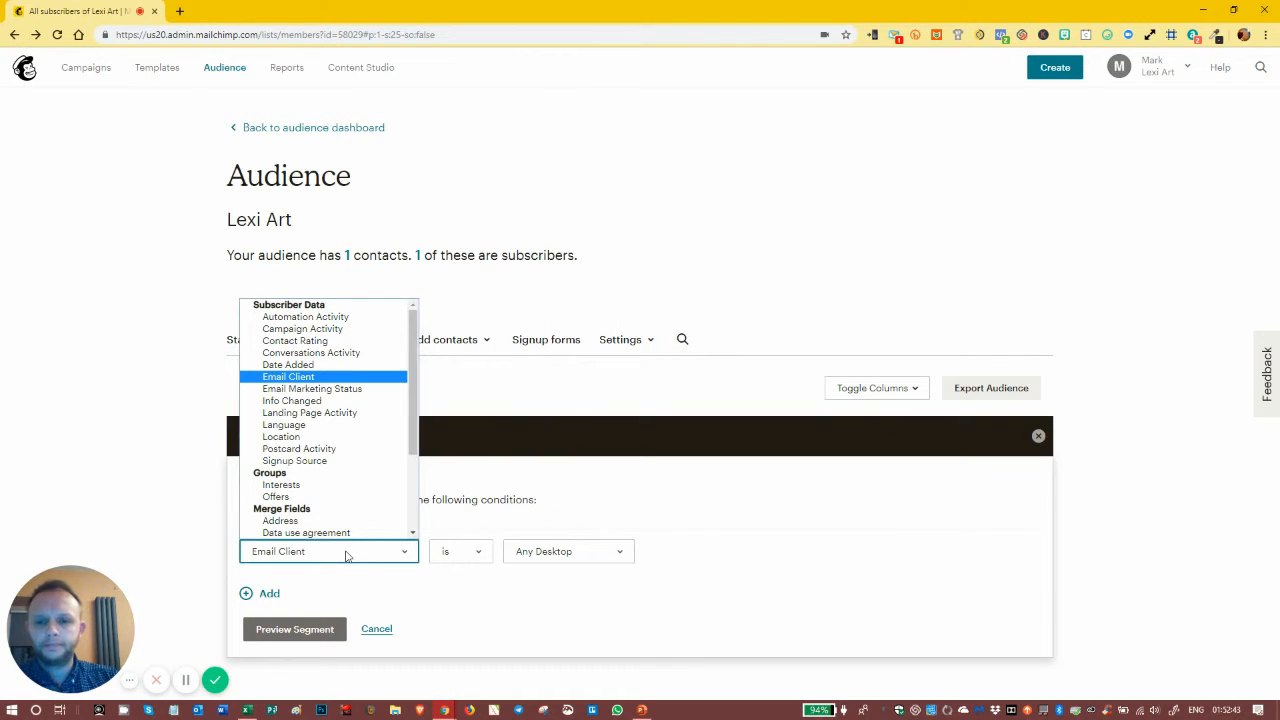
left_click(358, 389)
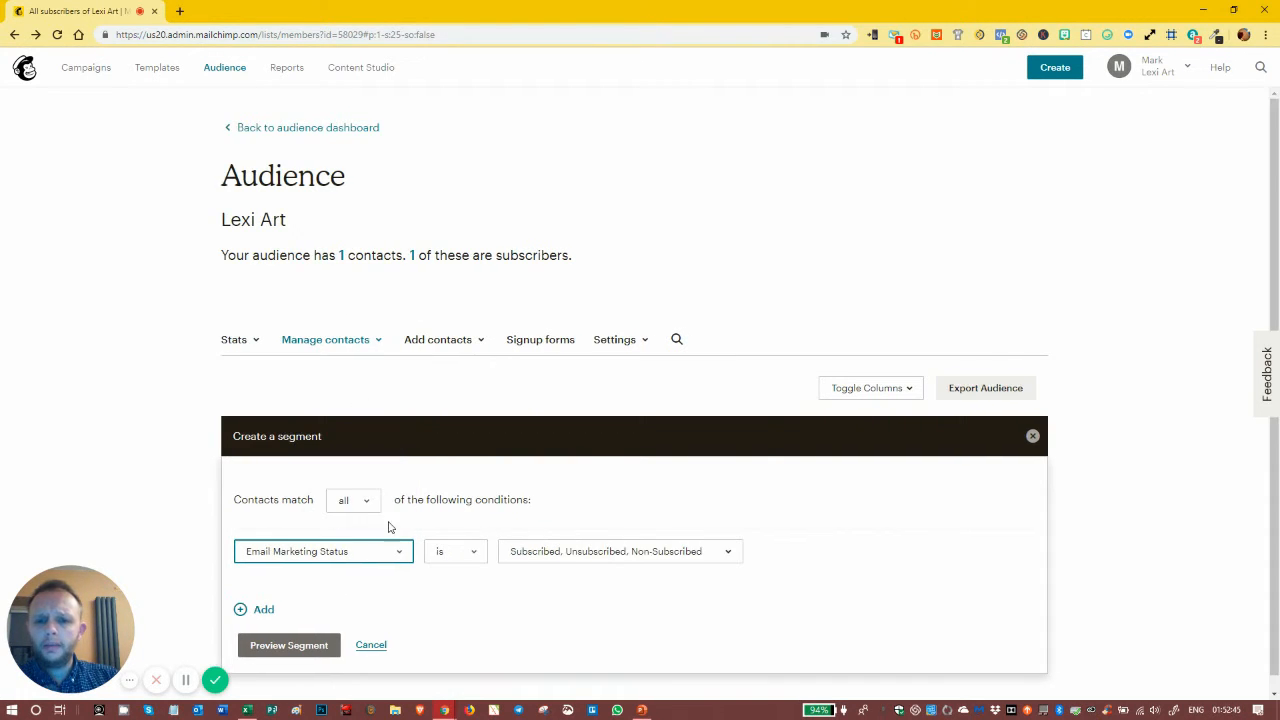
left_click(585, 556)
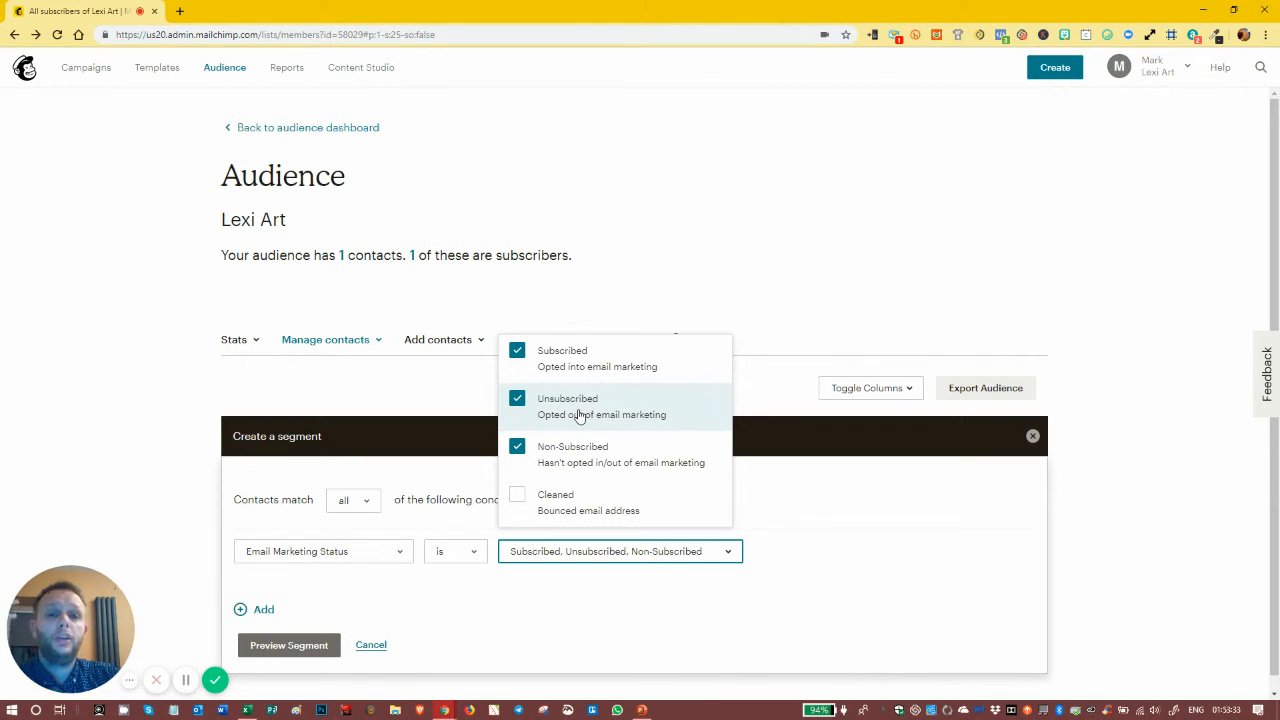
Step: Change the segment condition to Landing Page Activity, signed up on First Landing Page
left_click(363, 553)
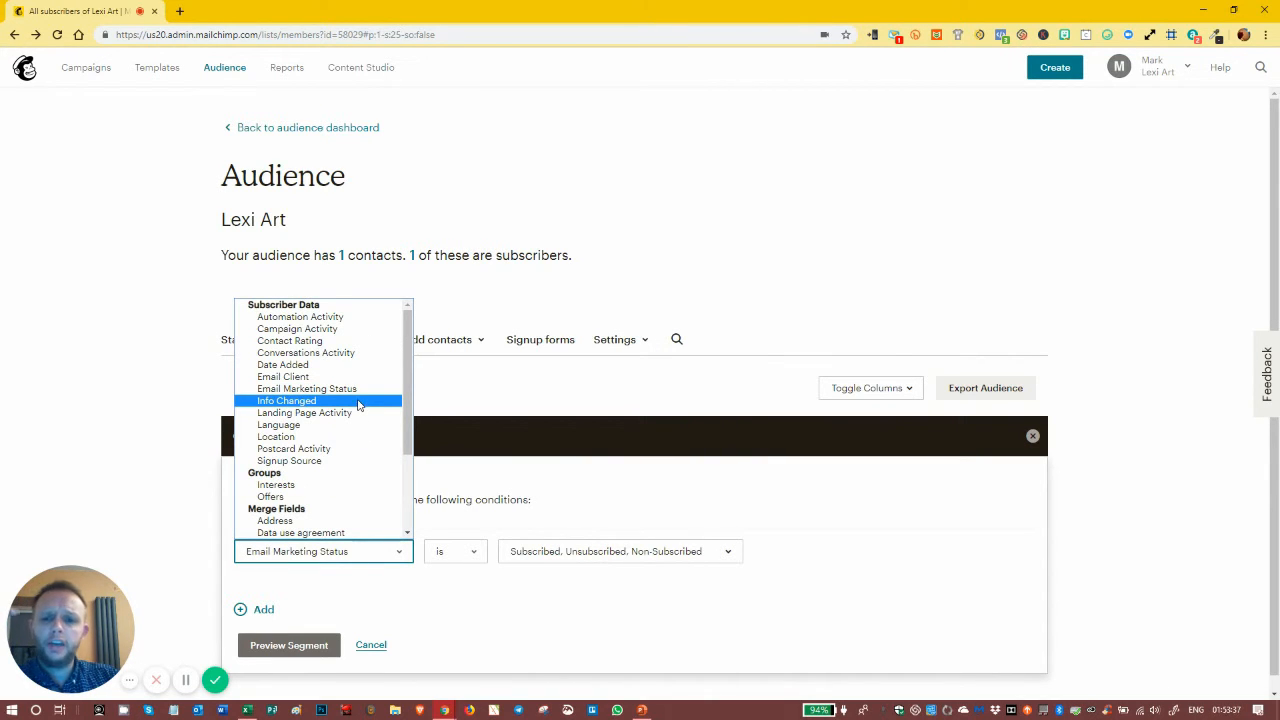
left_click(356, 413)
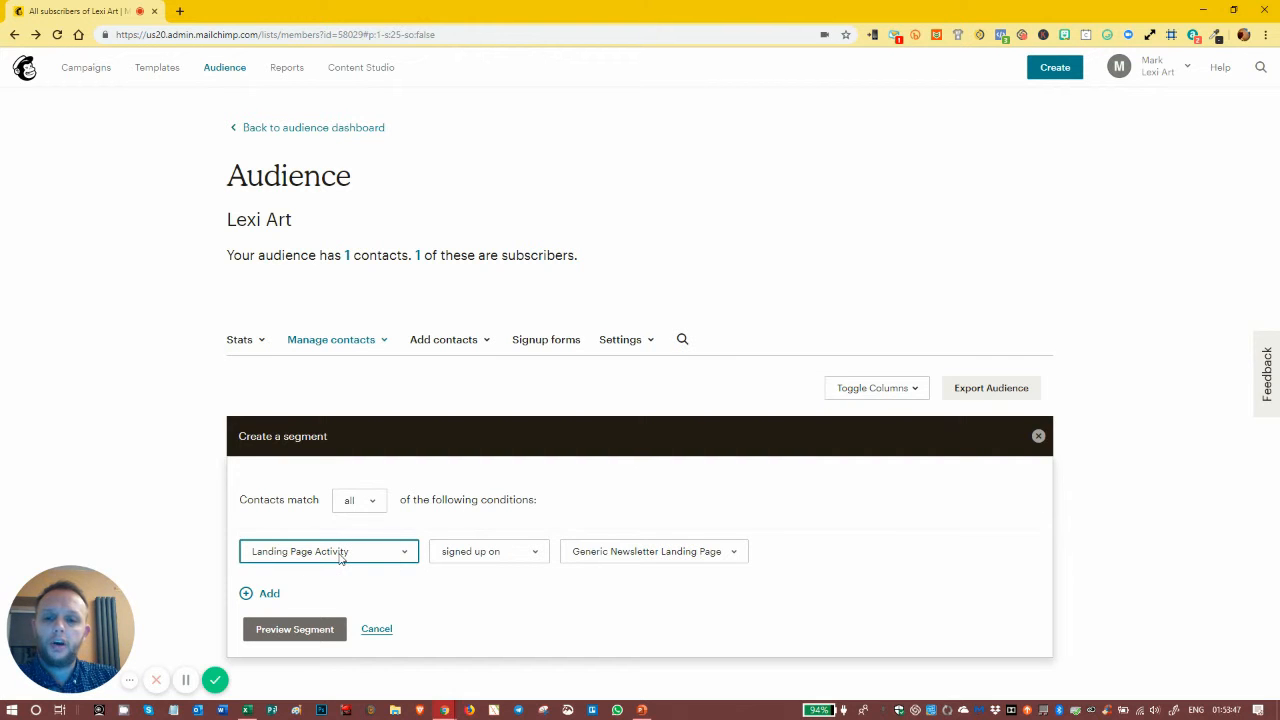
left_click(494, 551)
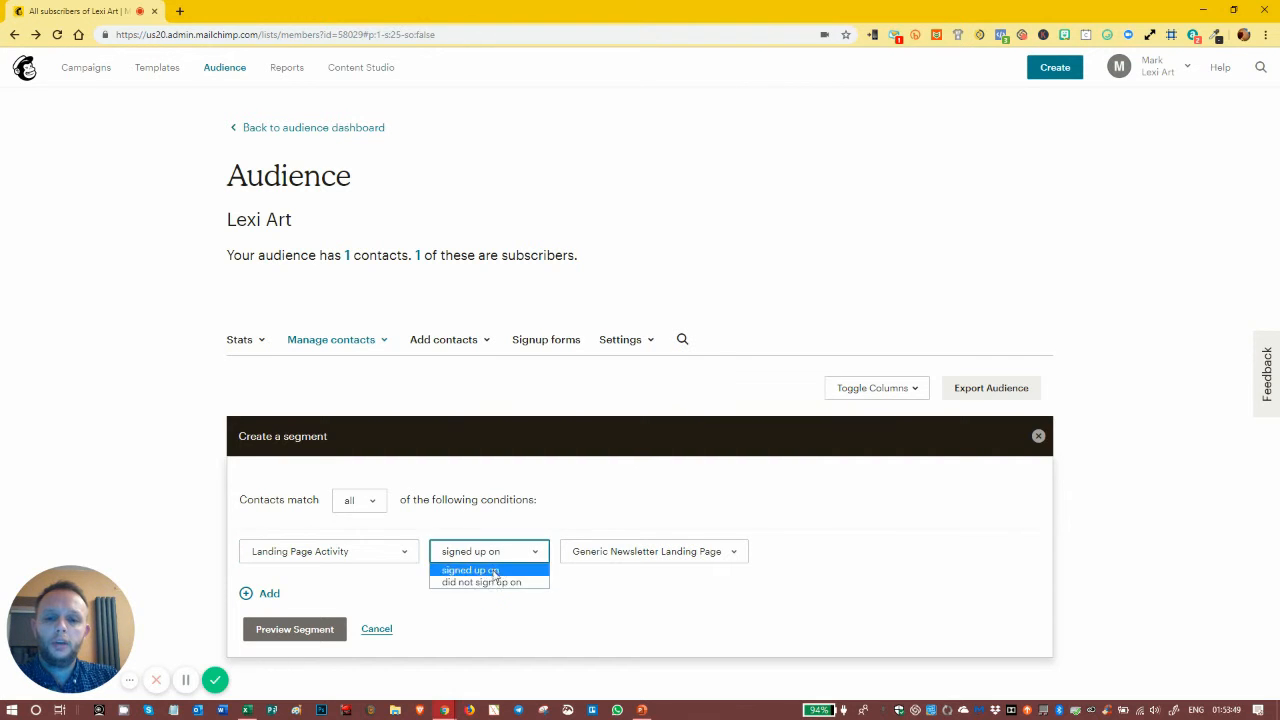
left_click(494, 569)
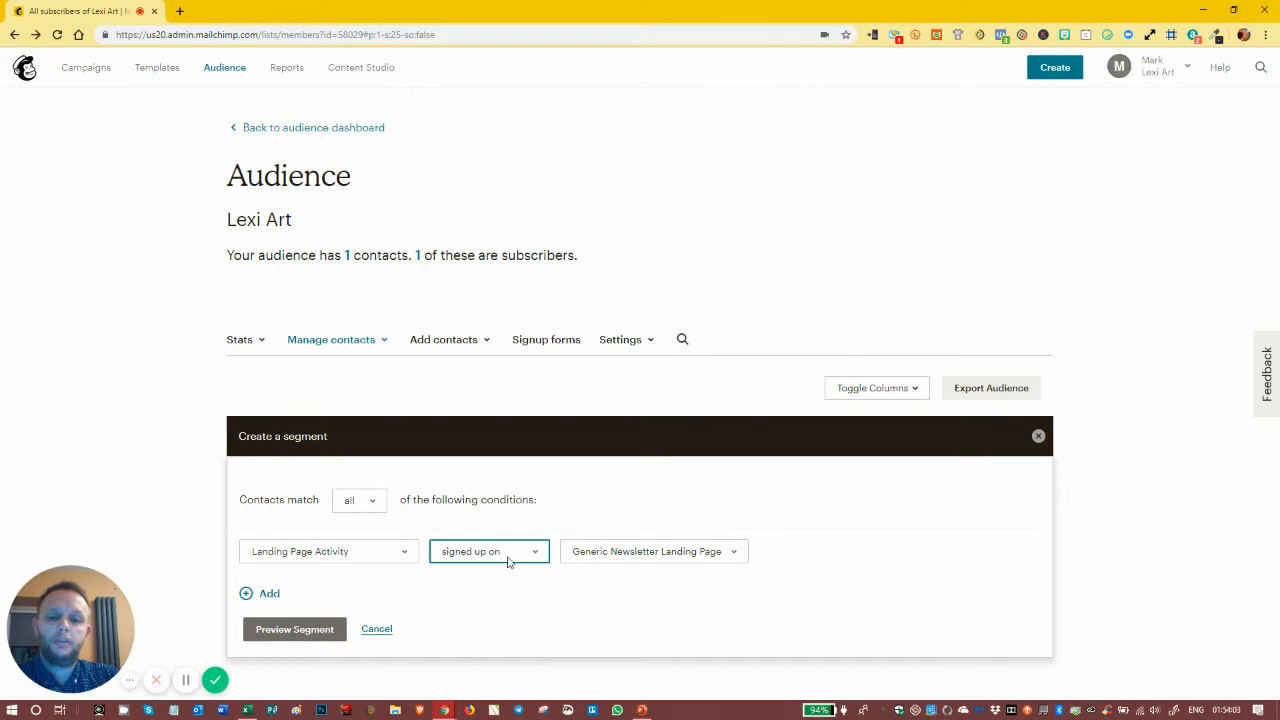
left_click(609, 554)
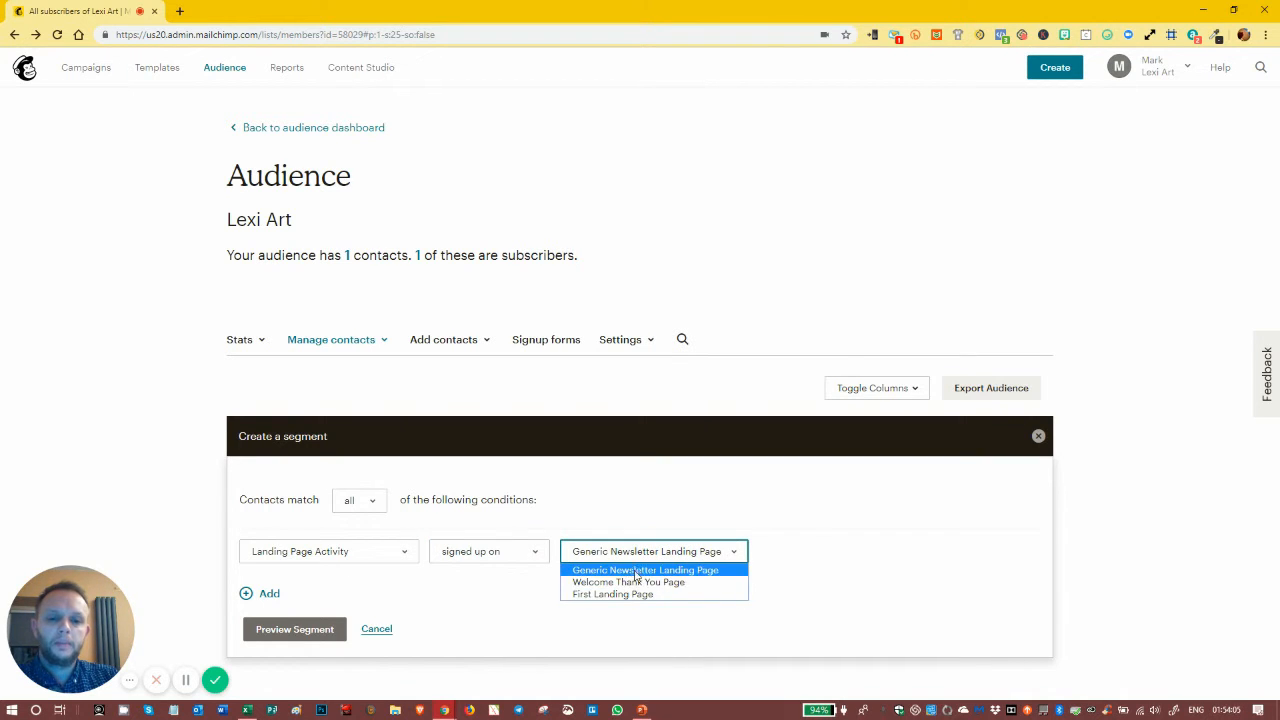
left_click(632, 596)
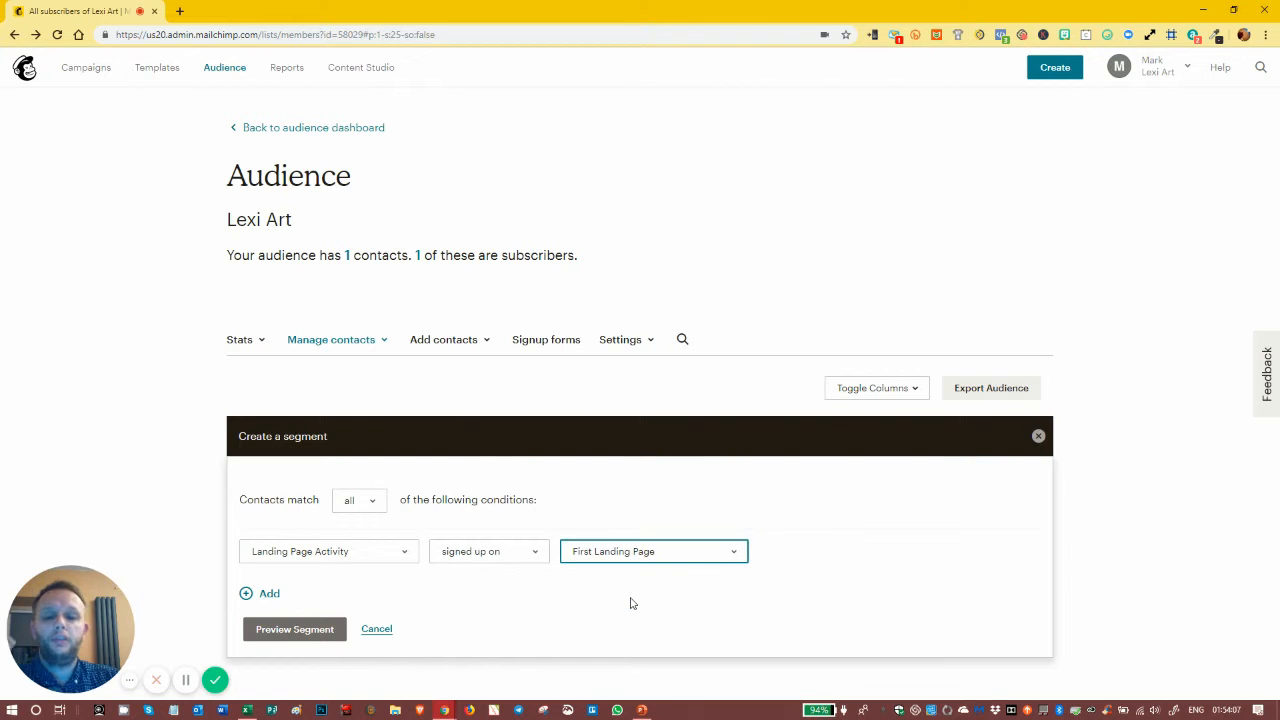
Step: Change the segment condition to Postcard Activity
left_click(358, 557)
scroll(357, 543, "down", 1)
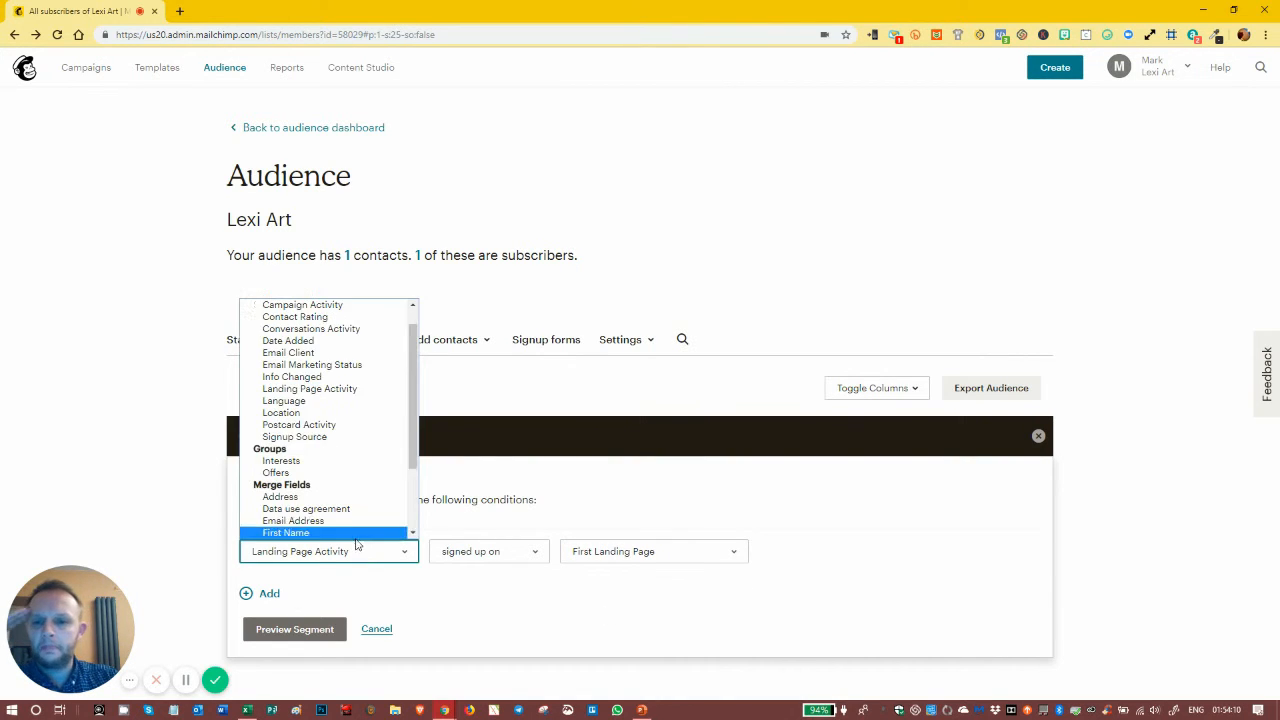
left_click(333, 425)
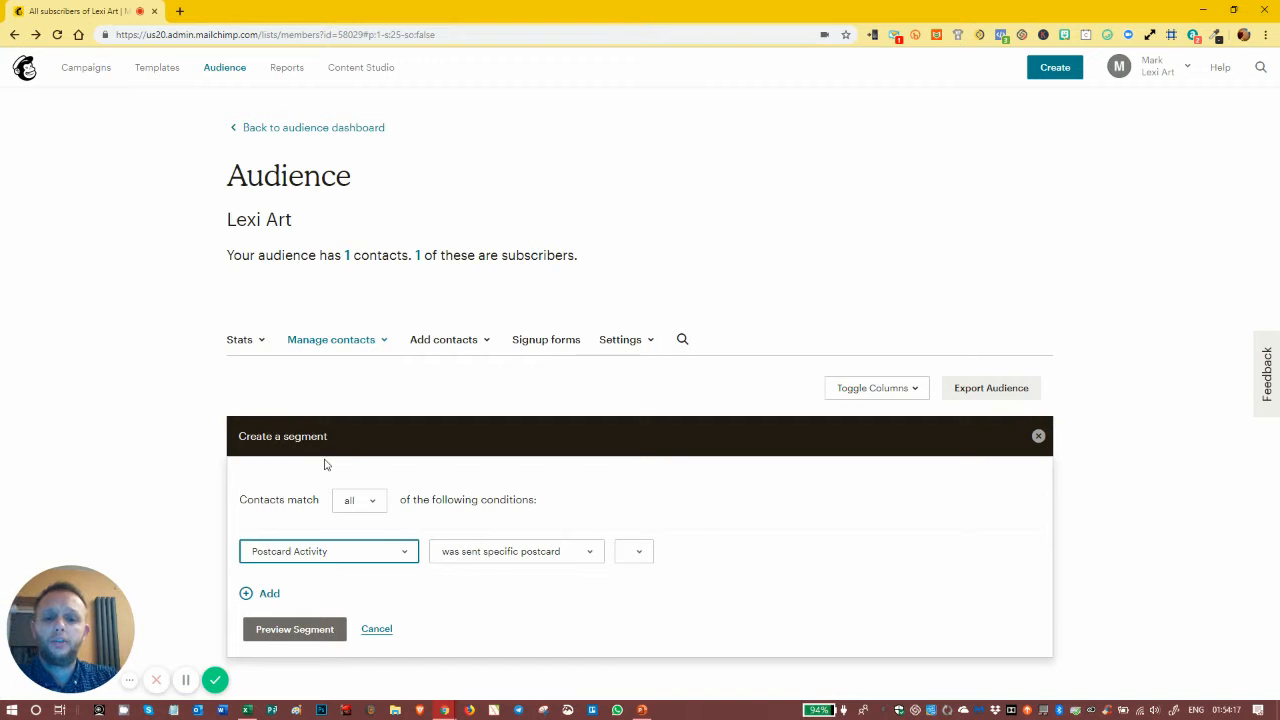
Step: Change the segment condition to Signup Source and review its operator and source choices, keeping "was Landing Page" with Any page
left_click(357, 554)
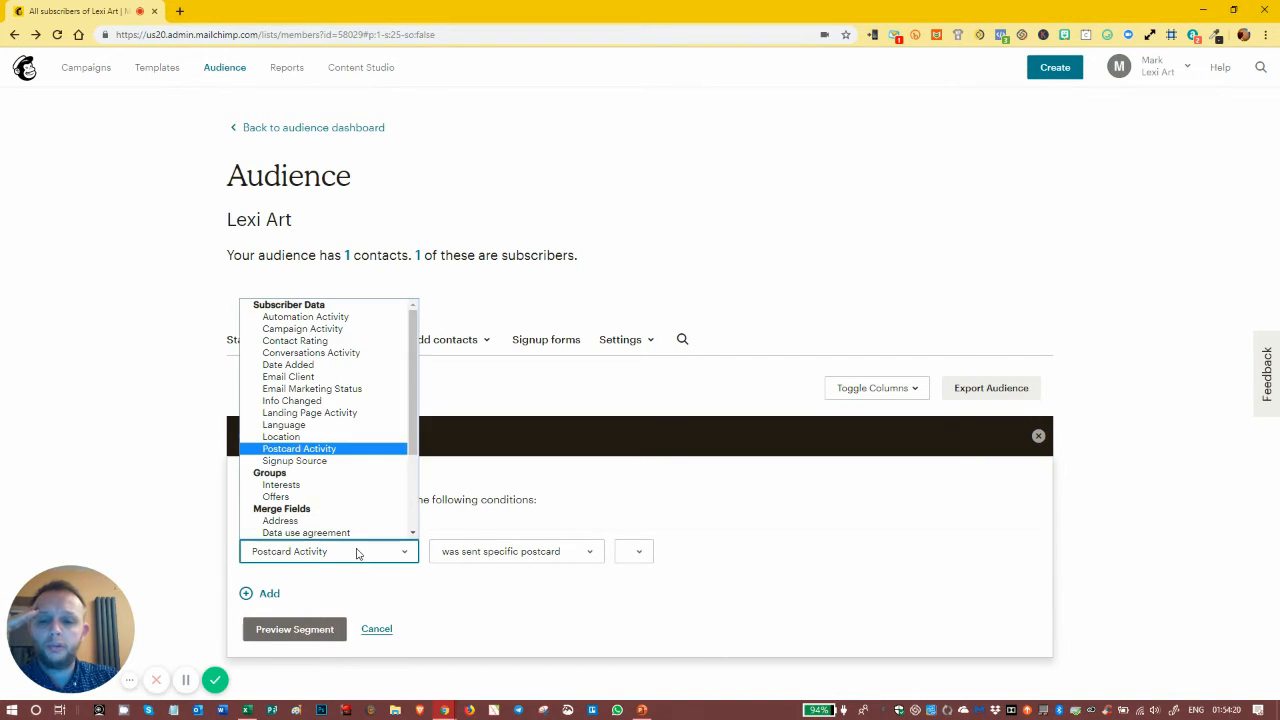
left_click(332, 462)
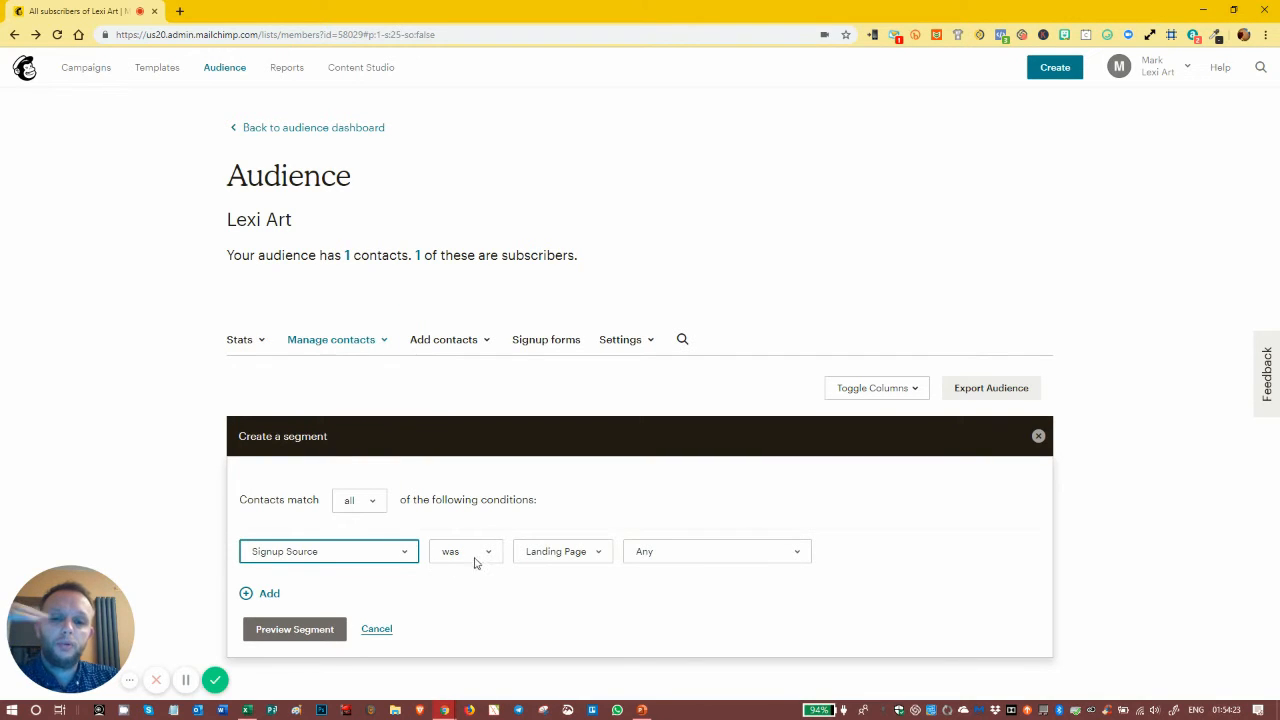
left_click(580, 553)
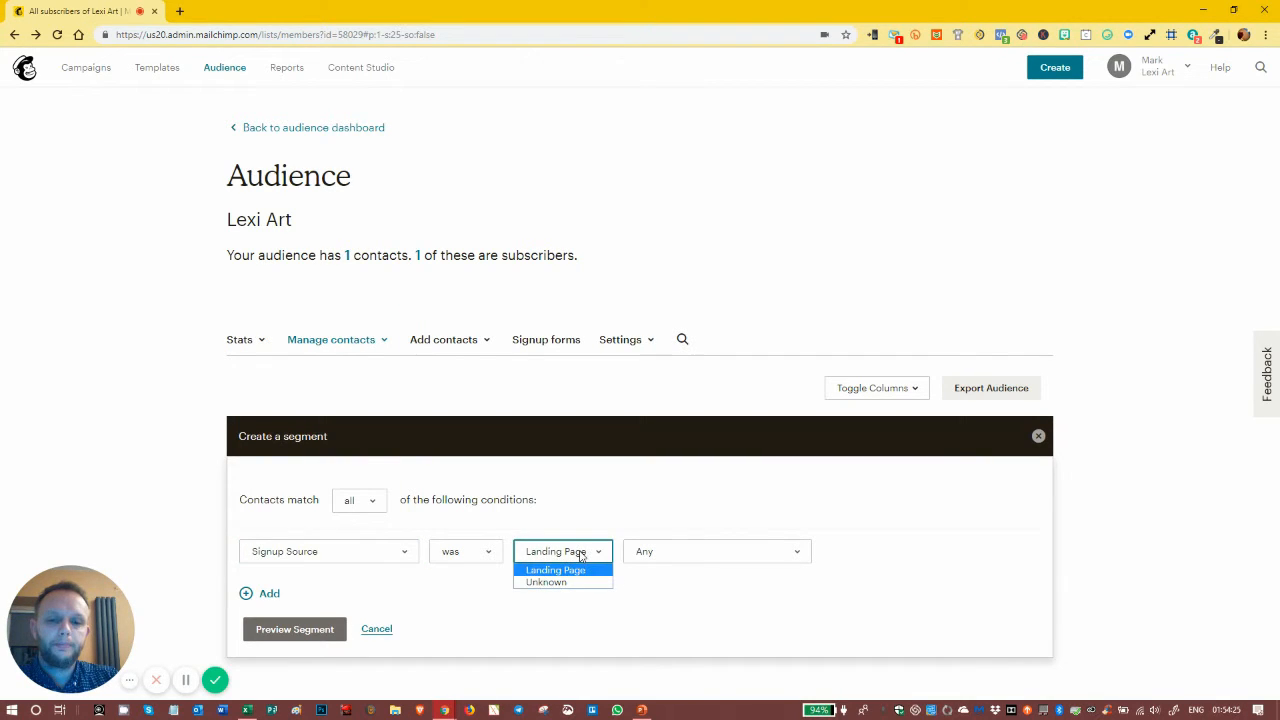
left_click(478, 556)
left_click(453, 570)
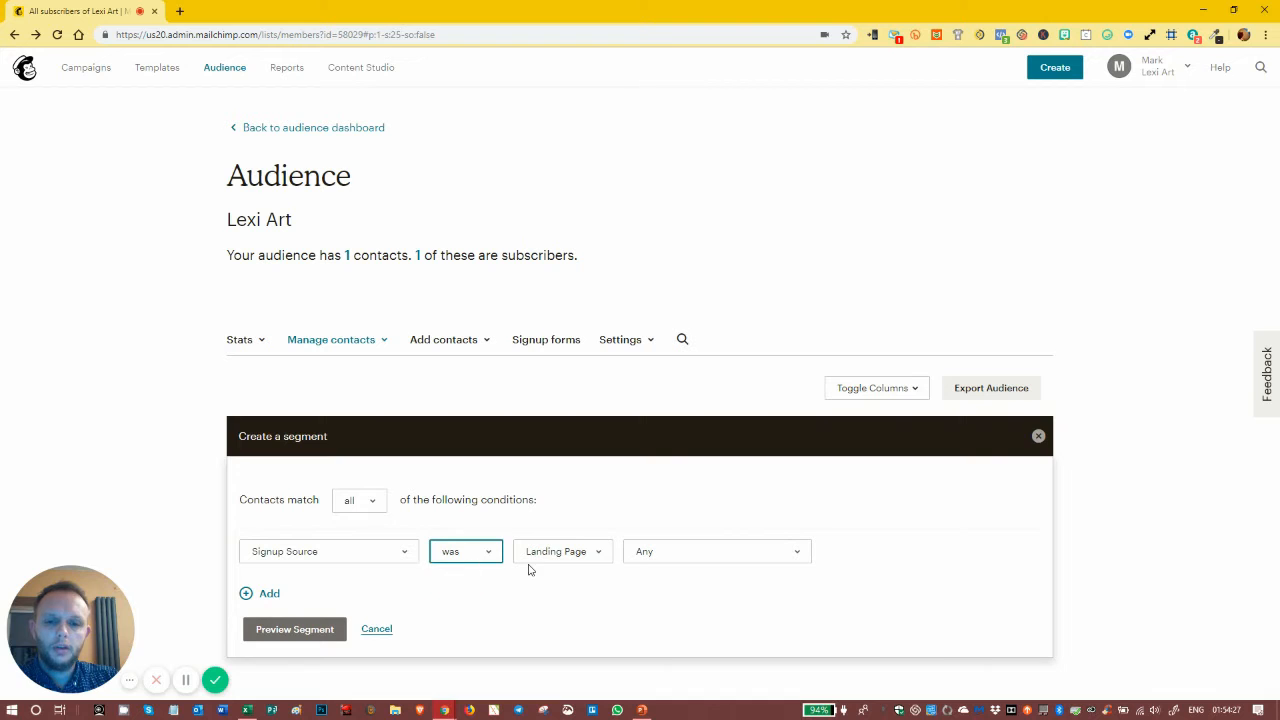
left_click(552, 555)
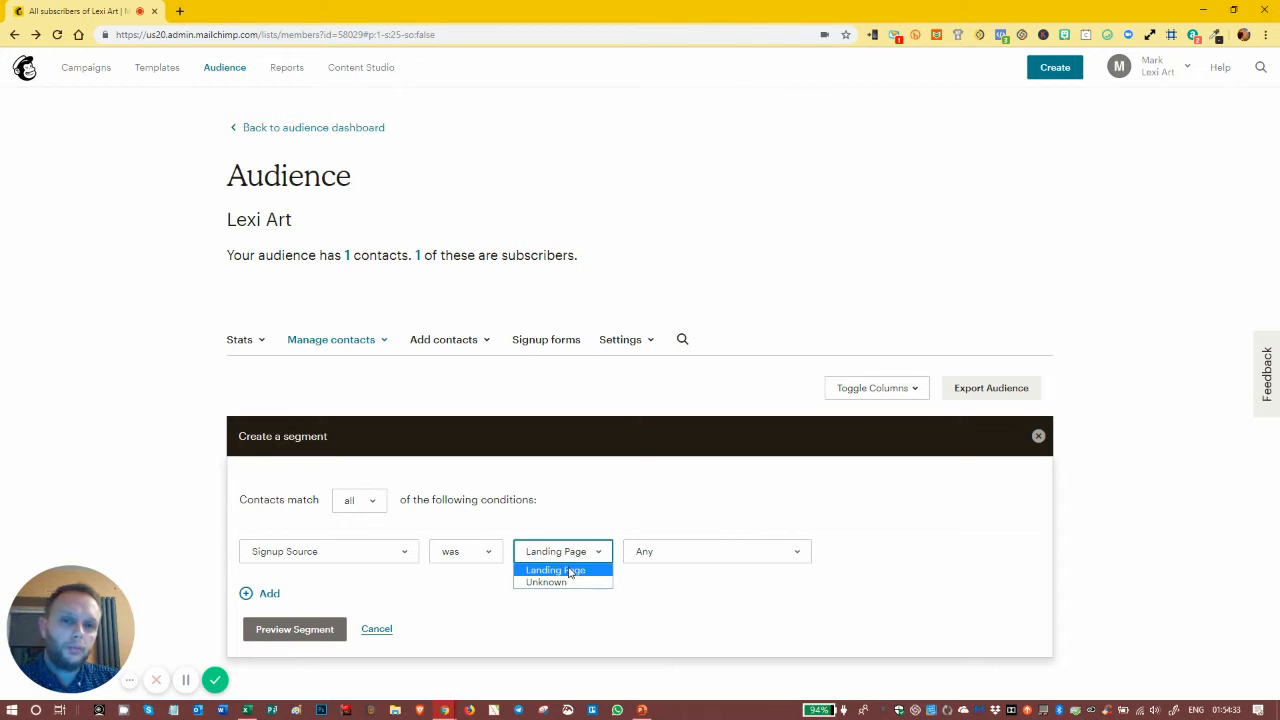
left_click(682, 562)
left_click(680, 555)
left_click(675, 556)
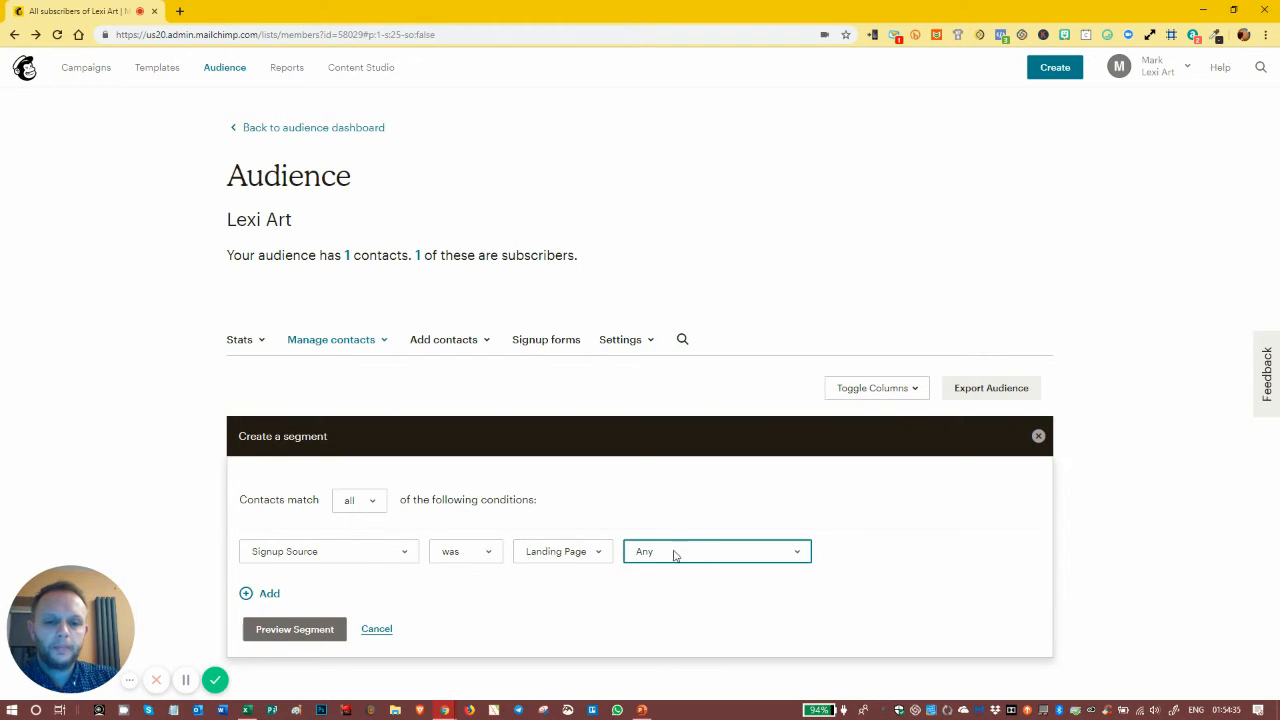
Step: Change the segment condition to VIPs from the Integrations group
left_click(348, 556)
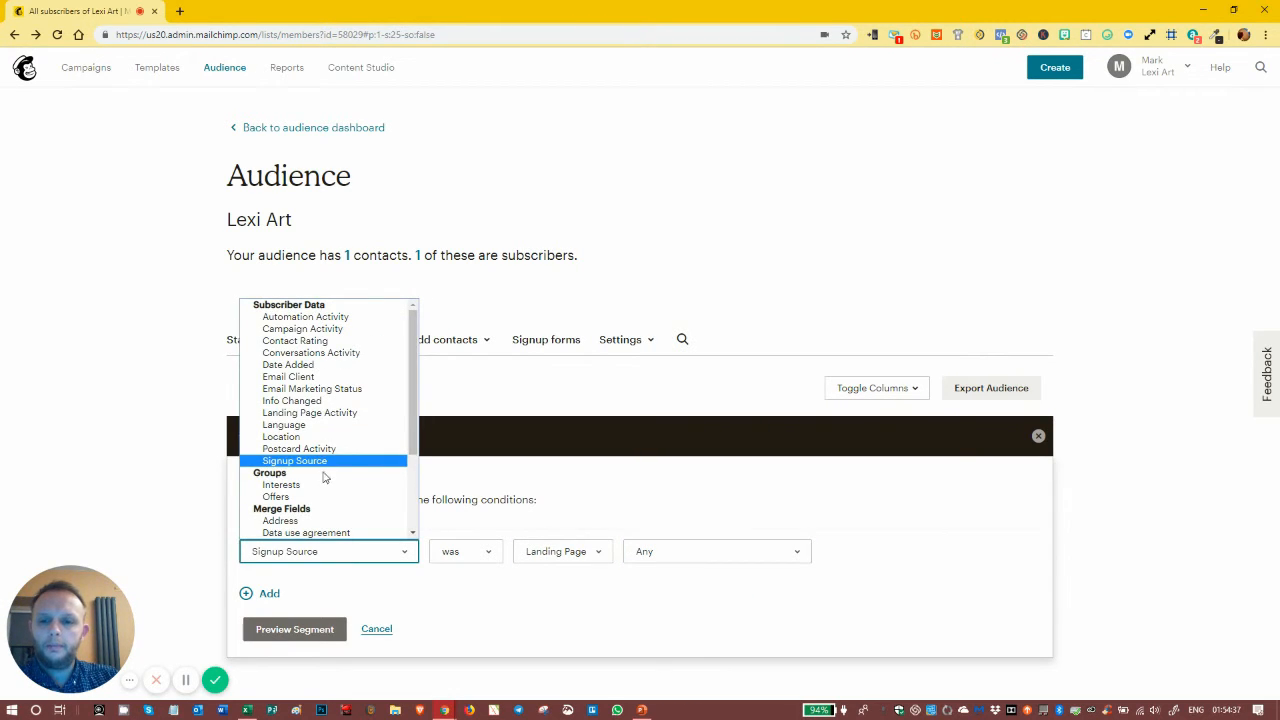
scroll(323, 478, "down", 3)
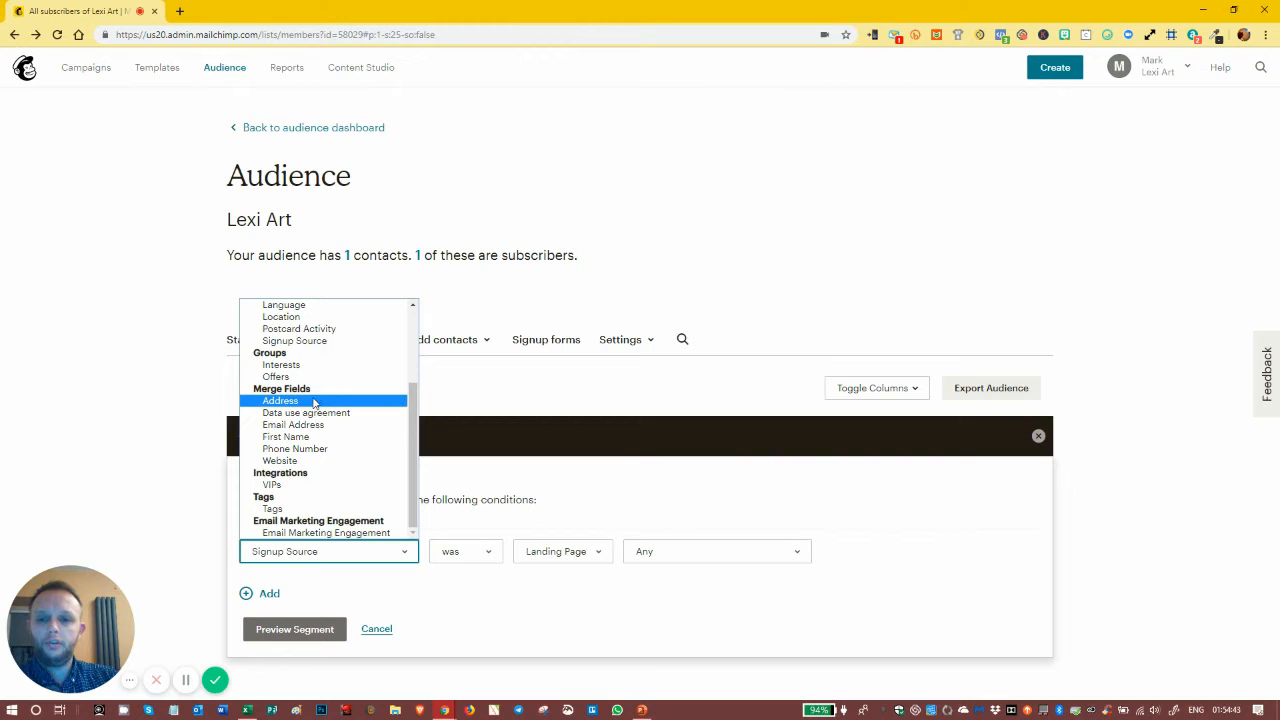
left_click(312, 488)
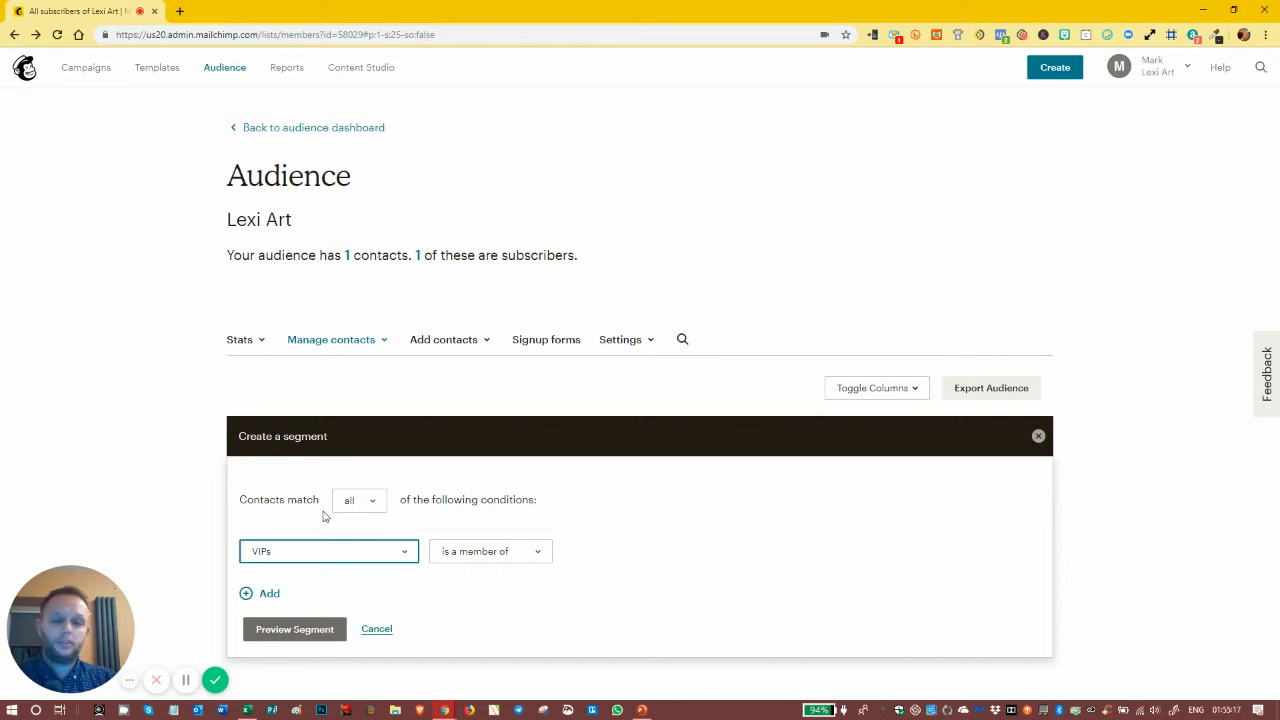
Step: Change the segment condition to Email Marketing Engagement and review its operators and engagement levels, keeping "is New"
left_click(351, 554)
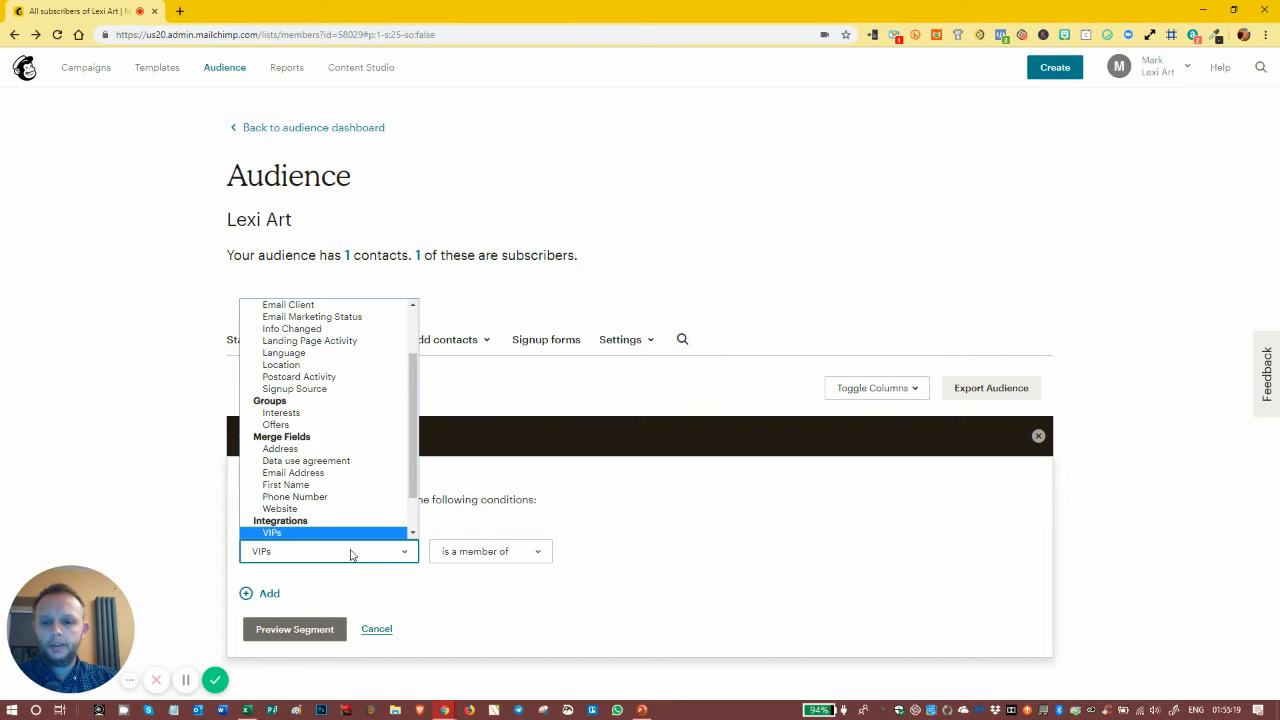
scroll(341, 472, "down", 1)
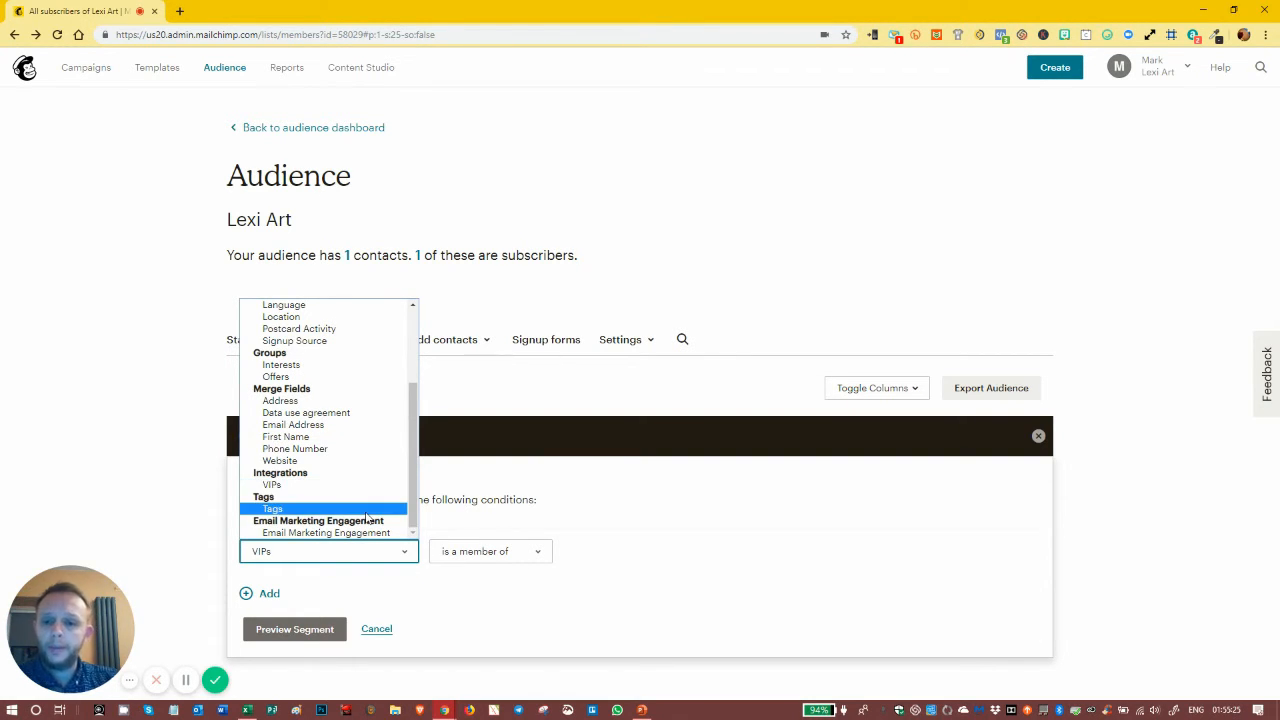
left_click(313, 533)
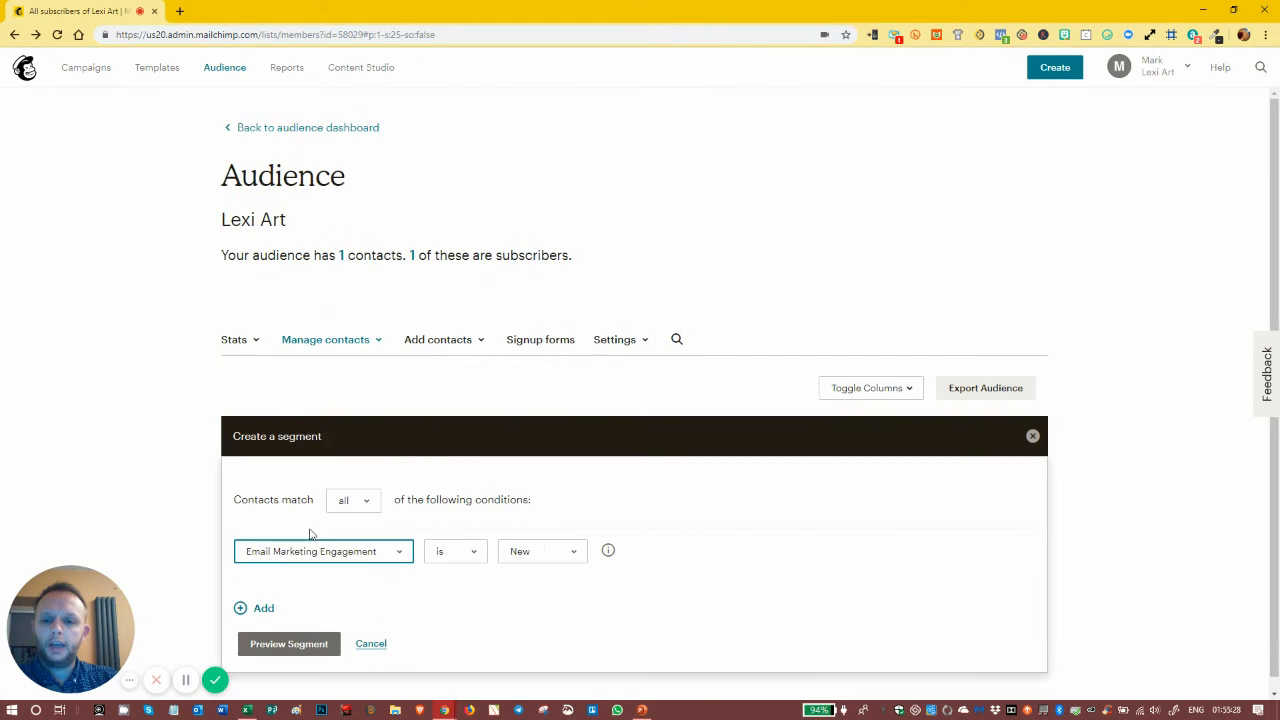
left_click(448, 556)
left_click(505, 560)
left_click(553, 556)
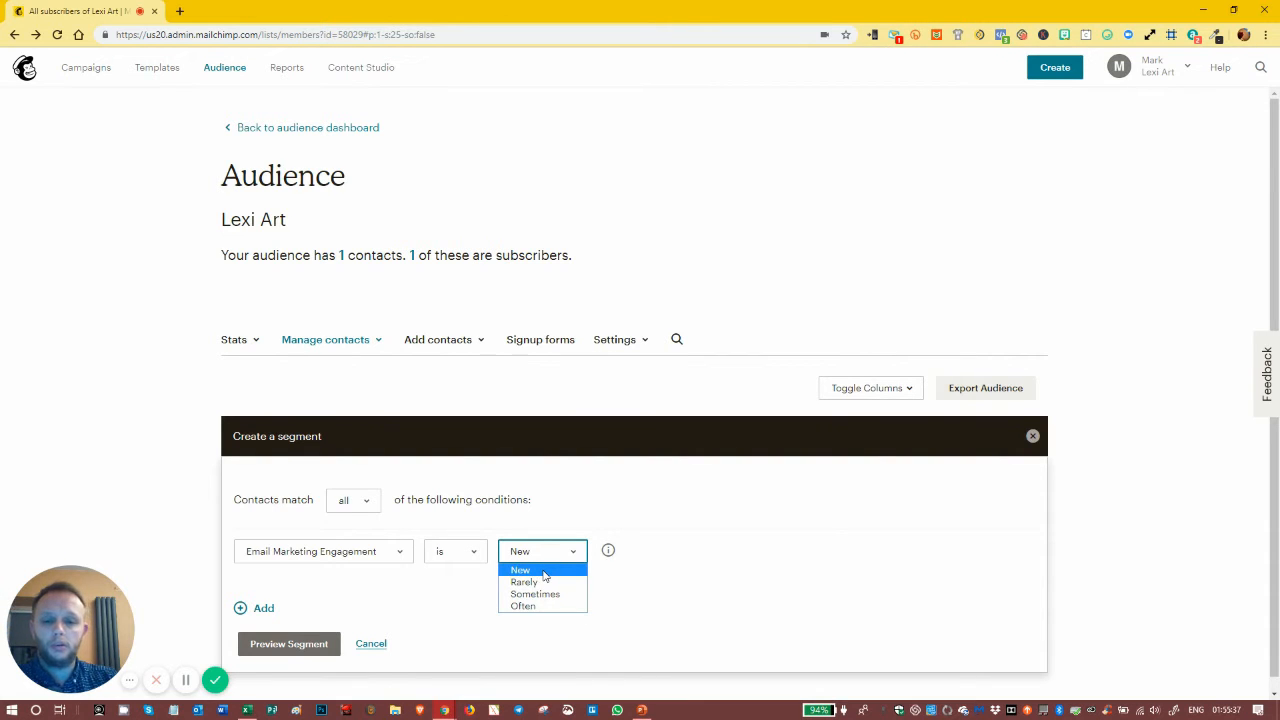
left_click(690, 550)
Step: Review the full list of segment condition types from Subscriber Data to Email Marketing Engagement without changing the selection
left_click(366, 551)
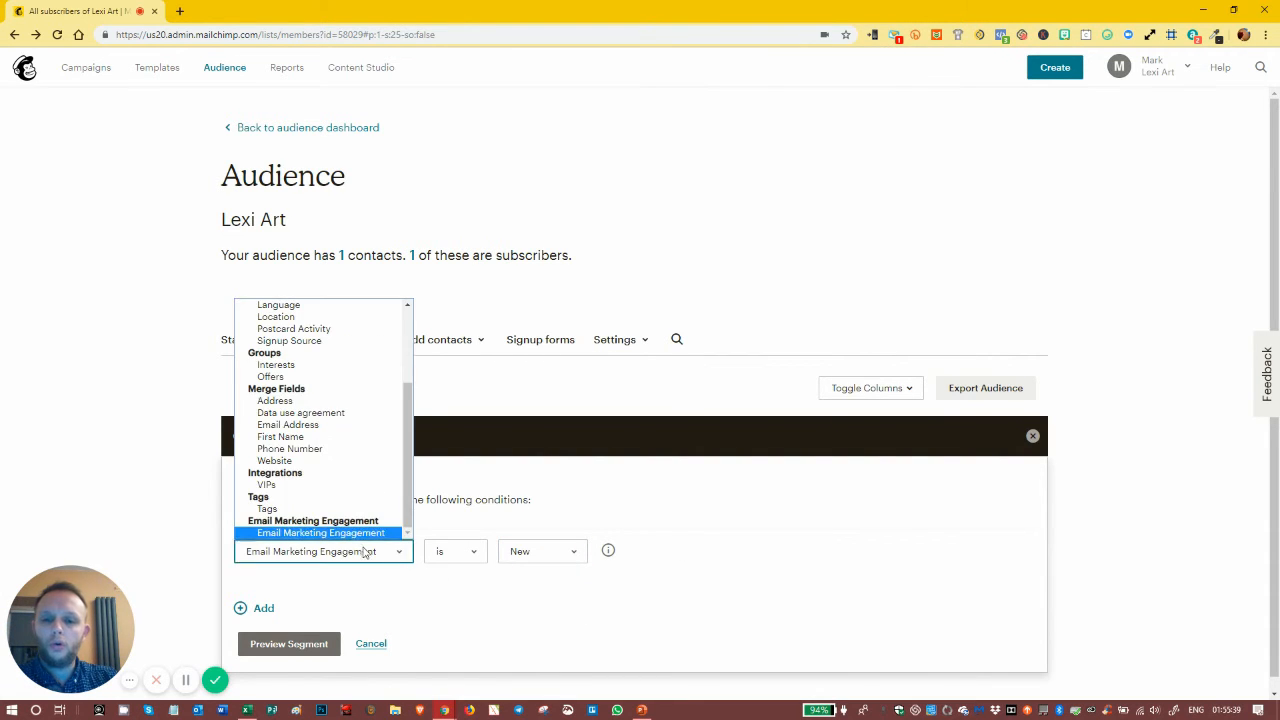
scroll(324, 465, "up", 2)
scroll(316, 440, "down", 2)
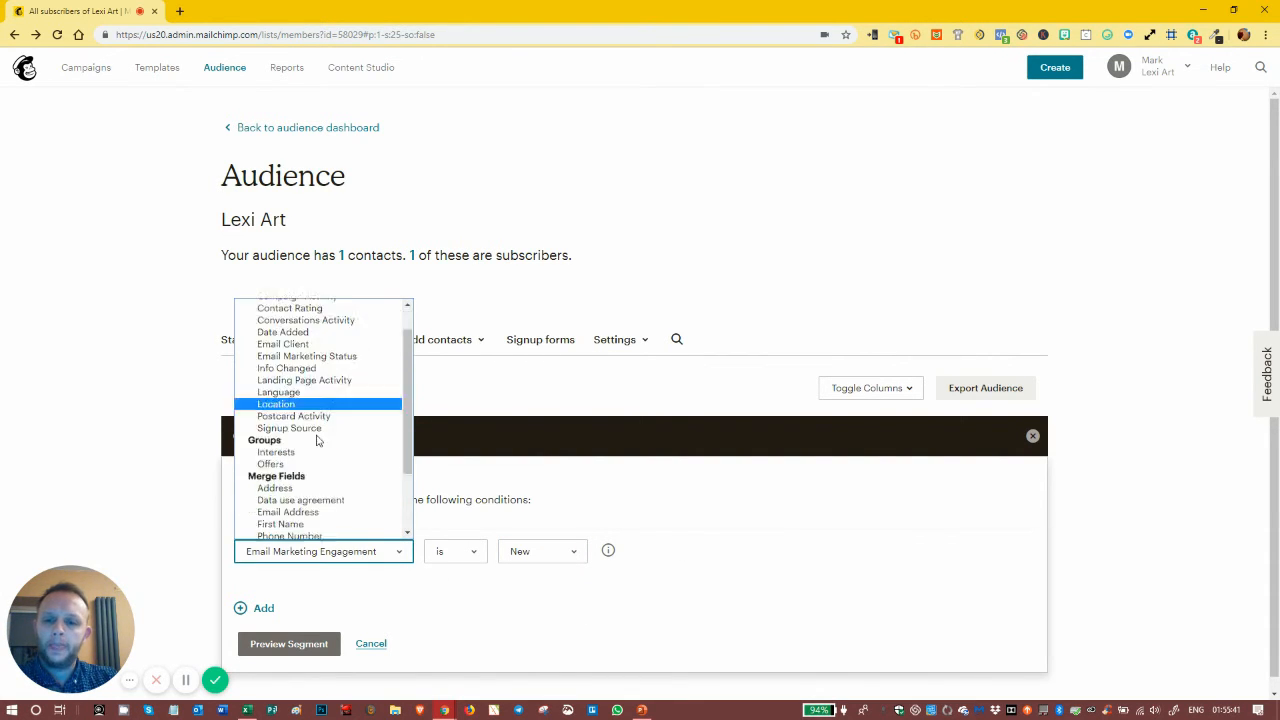
scroll(326, 405, "up", 2)
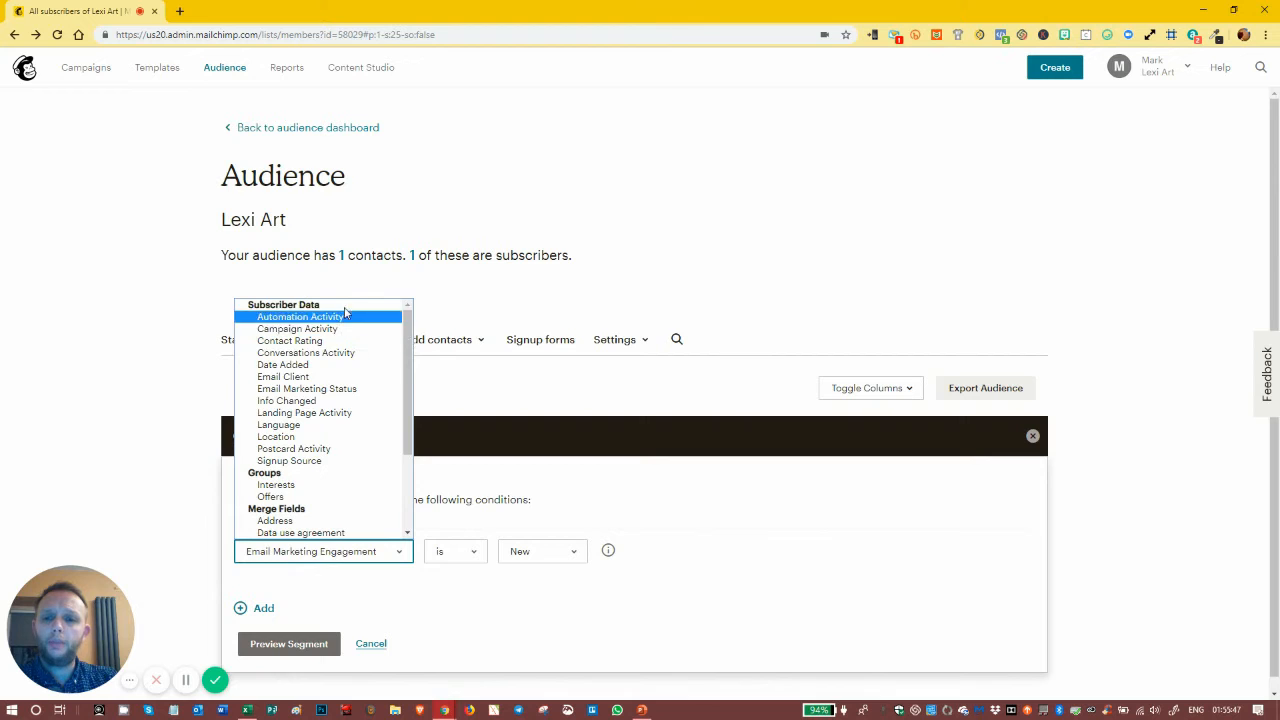
scroll(338, 395, "down", 2)
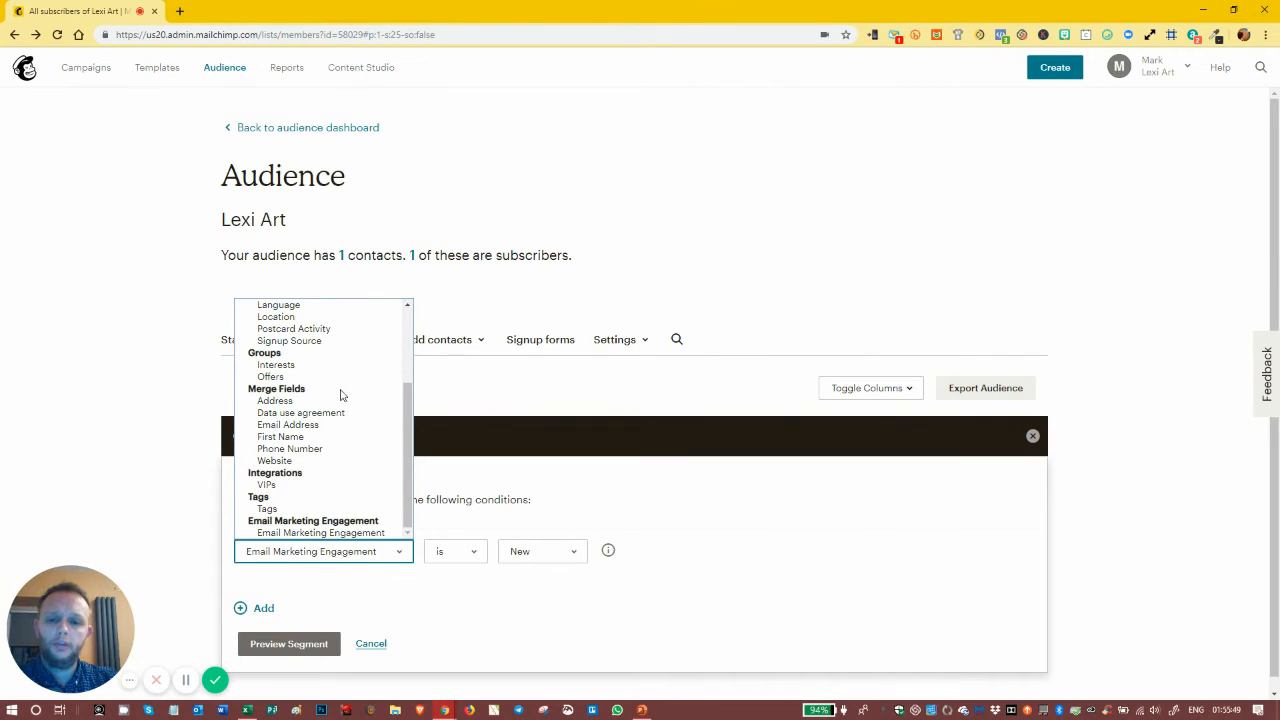
left_click(775, 544)
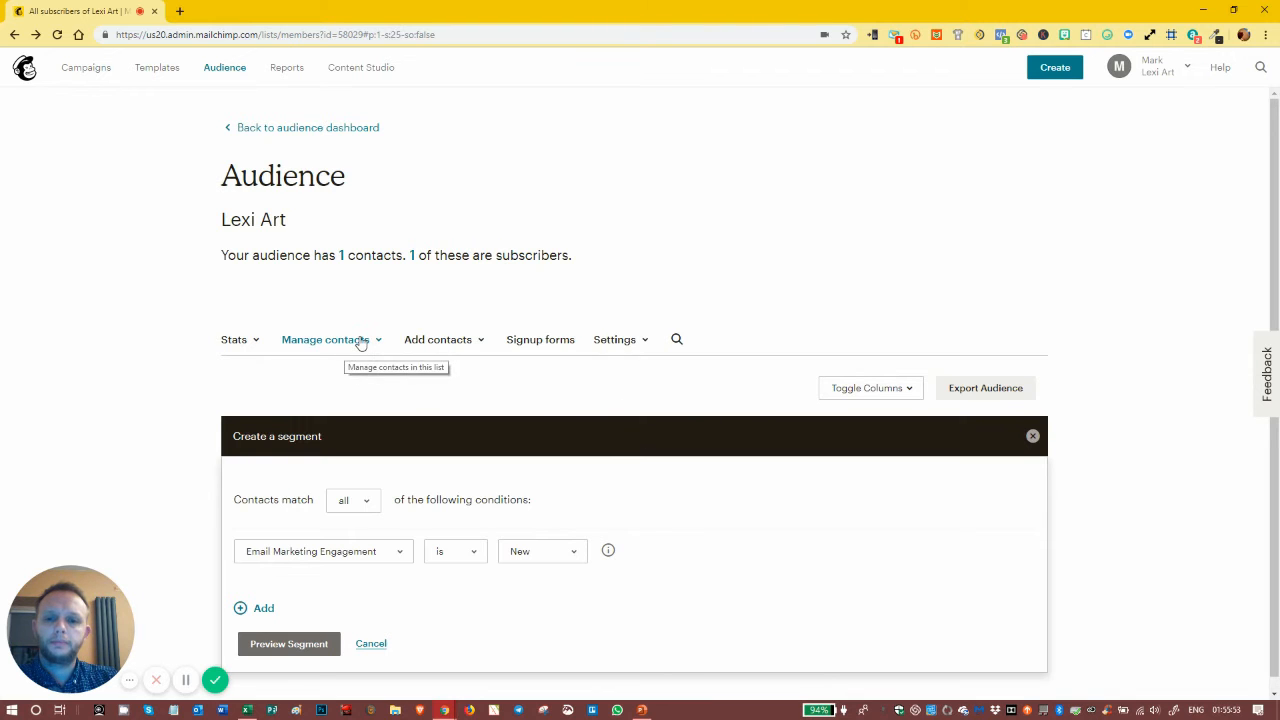
Step: Close the unsaved segment builder and view the saved "Women with size 6 shoes" segment with its campaign and tagging options
left_click(1032, 436)
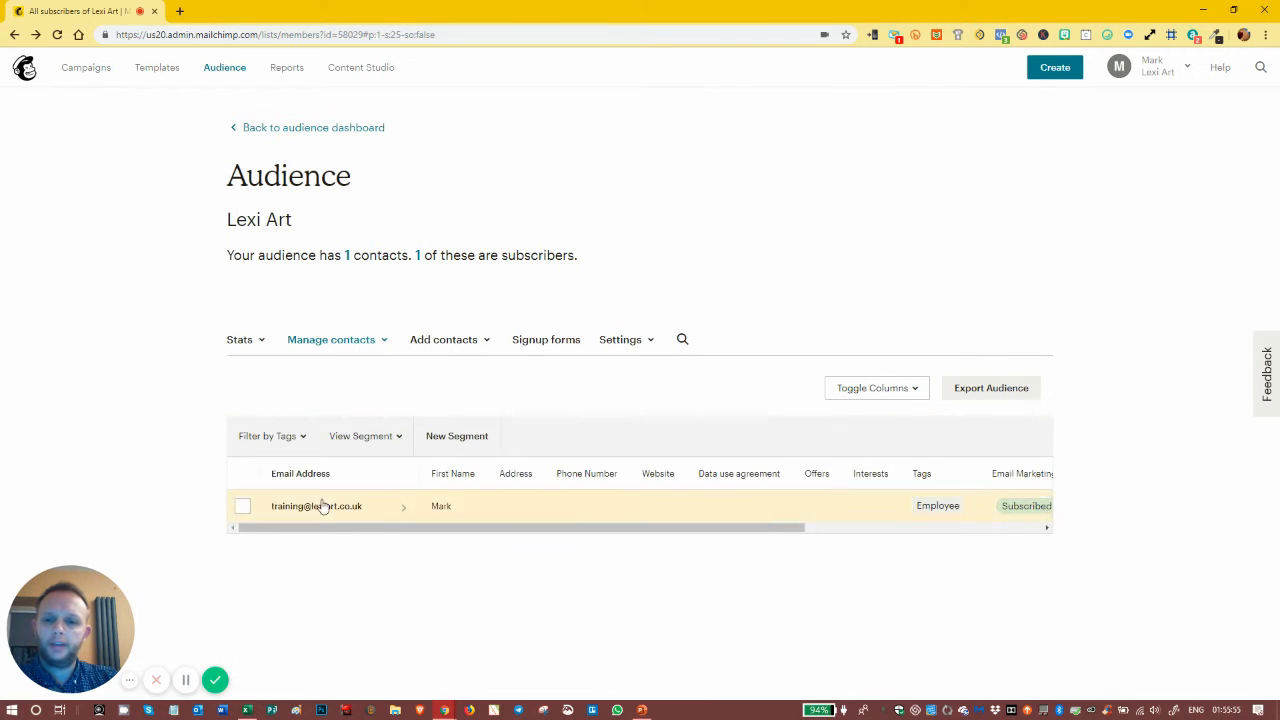
left_click(370, 450)
left_click(364, 512)
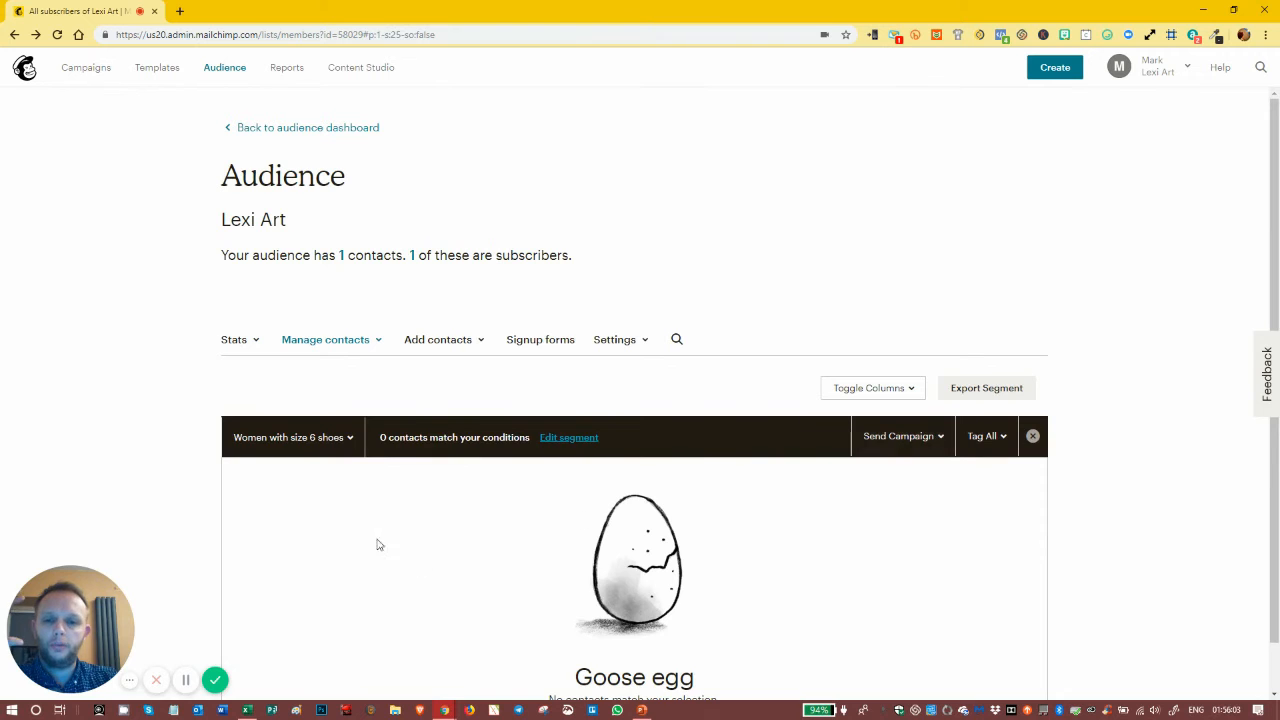
scroll(390, 575, "down", 1)
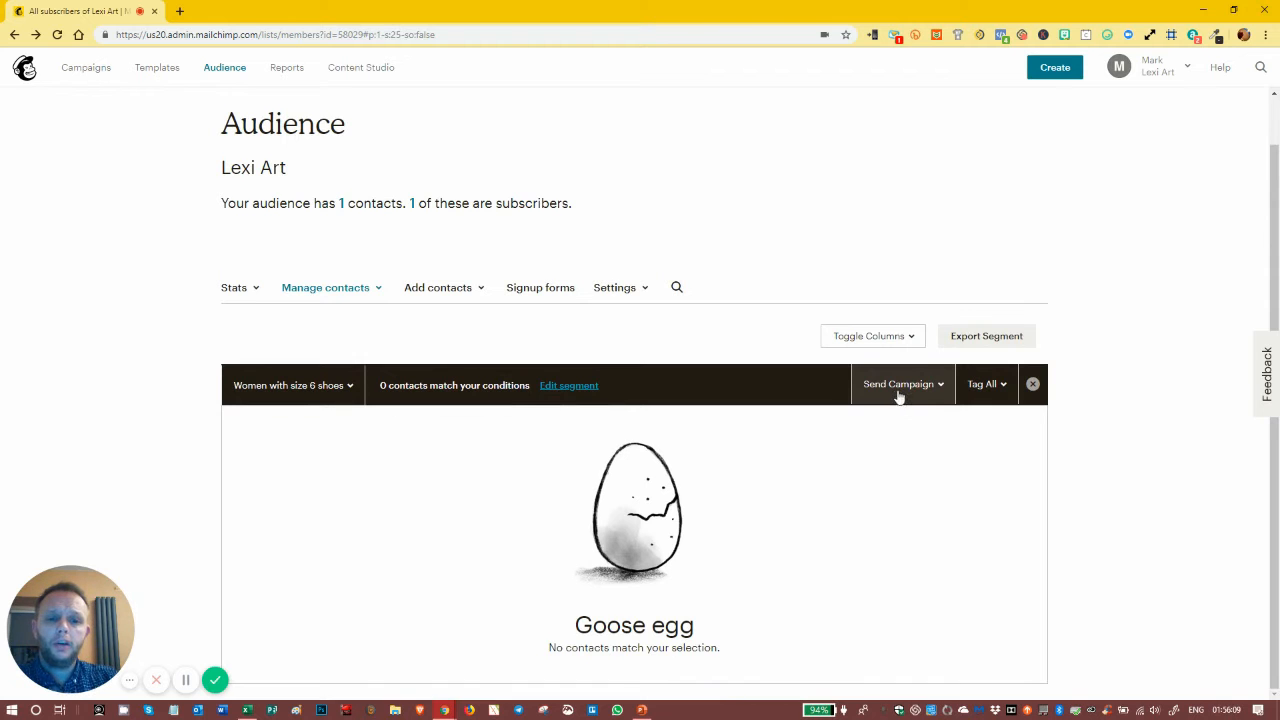
scroll(918, 495, "up", 1)
scroll(920, 498, "down", 1)
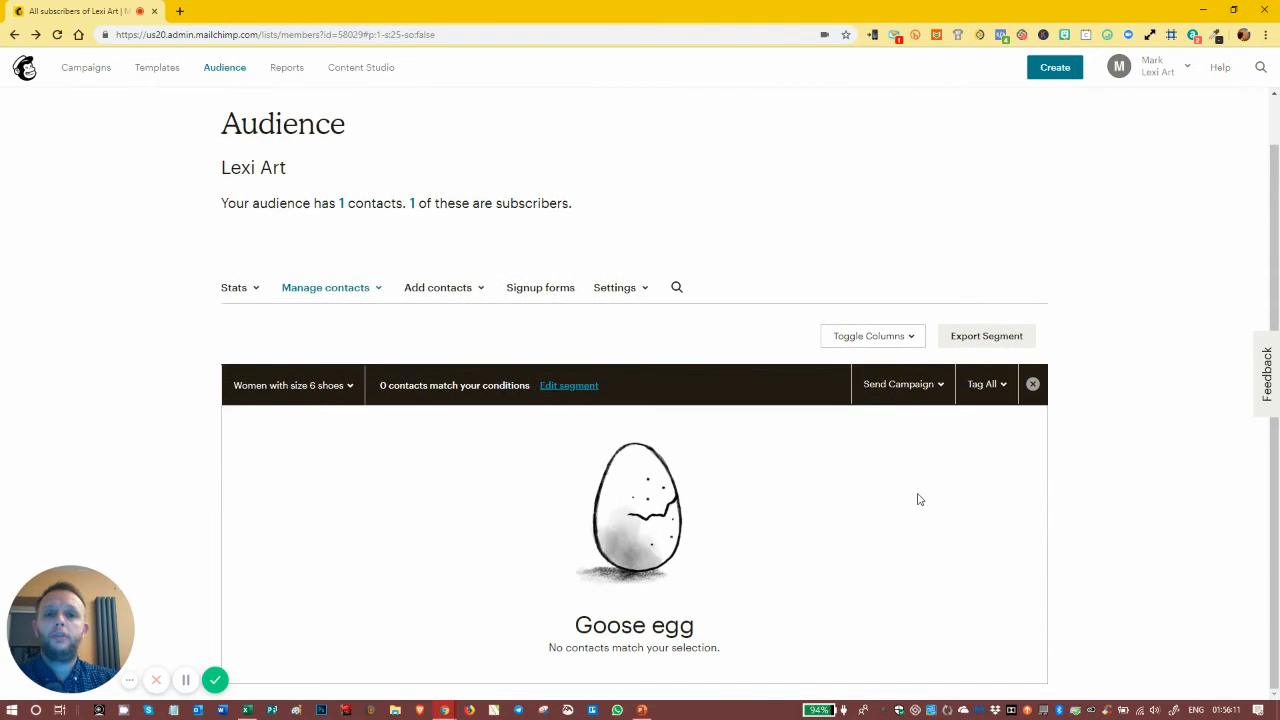